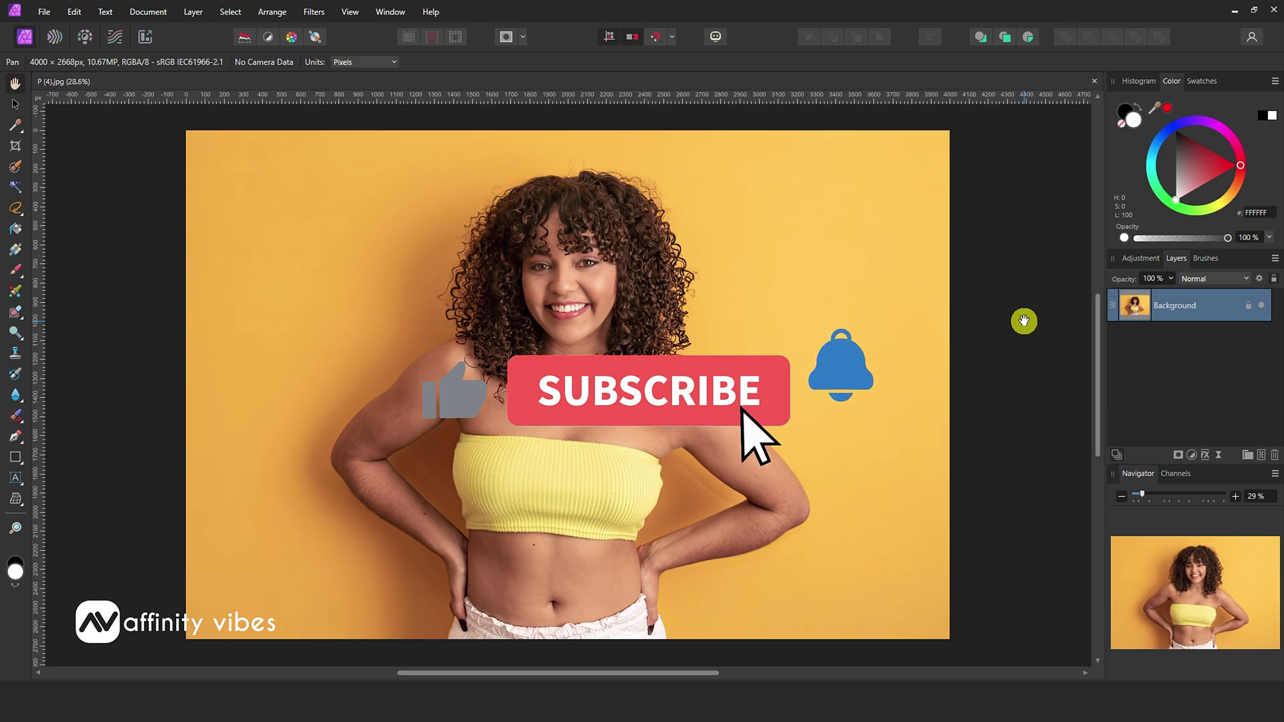
Check the hair close up, then duplicate the Background layer with Ctrl+J.
{"action": "key", "text": "ctrl+plus"}
{"action": "key", "text": "ctrl+plus"}
{"action": "scroll", "coordinate": [1024, 321], "scroll_direction": "up", "scroll_amount": 4}
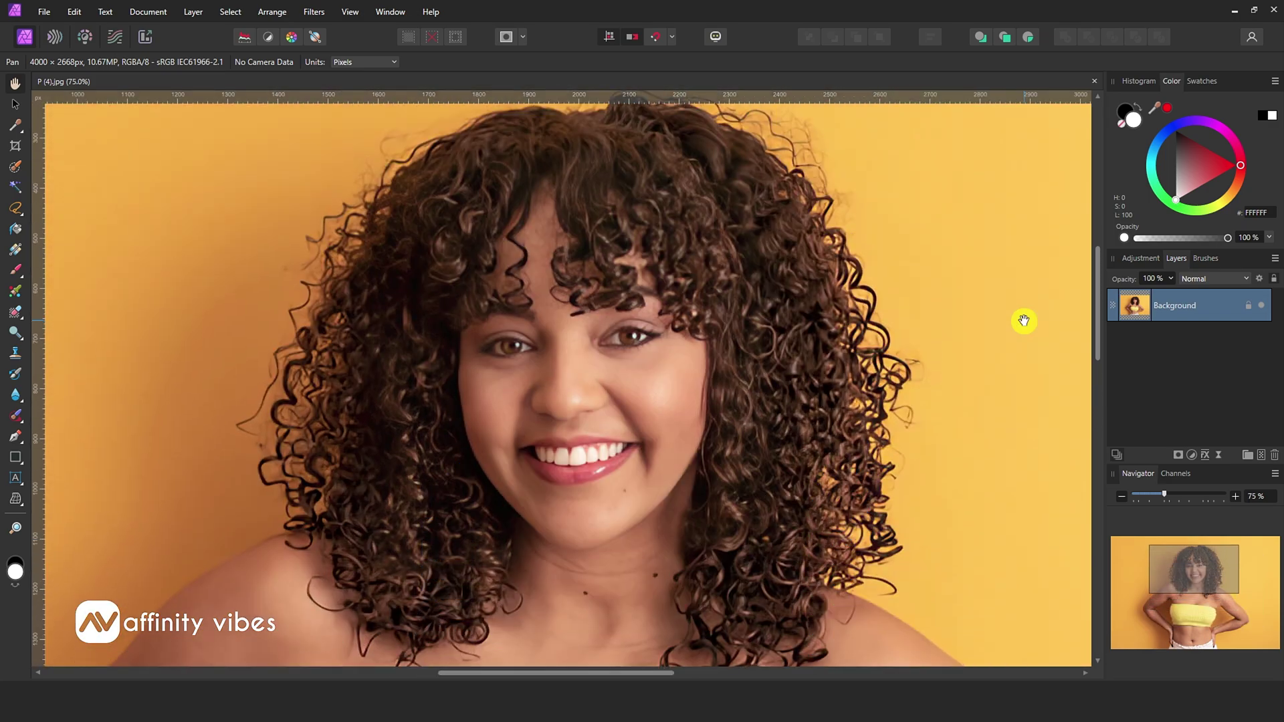
{"action": "key", "text": "ctrl+0"}
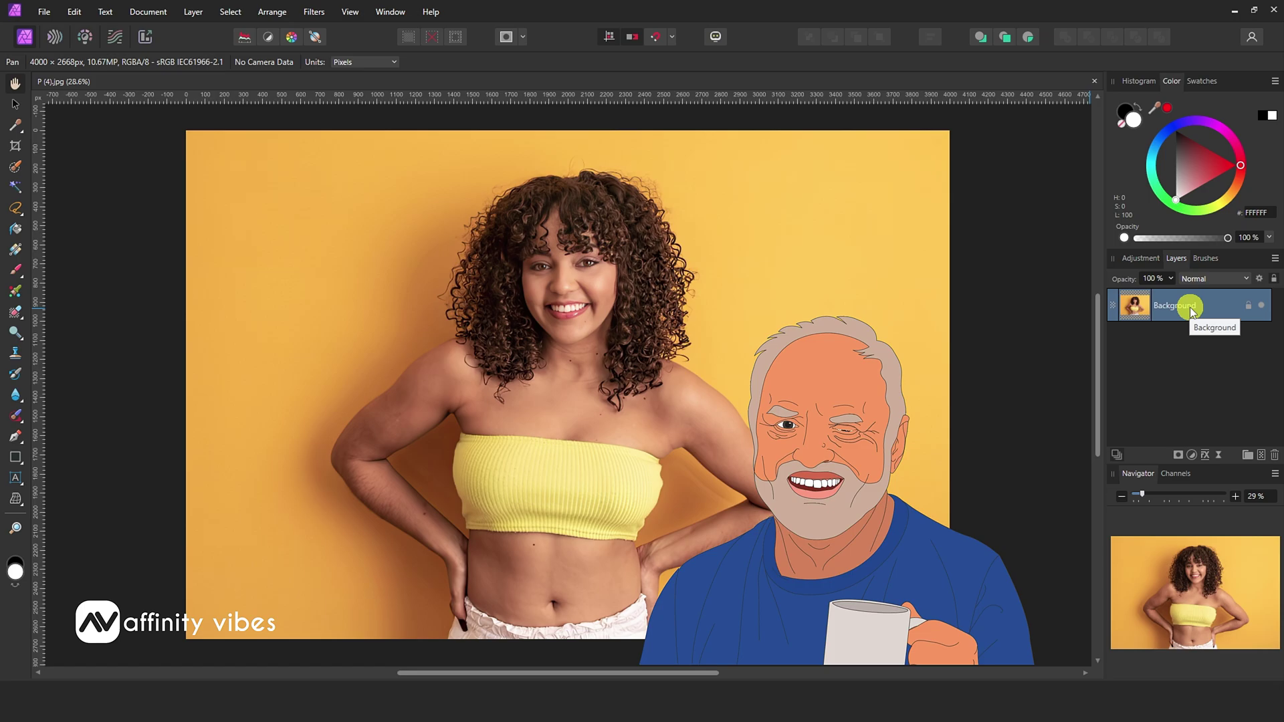
{"action": "key", "text": "ctrl+j"}
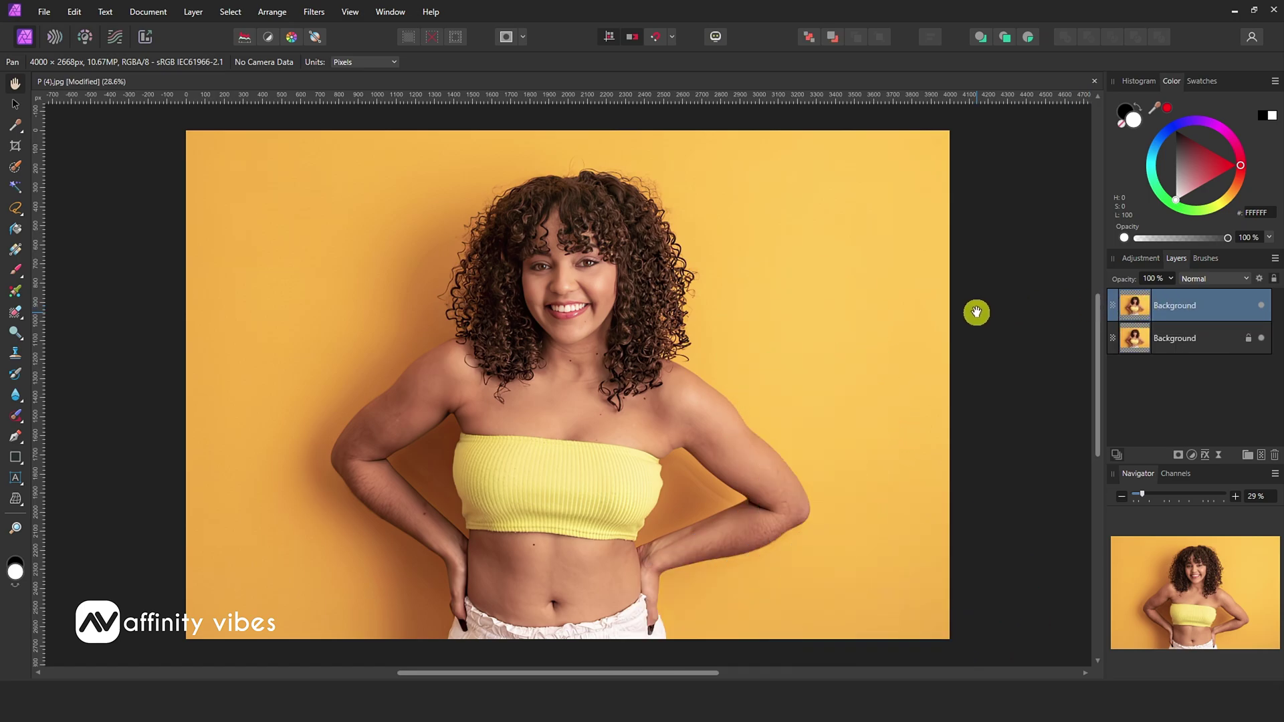
Hide the lower Background layer and brush-select the hair, face, neck and right shoulder.
{"action": "left_click", "coordinate": [1260, 337]}
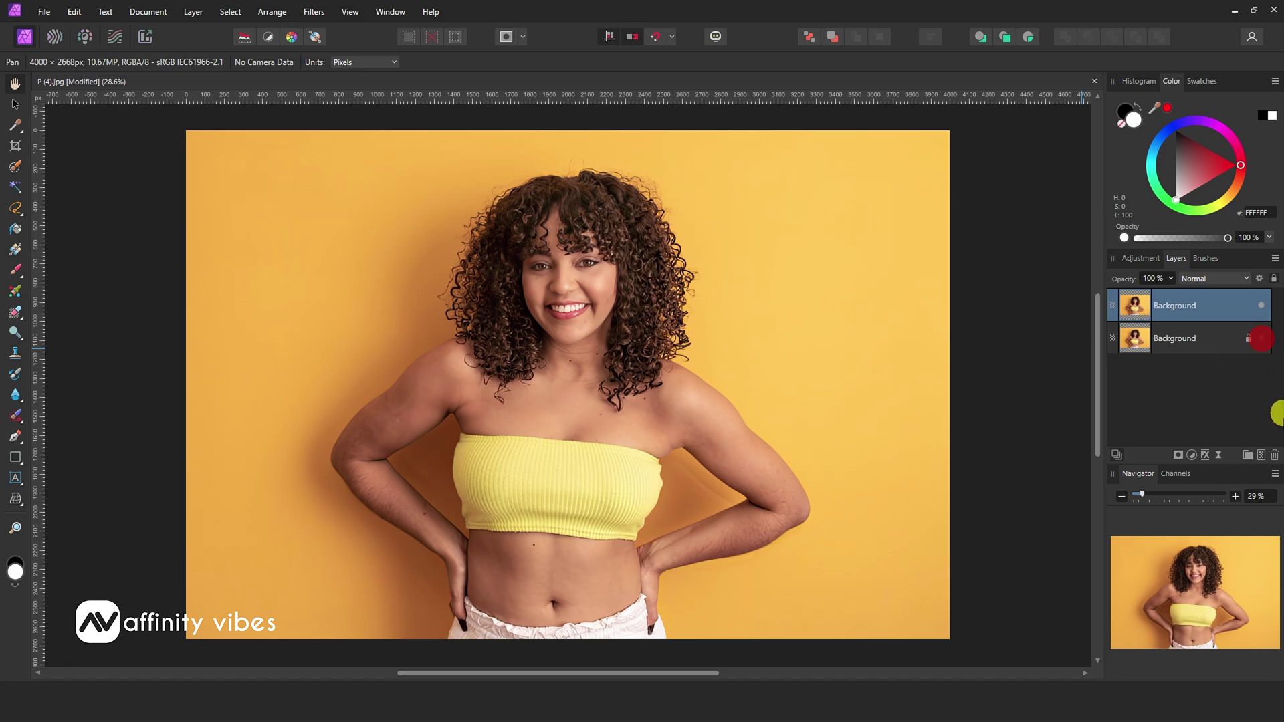
{"action": "left_click", "coordinate": [15, 167]}
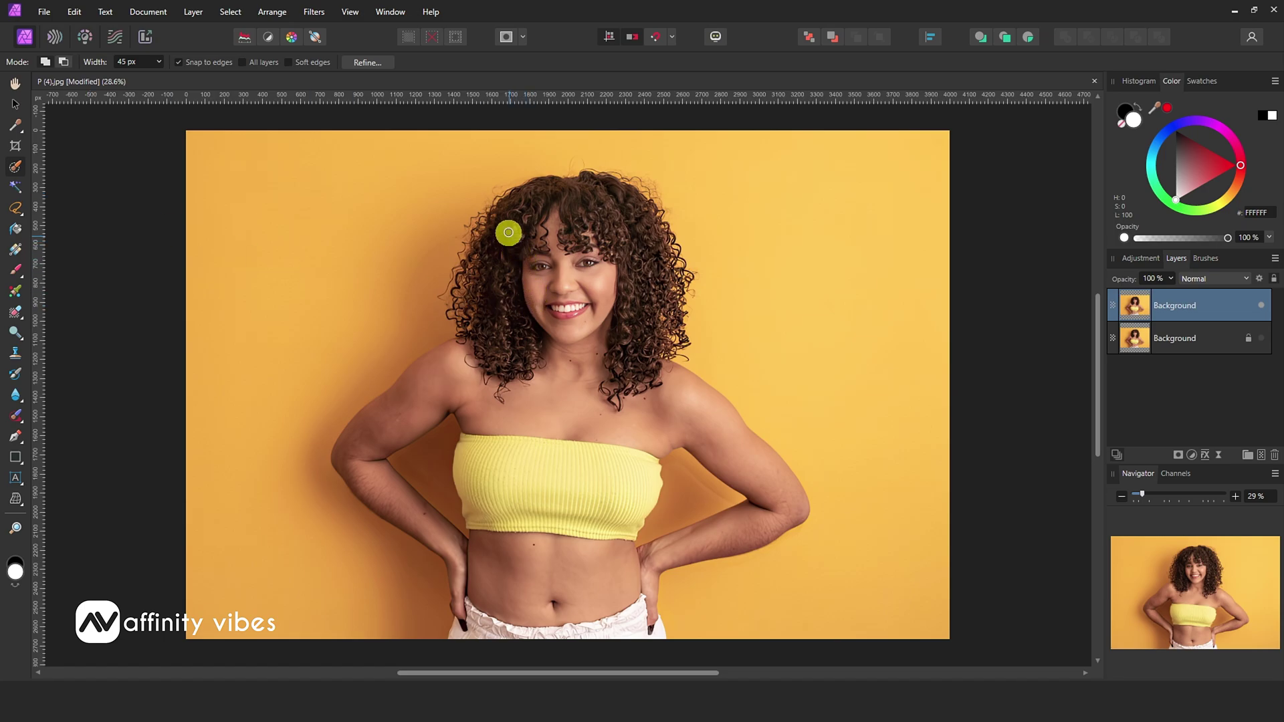
{"action": "left_click_drag", "start_coordinate": [604, 193], "coordinate": [652, 265]}
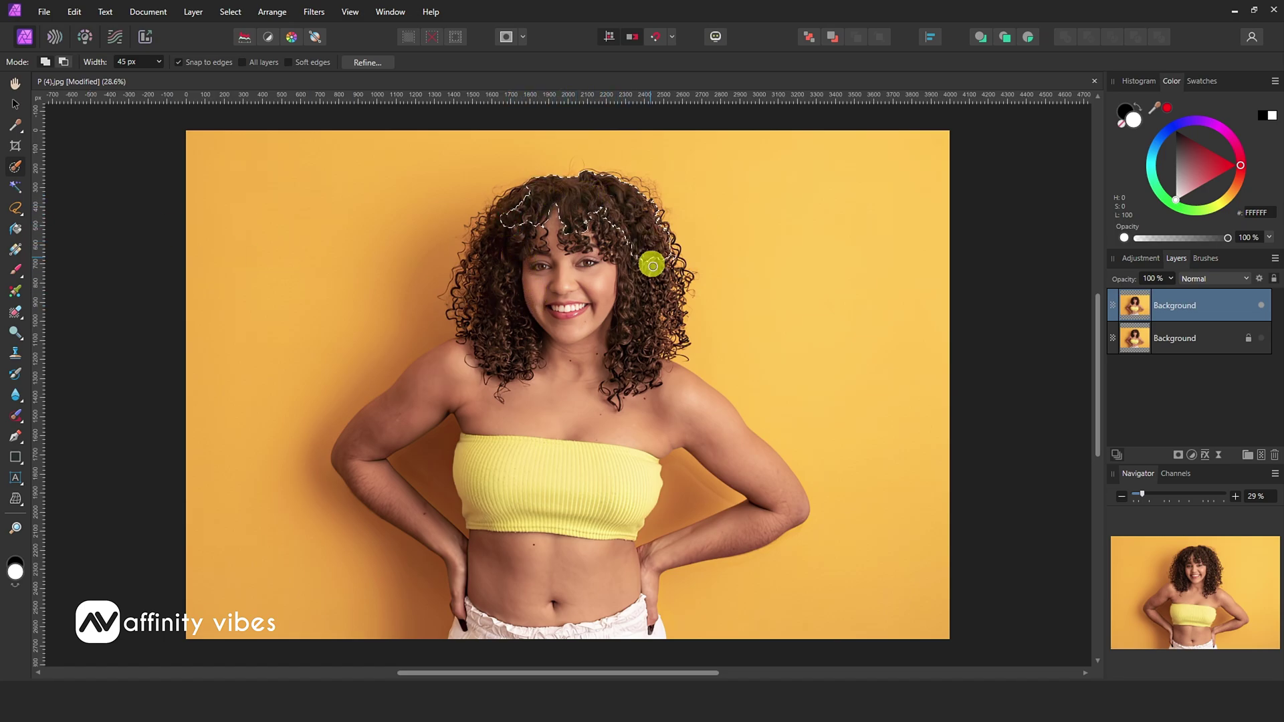
{"action": "left_click_drag", "start_coordinate": [562, 280], "coordinate": [524, 243]}
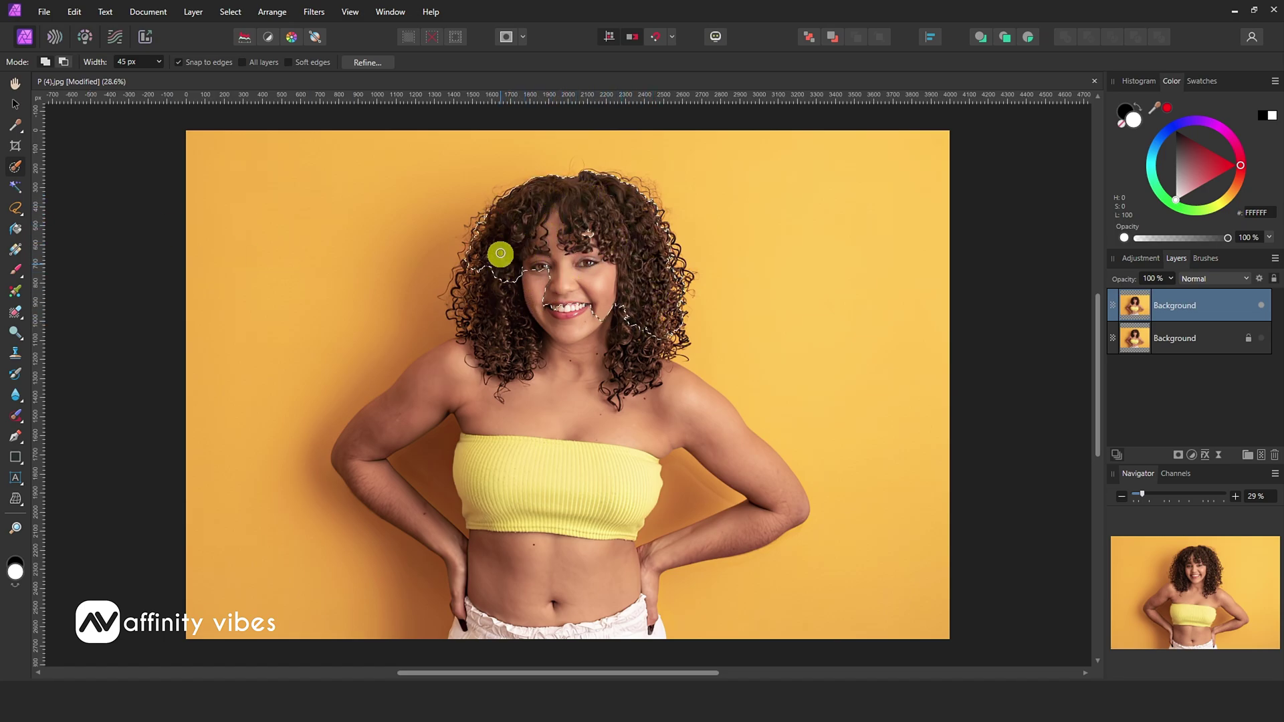
{"action": "mouse_move", "coordinate": [514, 299]}
{"action": "left_mouse_down"}
{"action": "mouse_move", "coordinate": [562, 295]}
{"action": "mouse_move", "coordinate": [593, 361]}
{"action": "mouse_move", "coordinate": [616, 281]}
{"action": "mouse_move", "coordinate": [699, 418]}
{"action": "mouse_move", "coordinate": [693, 390]}
{"action": "mouse_move", "coordinate": [493, 435]}
{"action": "mouse_move", "coordinate": [417, 373]}
{"action": "mouse_move", "coordinate": [467, 347]}
{"action": "left_mouse_up"}
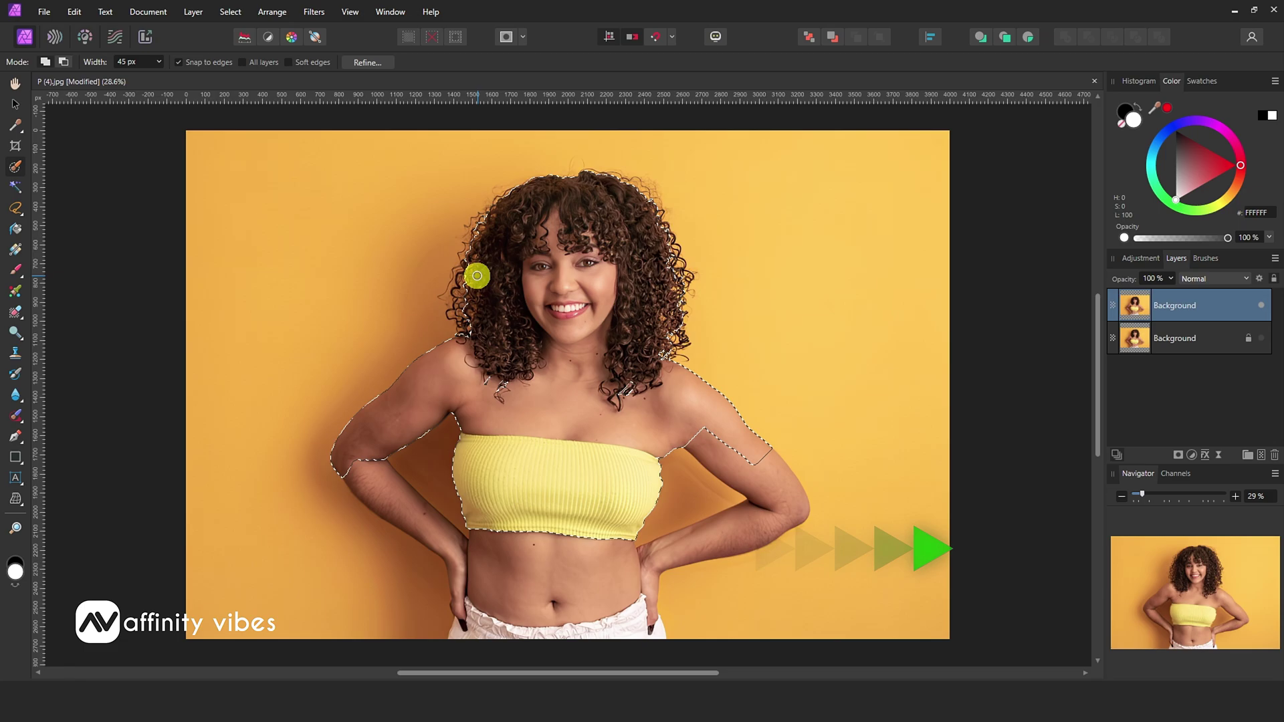
Extend the brush selection over the forearm, hand, belly and shorts to the bottom.
{"action": "left_click_drag", "start_coordinate": [362, 476], "coordinate": [405, 521]}
{"action": "mouse_move", "coordinate": [455, 560]}
{"action": "left_mouse_down"}
{"action": "mouse_move", "coordinate": [461, 603]}
{"action": "mouse_move", "coordinate": [539, 605]}
{"action": "mouse_move", "coordinate": [613, 593]}
{"action": "mouse_move", "coordinate": [776, 516]}
{"action": "left_mouse_up"}
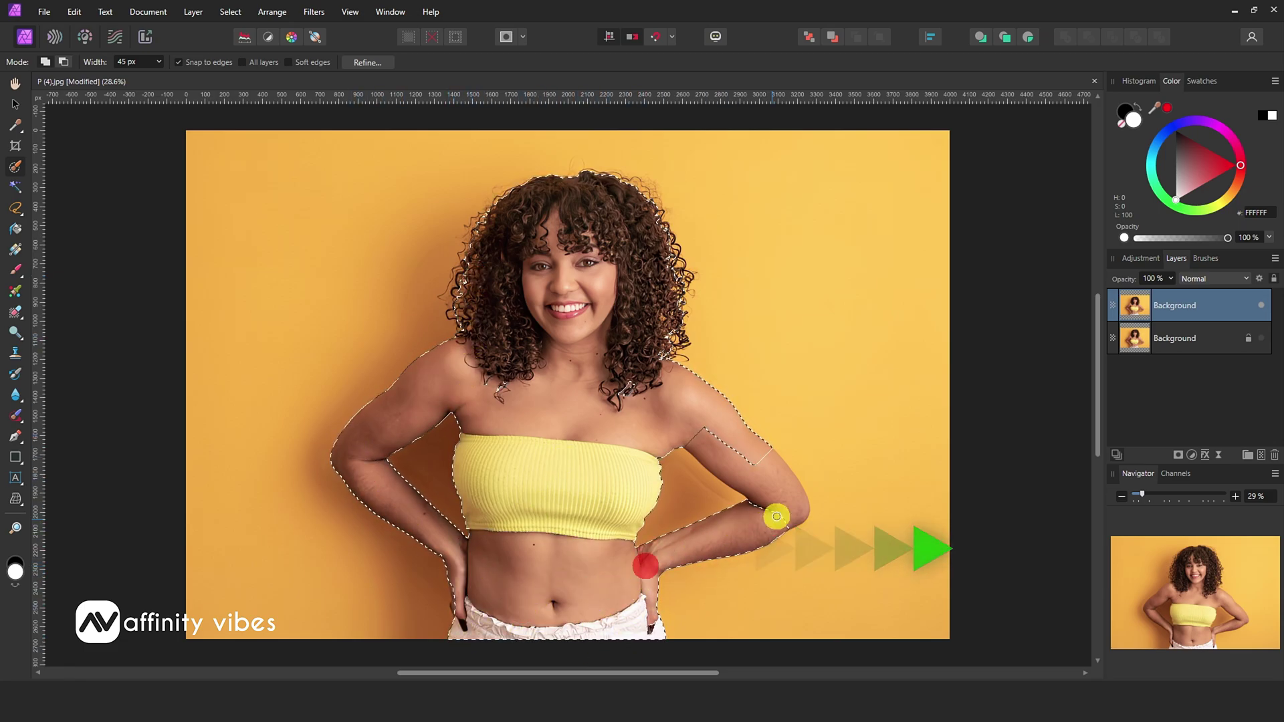
{"action": "mouse_move", "coordinate": [640, 622]}
{"action": "left_mouse_down"}
{"action": "mouse_move", "coordinate": [643, 652]}
{"action": "mouse_move", "coordinate": [579, 624]}
{"action": "left_mouse_up"}
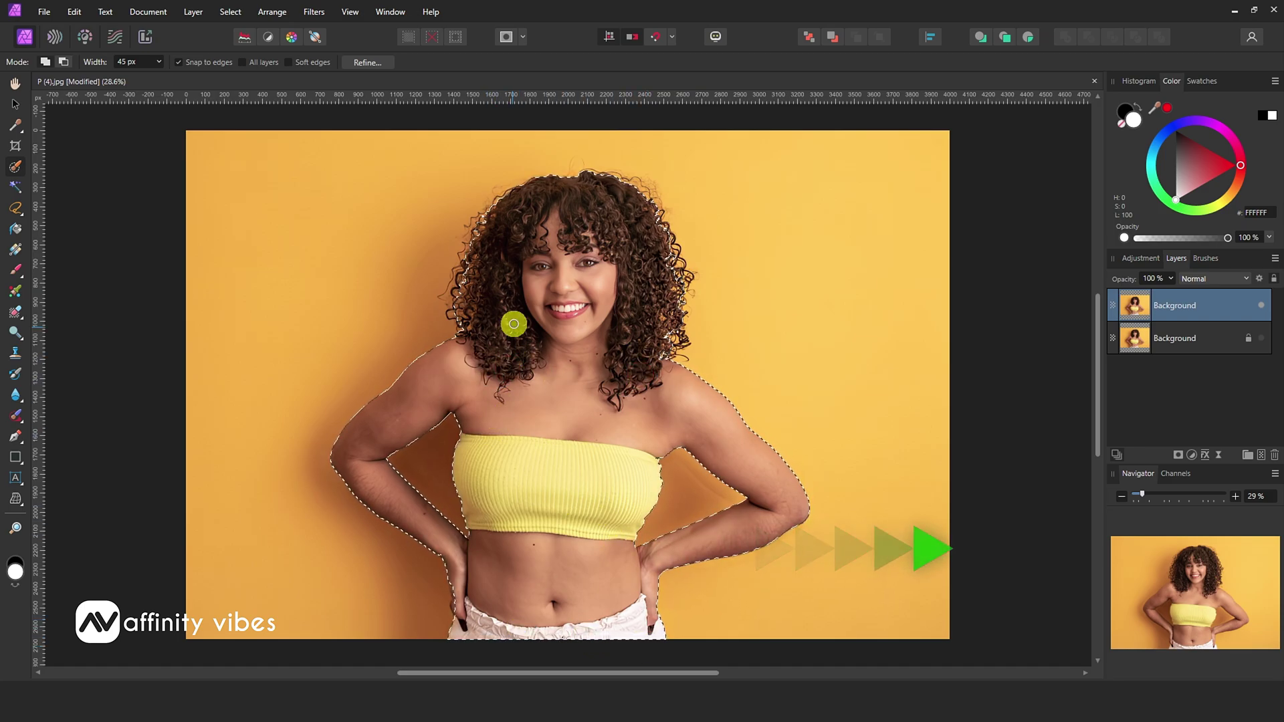
At 100% zoom, add the missed arm edges, left hair edge and lower-left curl.
{"action": "scroll", "coordinate": [600, 353], "scroll_direction": "up", "scroll_amount": 3}
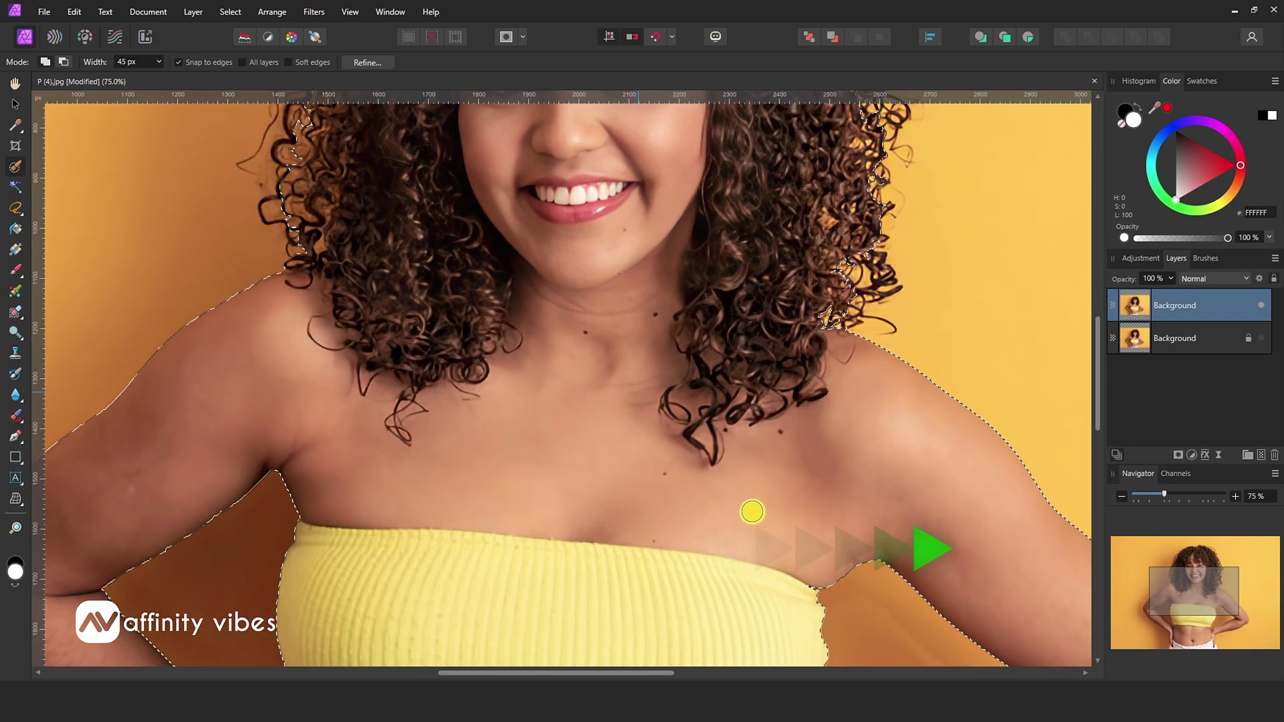
{"action": "scroll", "coordinate": [750, 511], "scroll_direction": "down", "scroll_amount": 5}
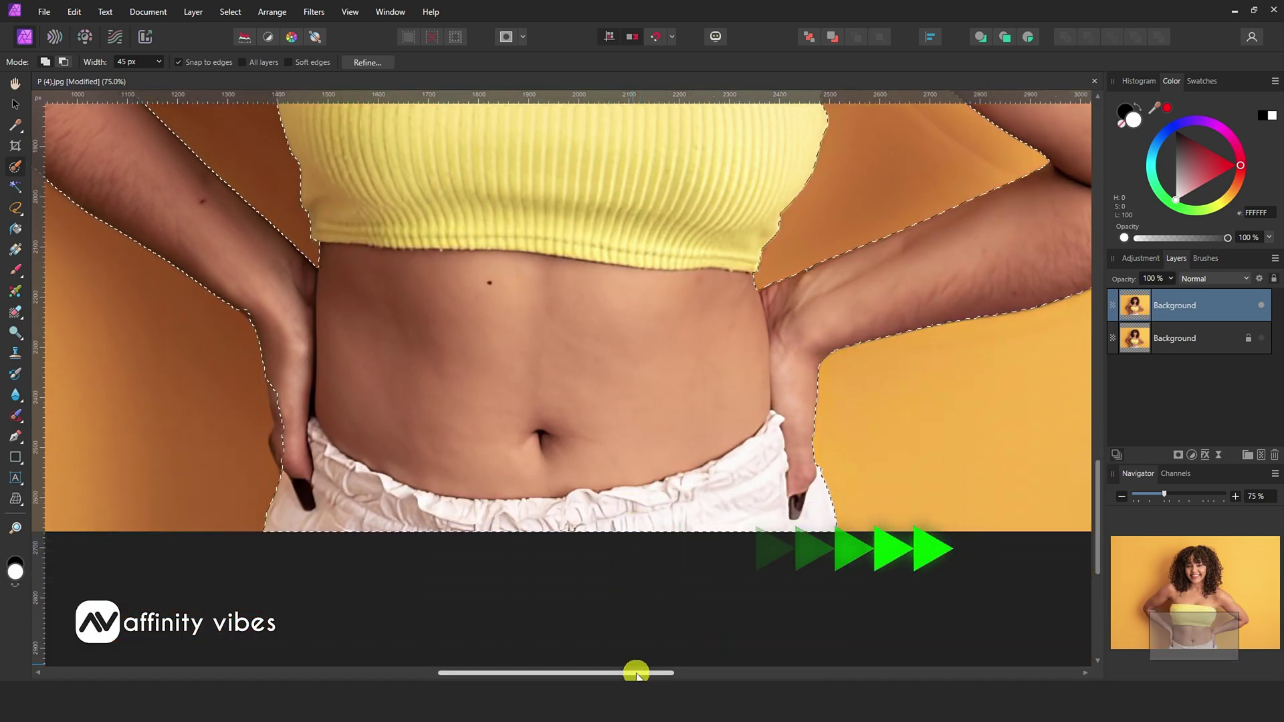
{"action": "scroll", "coordinate": [581, 399], "scroll_direction": "up", "scroll_amount": 1}
{"action": "left_click", "coordinate": [524, 384]}
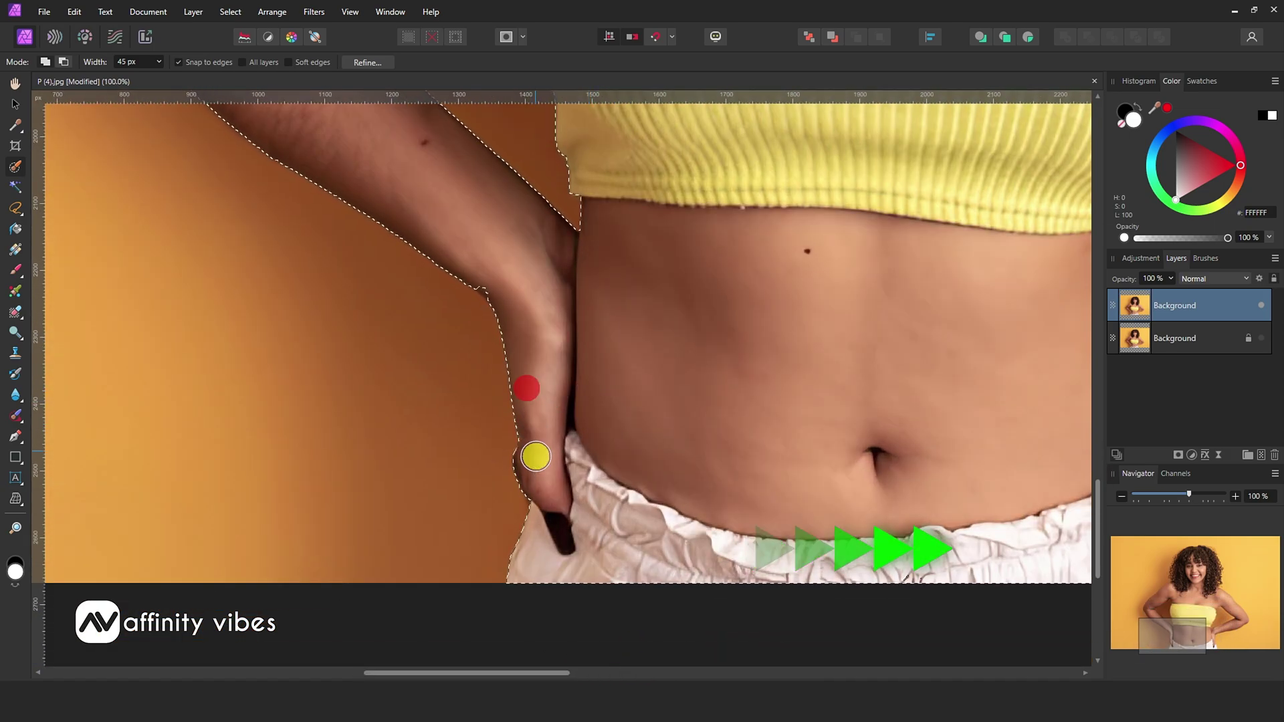
{"action": "scroll", "coordinate": [582, 468], "scroll_direction": "up", "scroll_amount": 3}
{"action": "left_click", "coordinate": [453, 404]}
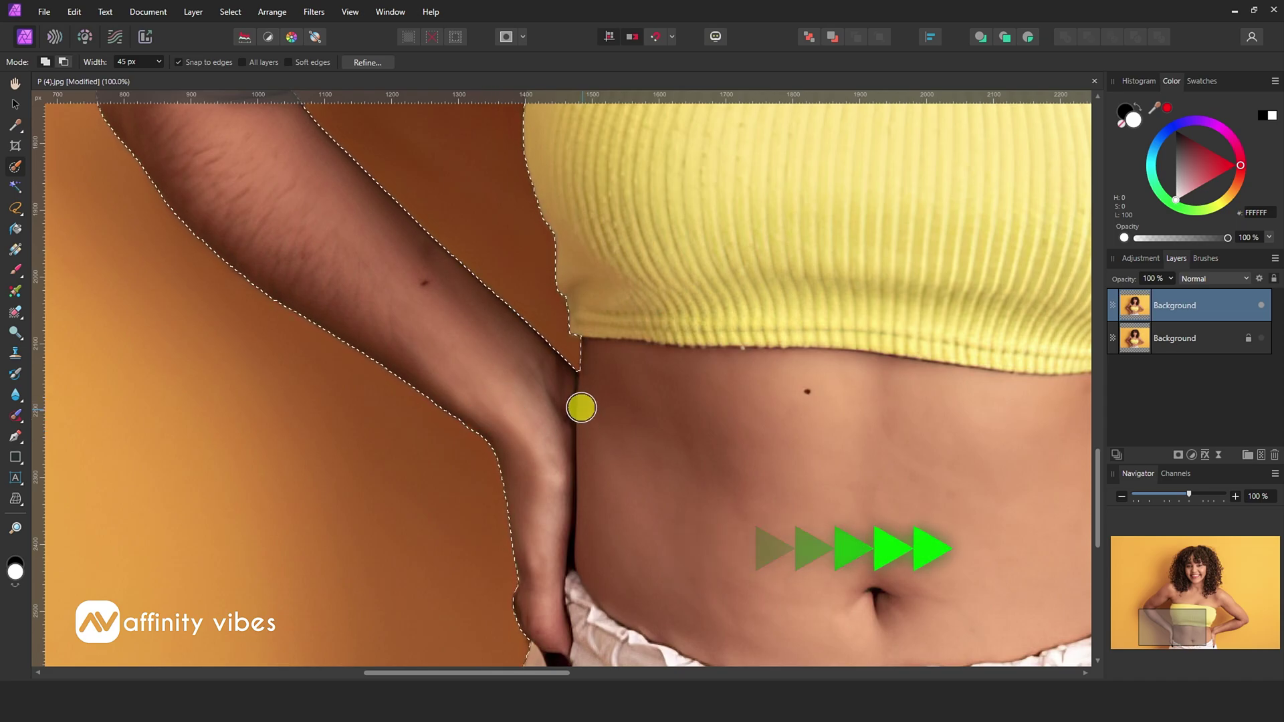
{"action": "scroll", "coordinate": [581, 408], "scroll_direction": "up", "scroll_amount": 15}
{"action": "left_click", "coordinate": [553, 422]}
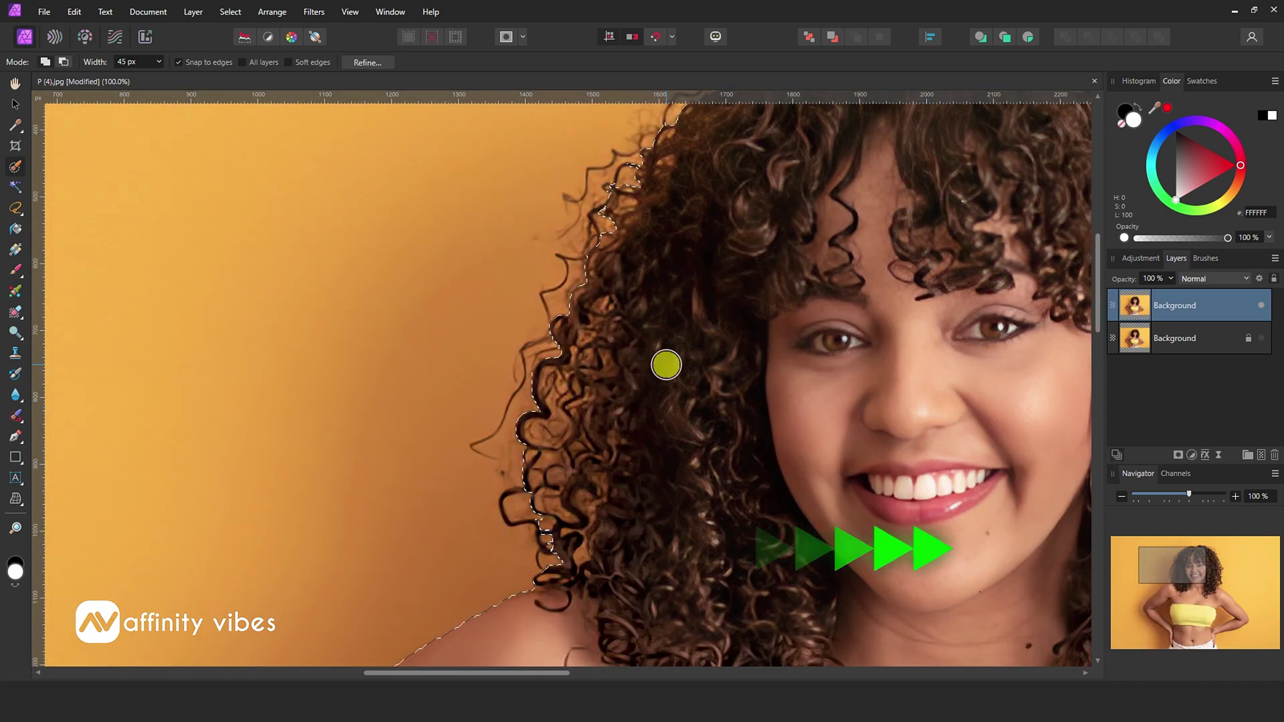
{"action": "scroll", "coordinate": [666, 365], "scroll_direction": "up", "scroll_amount": 4}
{"action": "scroll", "coordinate": [889, 323], "scroll_direction": "down", "scroll_amount": 4}
{"action": "left_click", "coordinate": [530, 524]}
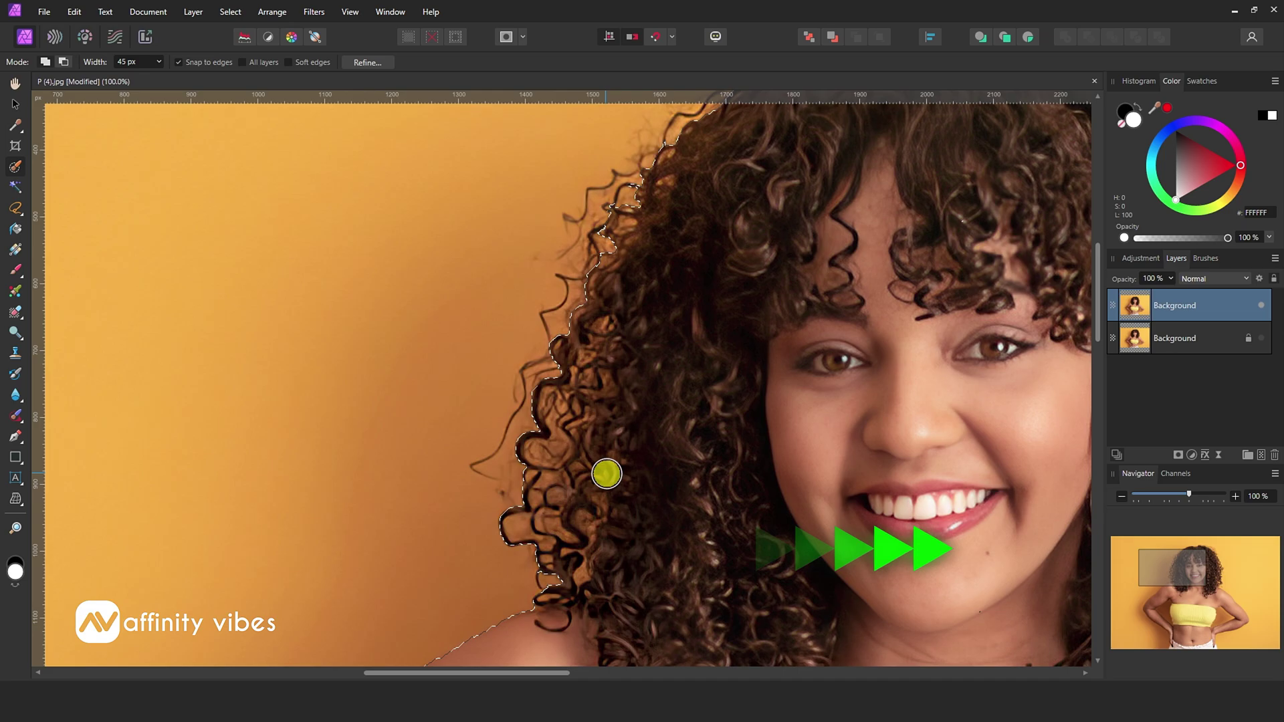
Brush in the remaining missed areas along the bottom edge and right shoulder.
{"action": "scroll", "coordinate": [606, 473], "scroll_direction": "up", "scroll_amount": 5}
{"action": "left_click_drag", "start_coordinate": [545, 671], "coordinate": [657, 671]}
{"action": "scroll", "coordinate": [776, 381], "scroll_direction": "down", "scroll_amount": 2}
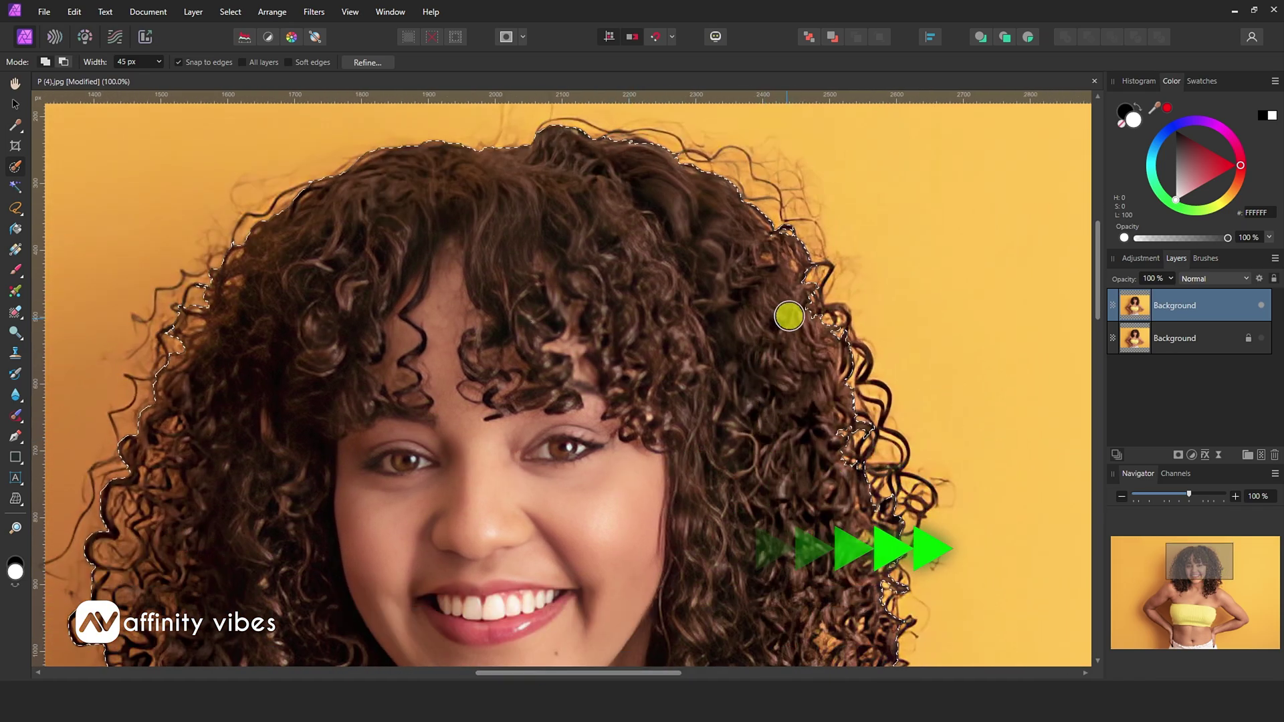
{"action": "mouse_move", "coordinate": [789, 316]}
{"action": "left_mouse_down"}
{"action": "mouse_move", "coordinate": [822, 318]}
{"action": "mouse_move", "coordinate": [896, 458]}
{"action": "left_mouse_up"}
{"action": "scroll", "coordinate": [867, 484], "scroll_direction": "down", "scroll_amount": 1}
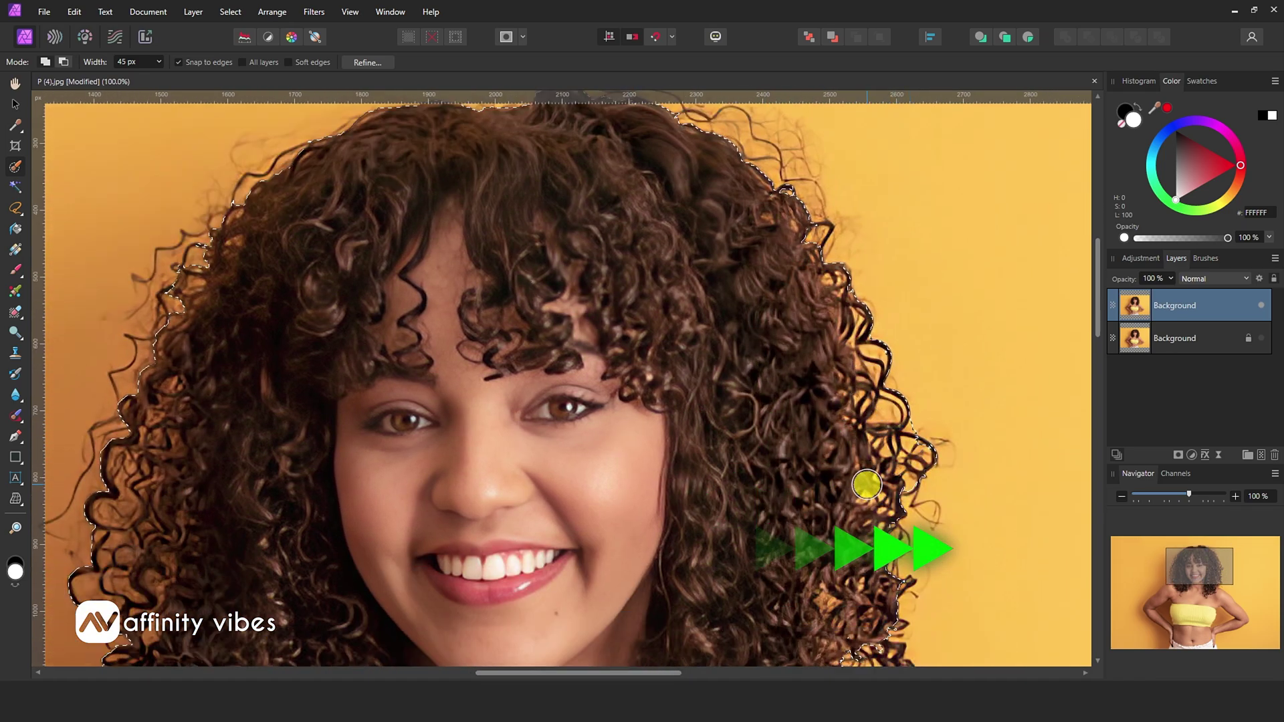
{"action": "scroll", "coordinate": [866, 484], "scroll_direction": "down", "scroll_amount": 3}
{"action": "scroll", "coordinate": [912, 344], "scroll_direction": "down", "scroll_amount": 2}
{"action": "left_click_drag", "start_coordinate": [874, 318], "coordinate": [896, 480]}
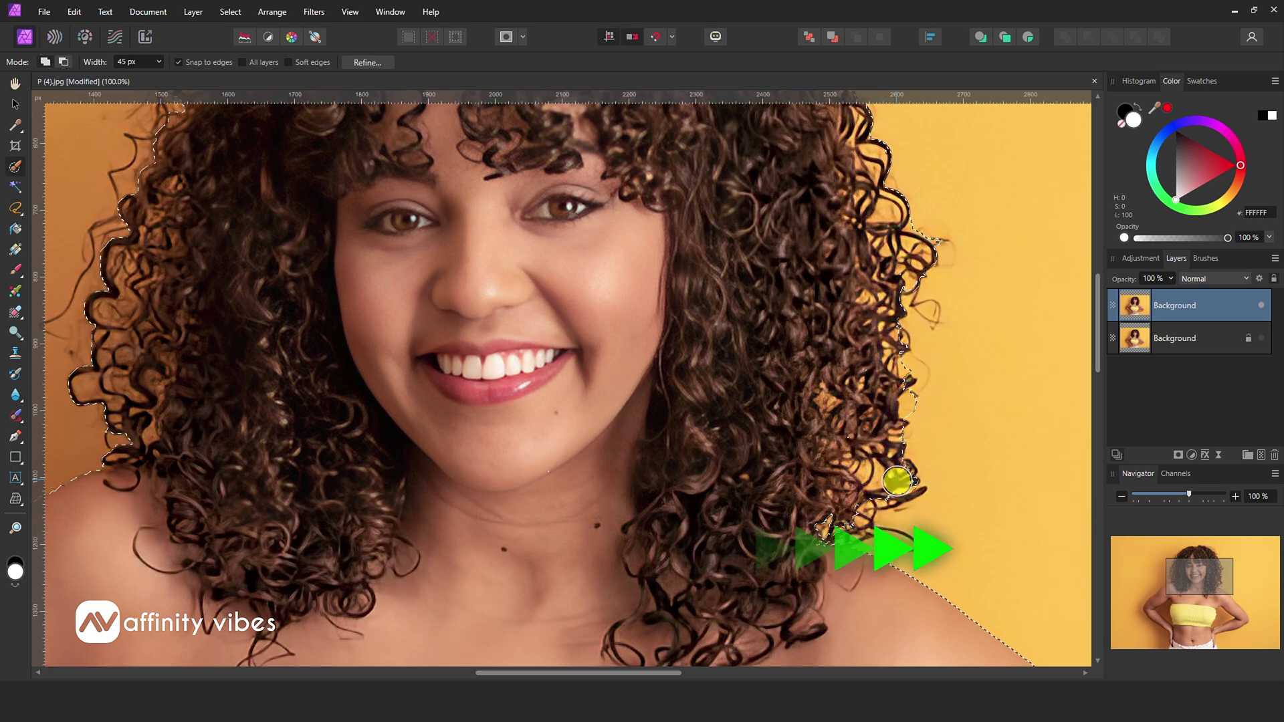
{"action": "scroll", "coordinate": [776, 414], "scroll_direction": "down", "scroll_amount": 12}
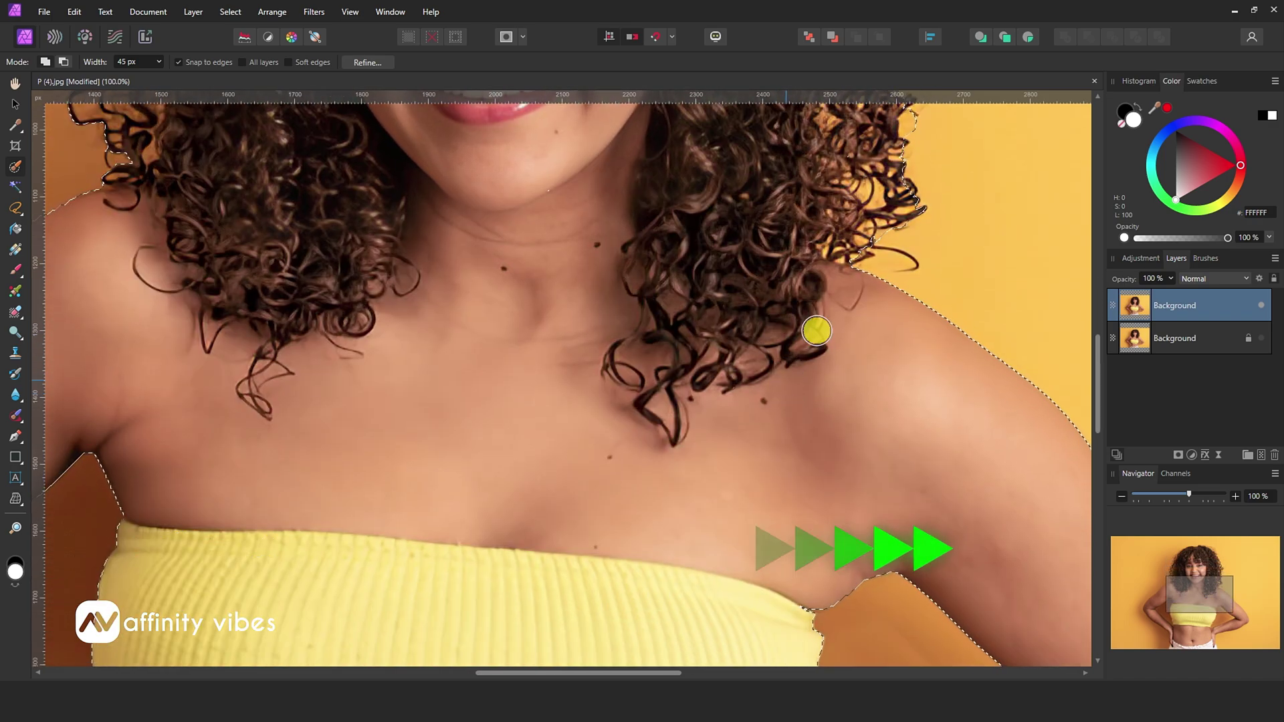
{"action": "scroll", "coordinate": [720, 332], "scroll_direction": "down", "scroll_amount": 8}
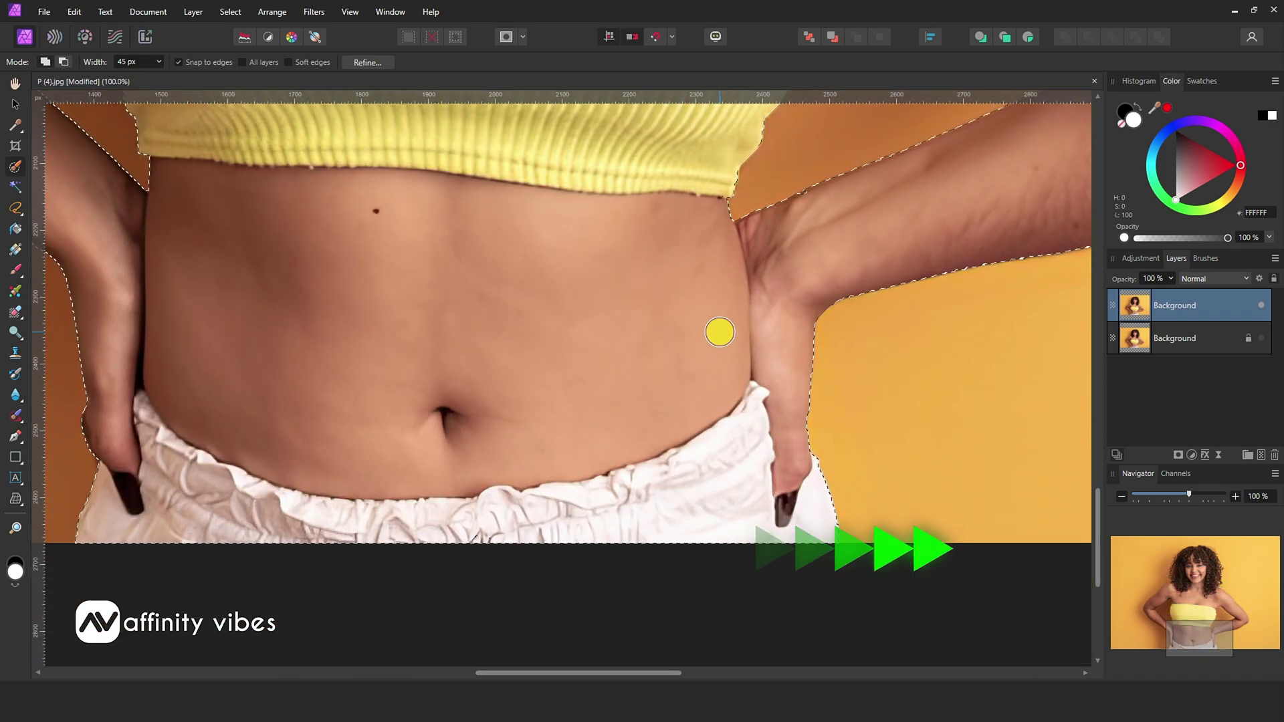
Open Refine Selection with the Overlay preview mode after checking the mask overlay.
{"action": "key", "text": "ctrl+0"}
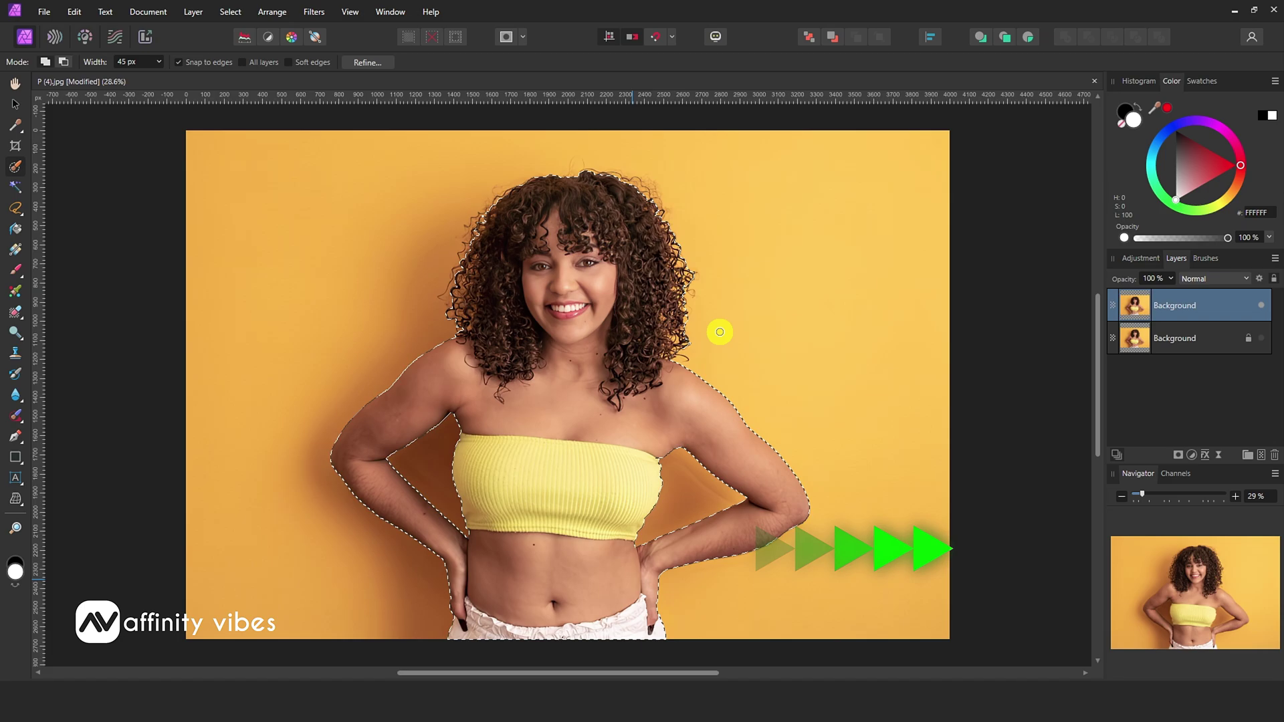
{"action": "left_click", "coordinate": [506, 37]}
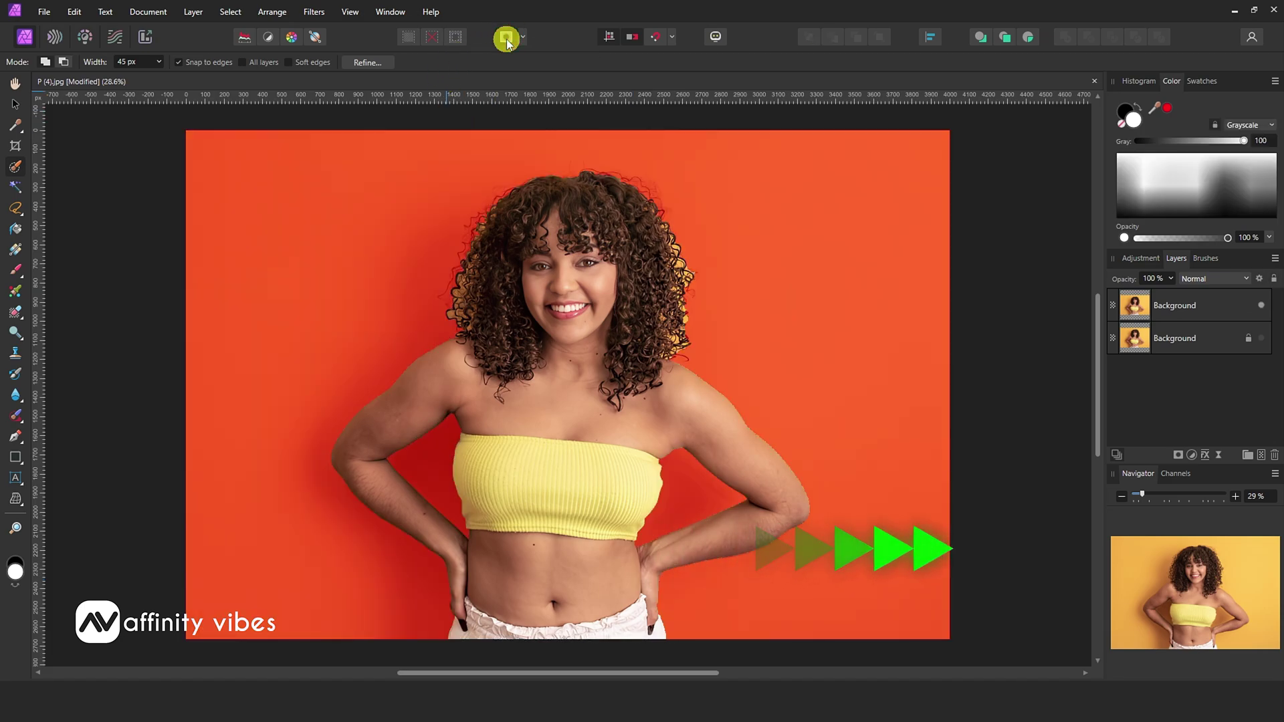
{"action": "left_click", "coordinate": [506, 37]}
{"action": "left_click", "coordinate": [356, 61]}
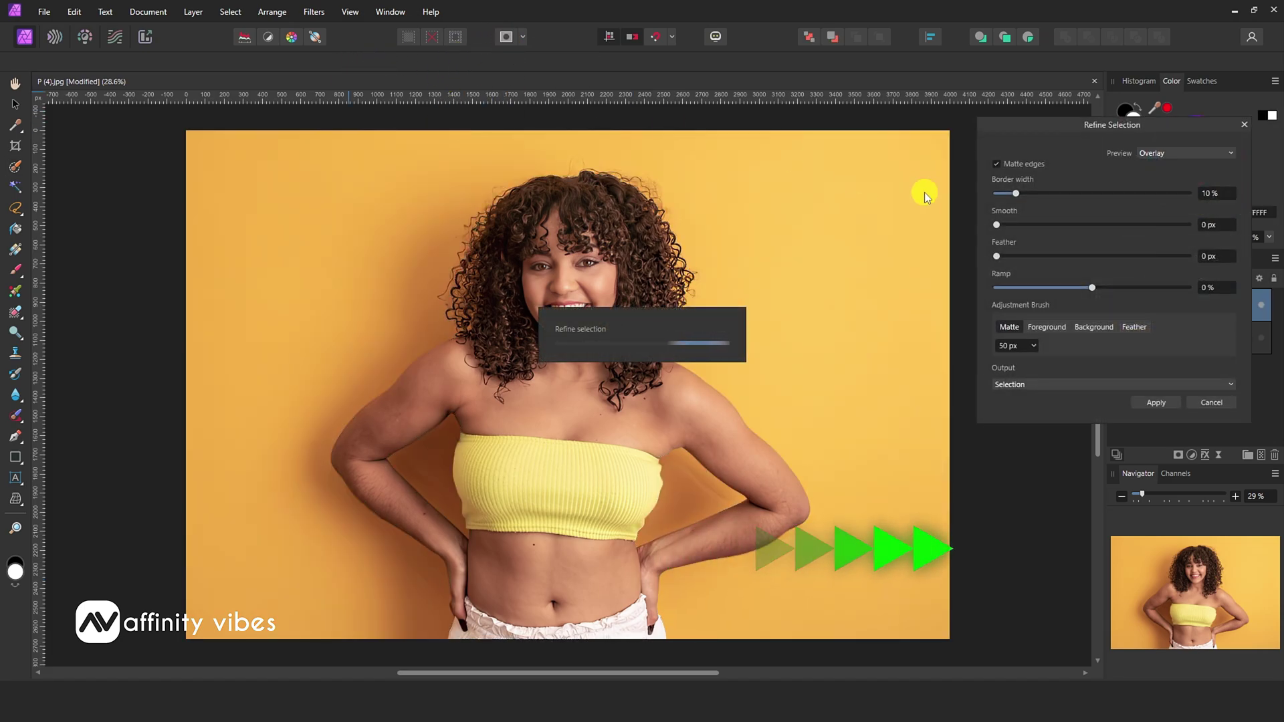
{"action": "left_click", "coordinate": [1173, 154]}
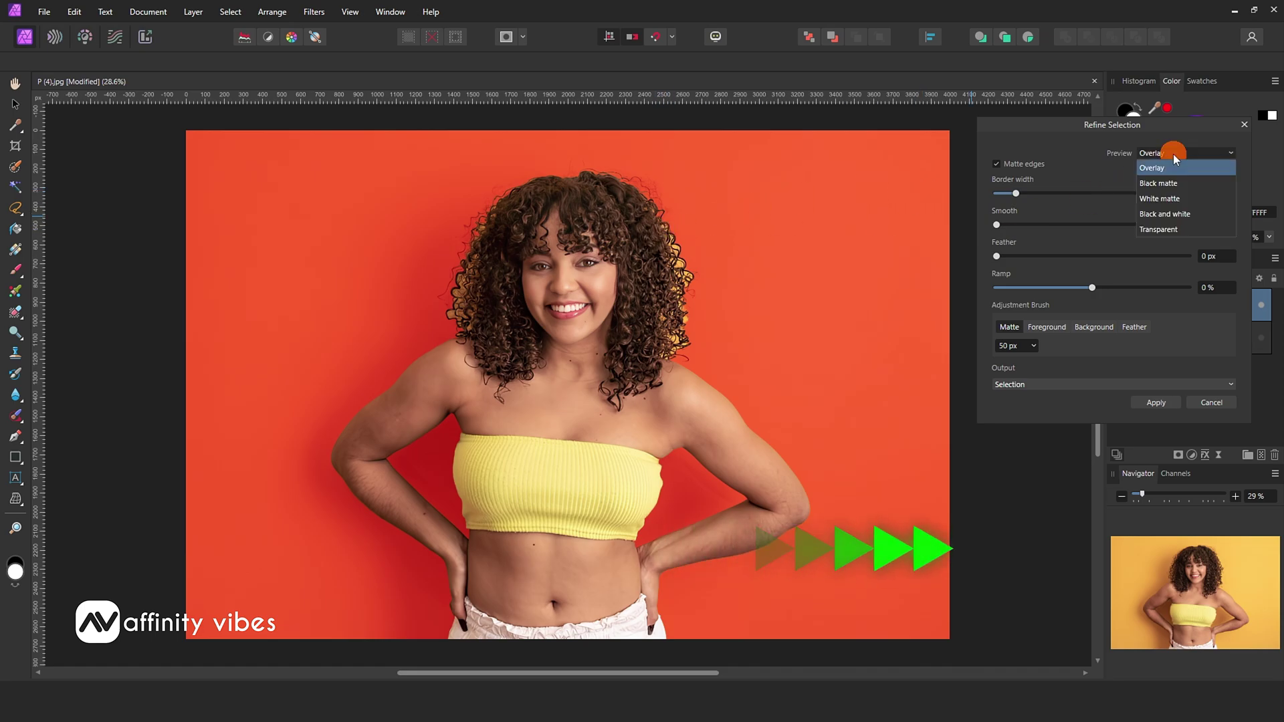
{"action": "left_click", "coordinate": [1163, 152]}
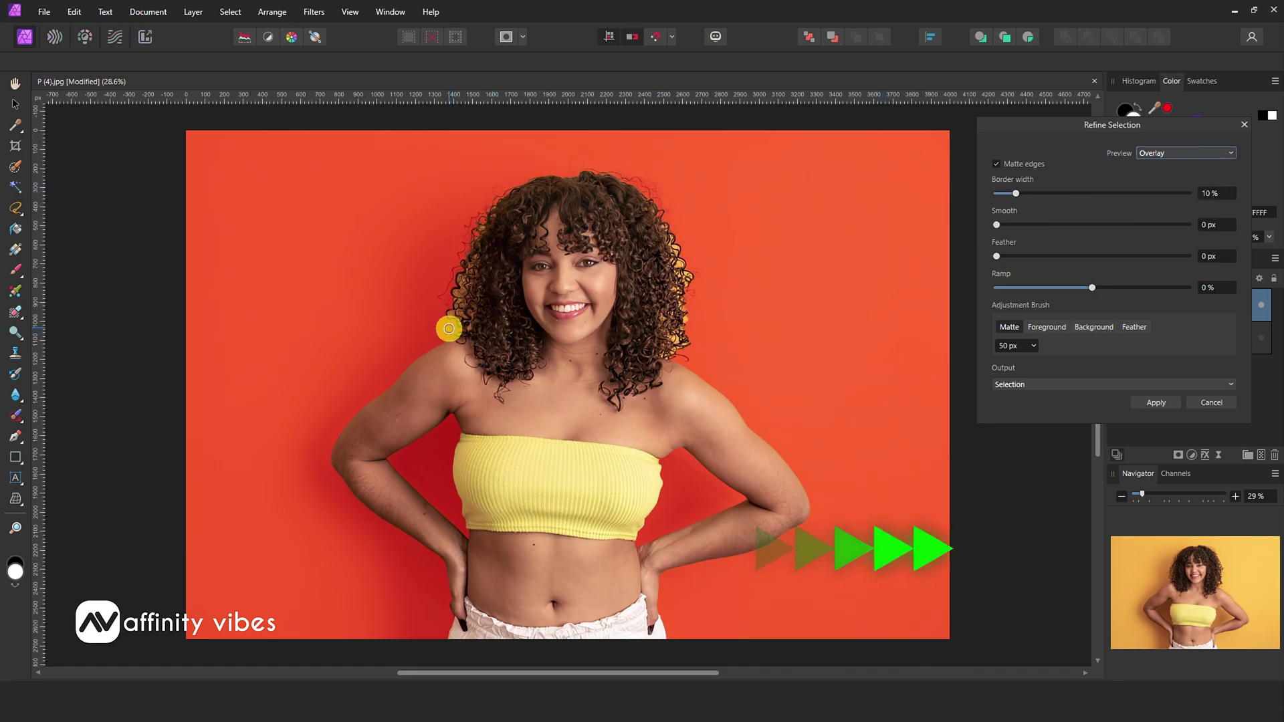
Brush matte refinement along the left and right edges of the hair.
{"action": "left_click_drag", "start_coordinate": [458, 323], "coordinate": [468, 248]}
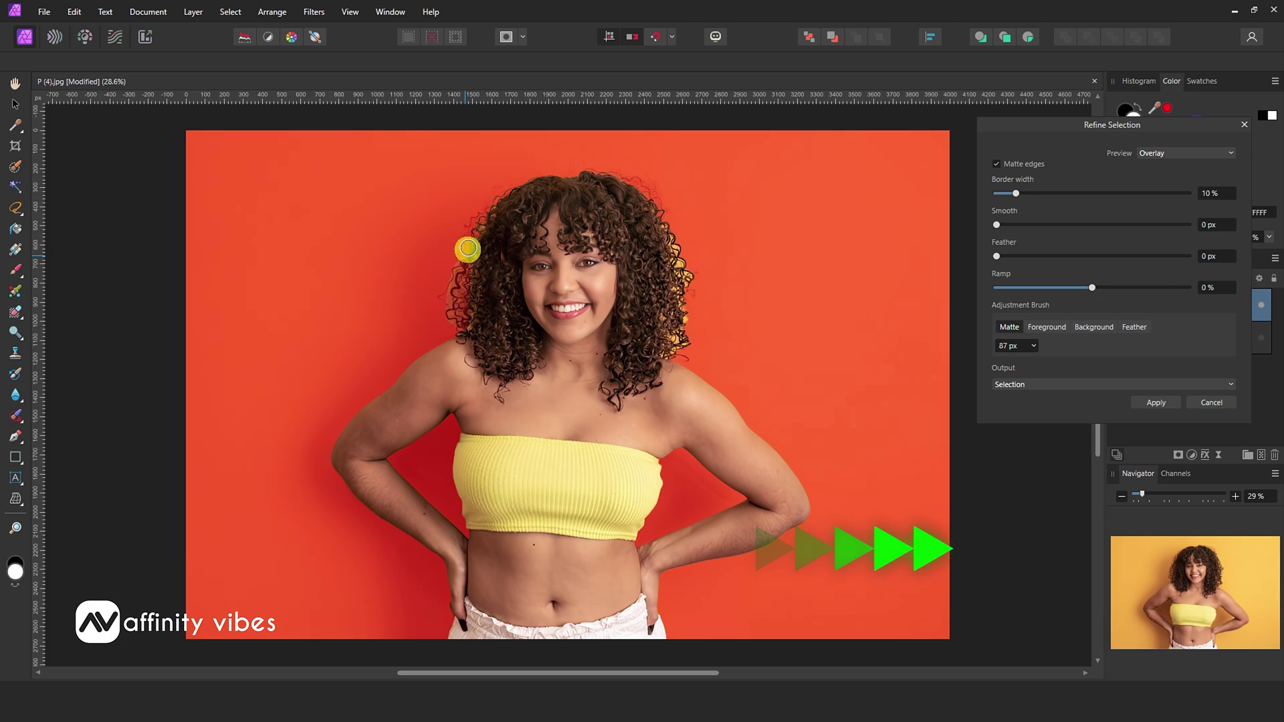
{"action": "mouse_move", "coordinate": [507, 197]}
{"action": "left_mouse_down"}
{"action": "mouse_move", "coordinate": [458, 289]}
{"action": "mouse_move", "coordinate": [464, 318]}
{"action": "left_mouse_up"}
{"action": "mouse_move", "coordinate": [645, 201]}
{"action": "left_mouse_down"}
{"action": "mouse_move", "coordinate": [662, 221]}
{"action": "mouse_move", "coordinate": [681, 308]}
{"action": "mouse_move", "coordinate": [663, 351]}
{"action": "left_mouse_up"}
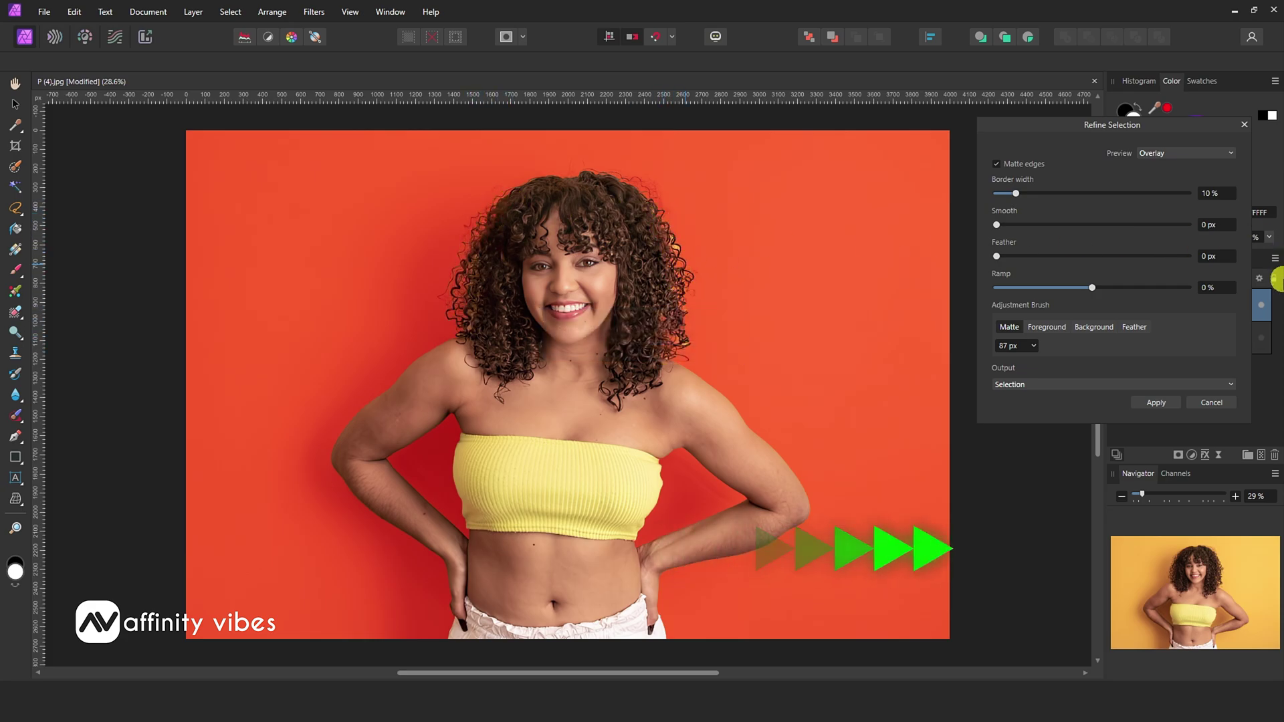
Switch the preview to Transparent and matte-brush the curly hair's top, left and right edges.
{"action": "left_click", "coordinate": [1169, 155]}
{"action": "left_click", "coordinate": [1177, 232]}
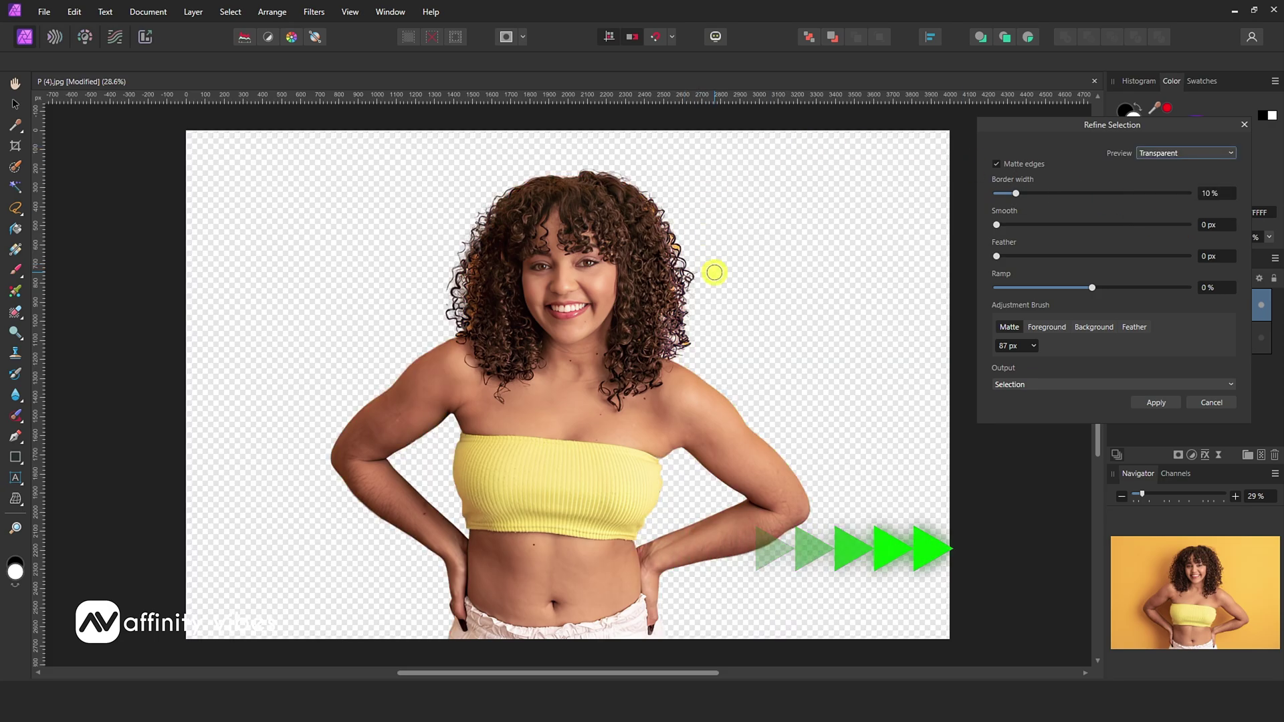
{"action": "left_click_drag", "start_coordinate": [676, 263], "coordinate": [644, 201]}
{"action": "mouse_move", "coordinate": [476, 344]}
{"action": "left_mouse_down"}
{"action": "mouse_move", "coordinate": [464, 295]}
{"action": "mouse_move", "coordinate": [476, 234]}
{"action": "left_mouse_up"}
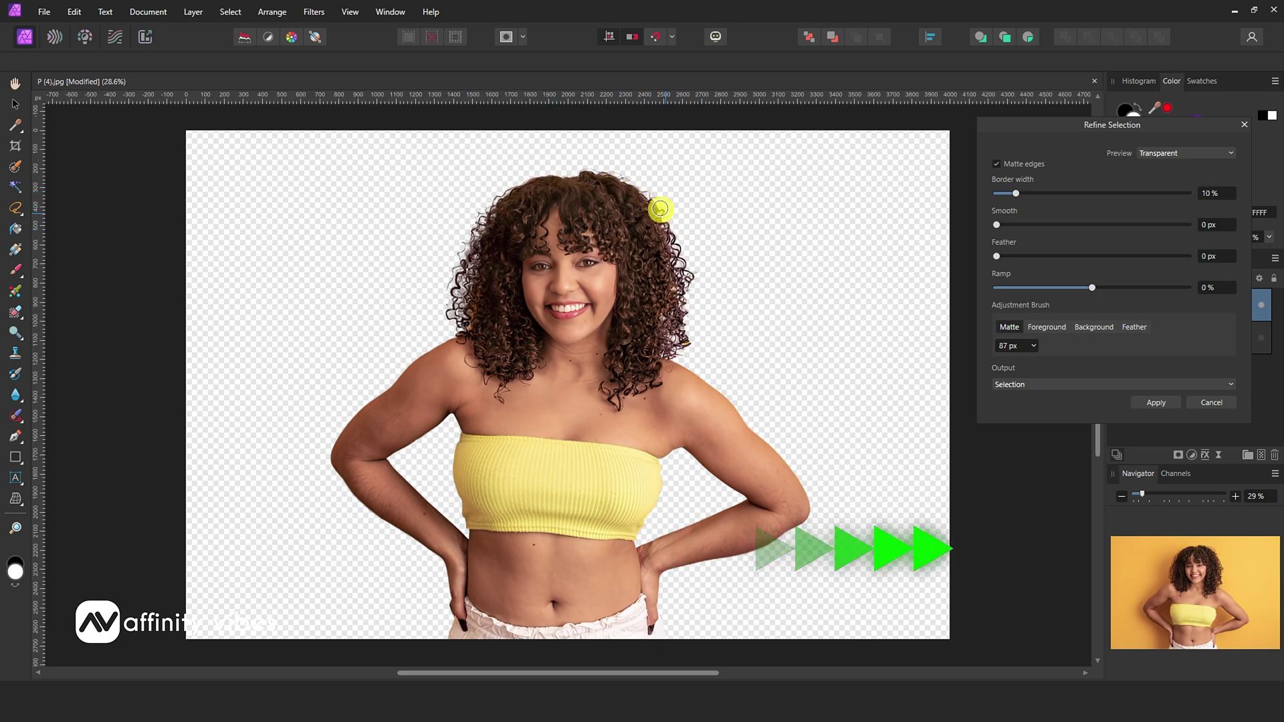
{"action": "left_click_drag", "start_coordinate": [660, 208], "coordinate": [586, 181]}
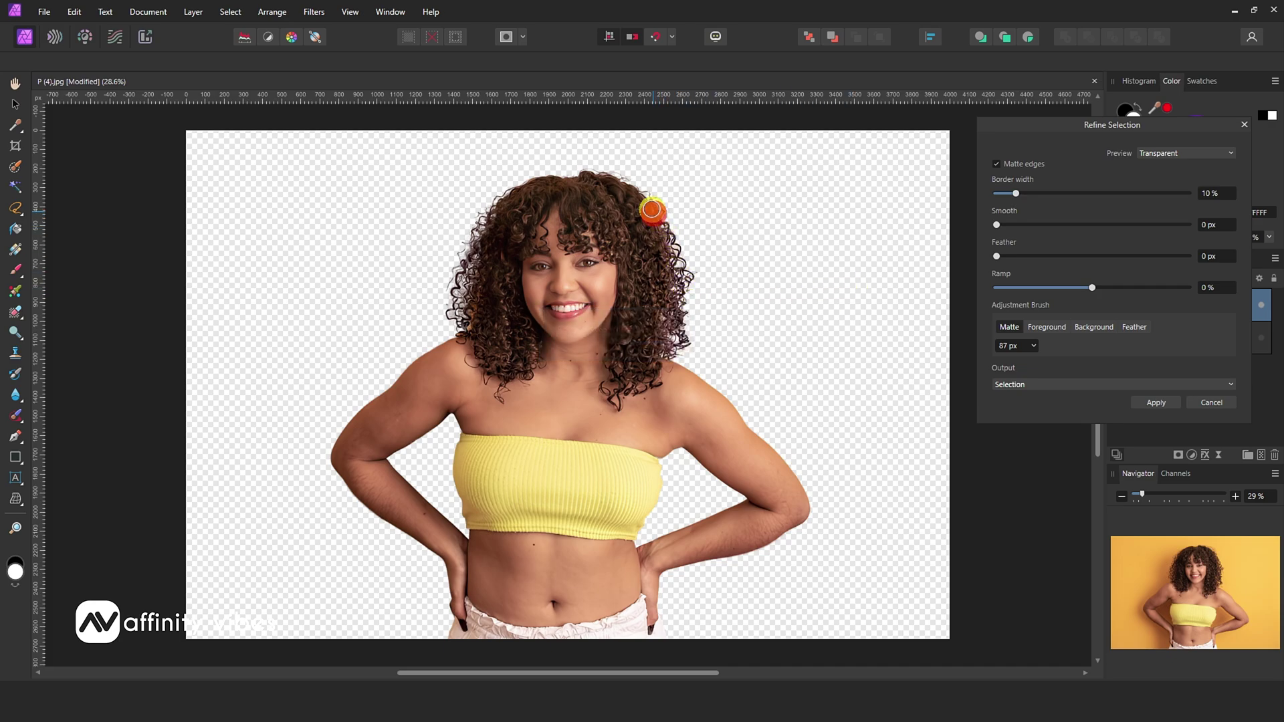
{"action": "mouse_move", "coordinate": [607, 173]}
{"action": "left_mouse_down"}
{"action": "mouse_move", "coordinate": [539, 178]}
{"action": "mouse_move", "coordinate": [481, 229]}
{"action": "mouse_move", "coordinate": [468, 332]}
{"action": "mouse_move", "coordinate": [481, 255]}
{"action": "left_mouse_up"}
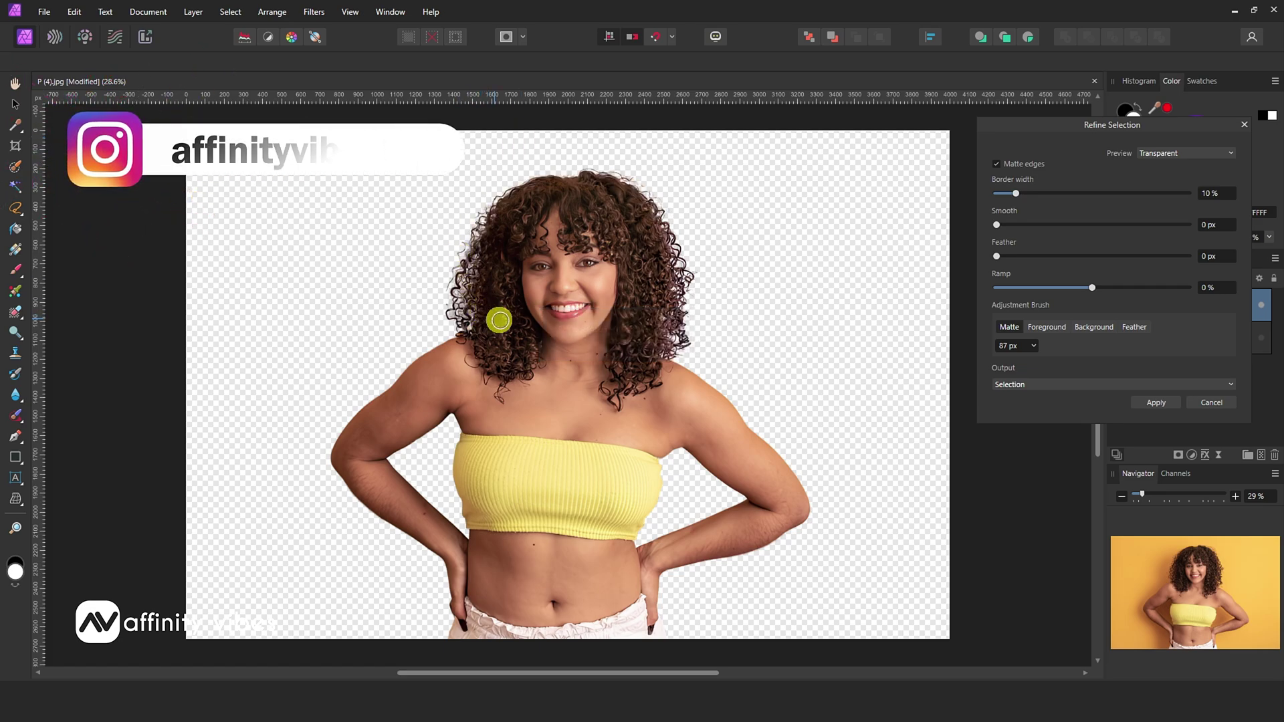
{"action": "left_click_drag", "start_coordinate": [499, 321], "coordinate": [459, 321]}
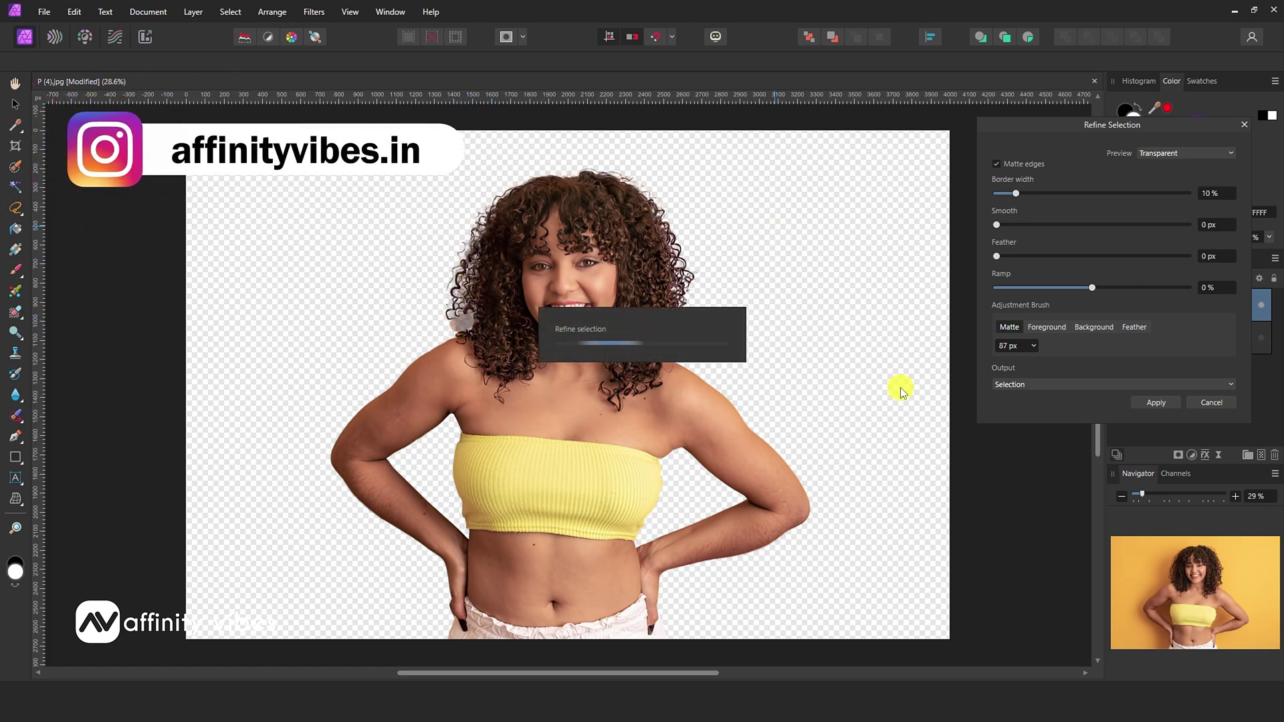
Output the refined selection as a Mask and apply it.
{"action": "left_click", "coordinate": [1068, 385]}
{"action": "left_click", "coordinate": [1004, 415]}
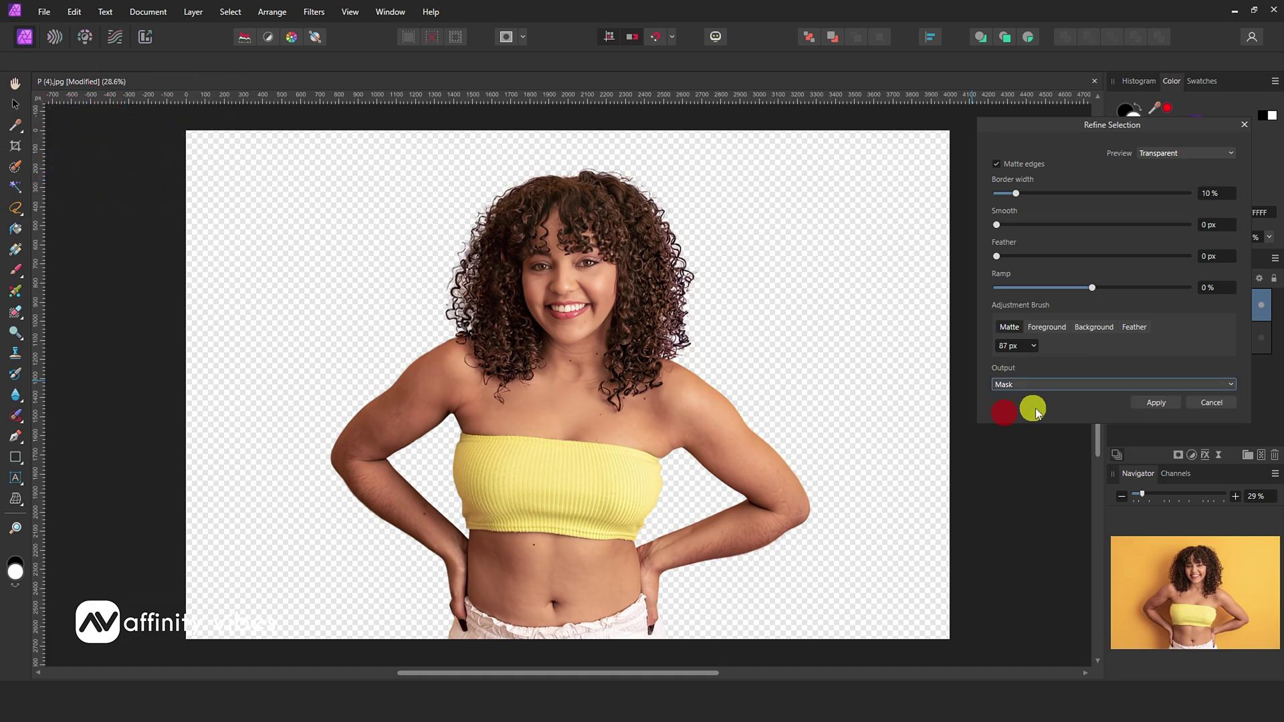
{"action": "left_click", "coordinate": [1156, 402]}
{"action": "left_click", "coordinate": [1172, 349]}
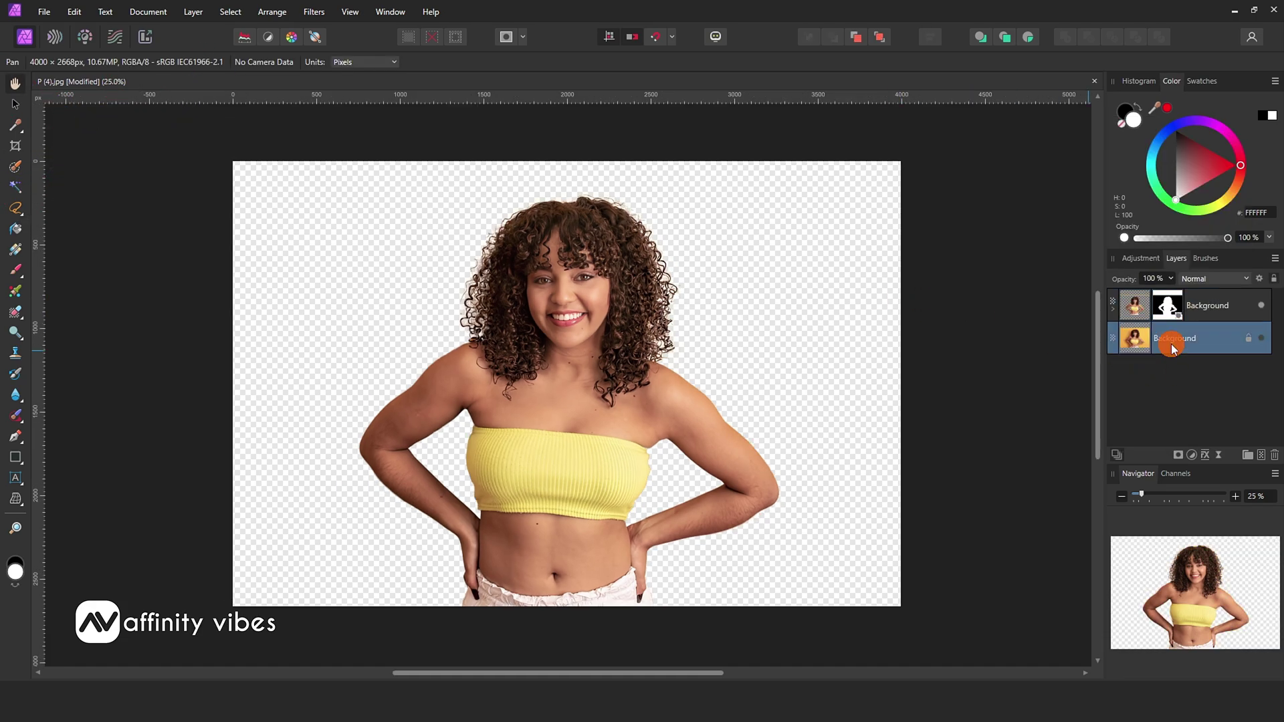
Draw a white rectangle covering the whole canvas above the lower Background layer.
{"action": "left_click", "coordinate": [16, 457]}
{"action": "left_click_drag", "start_coordinate": [212, 148], "coordinate": [931, 615]}
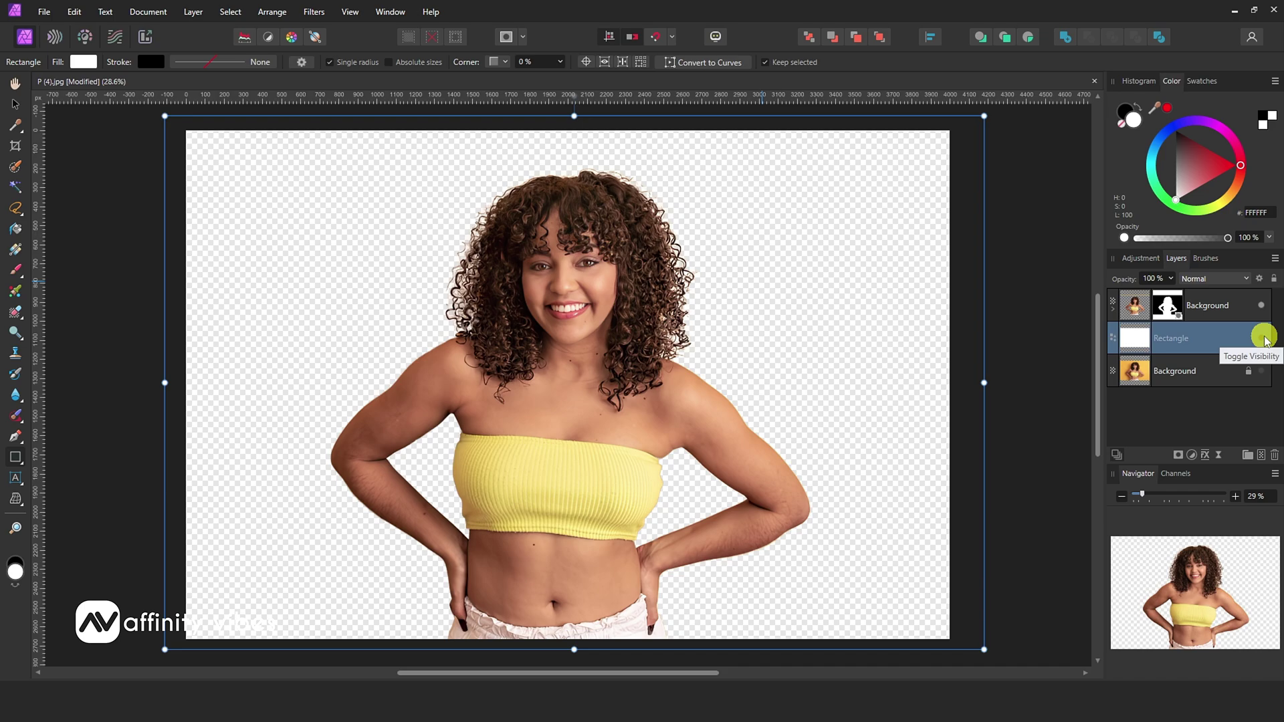
{"action": "left_click", "coordinate": [1264, 337]}
Change the rectangle's fill to pale blue-grey D6DCE6 in the Color Chooser.
{"action": "double_click", "coordinate": [1130, 119]}
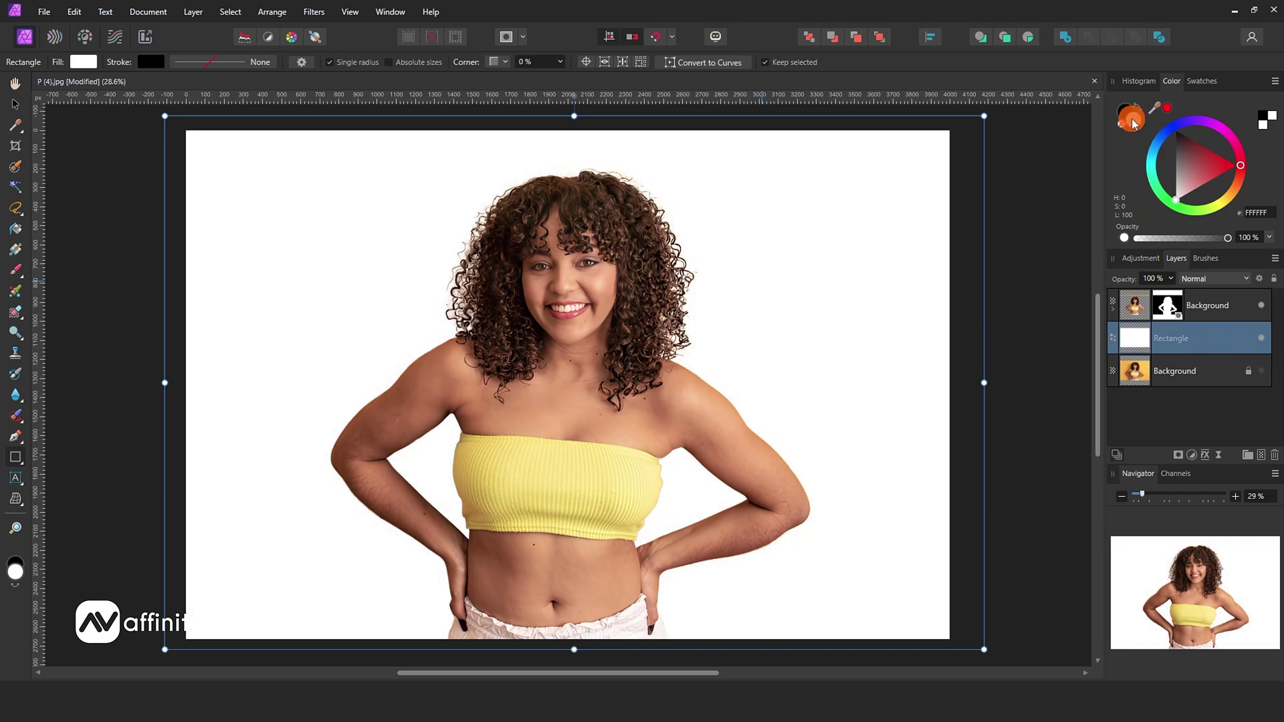
{"action": "left_click_drag", "start_coordinate": [850, 186], "coordinate": [973, 208]}
{"action": "left_click_drag", "start_coordinate": [859, 176], "coordinate": [916, 177]}
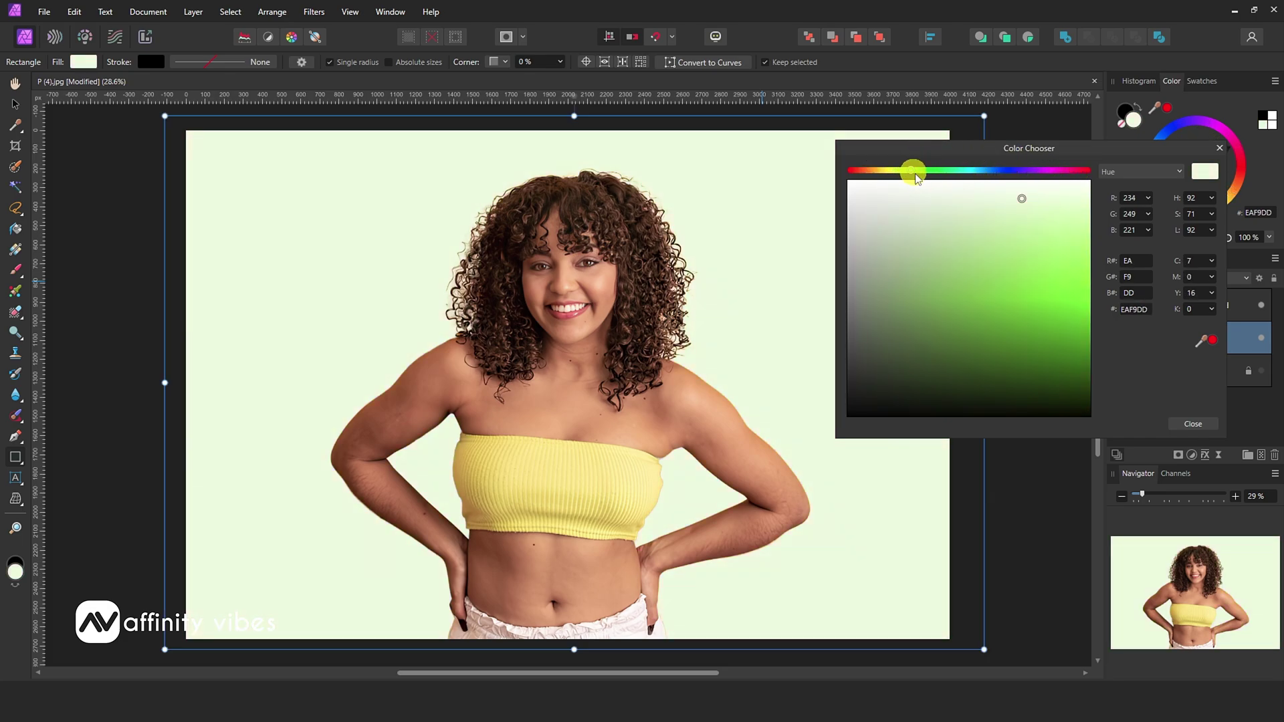
{"action": "left_click_drag", "start_coordinate": [1021, 200], "coordinate": [947, 211]}
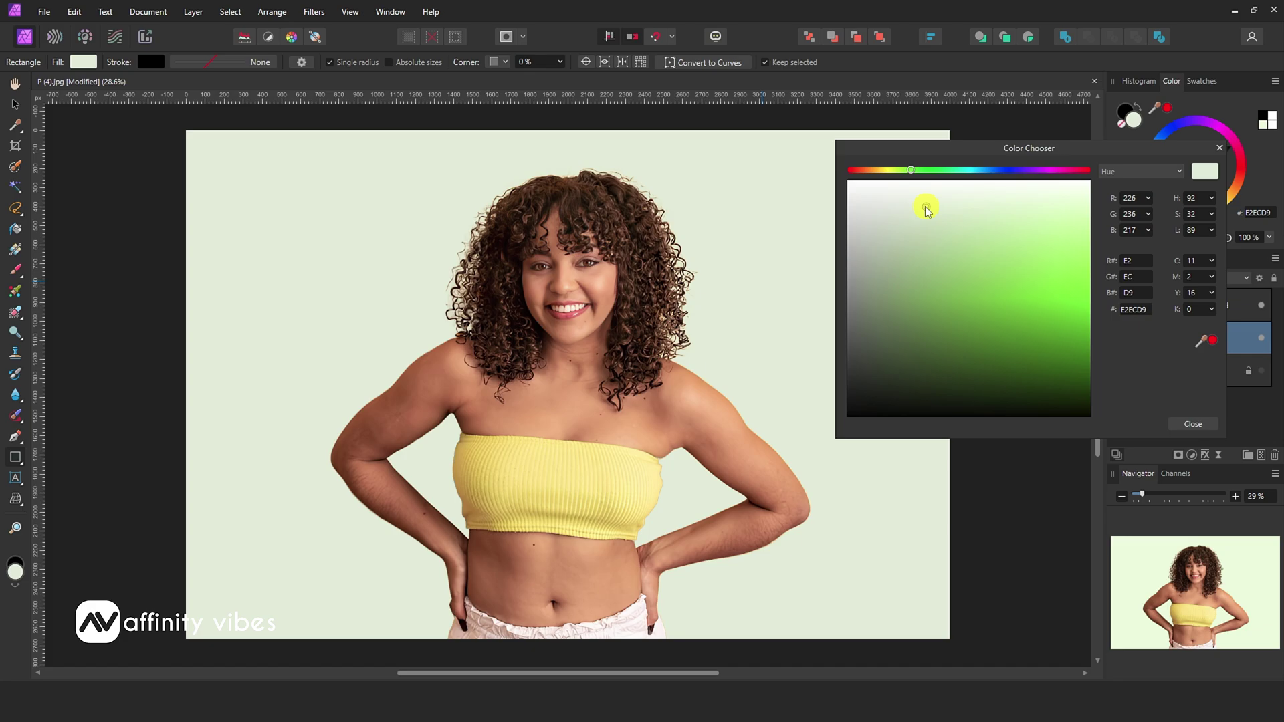
{"action": "left_click_drag", "start_coordinate": [910, 170], "coordinate": [994, 175]}
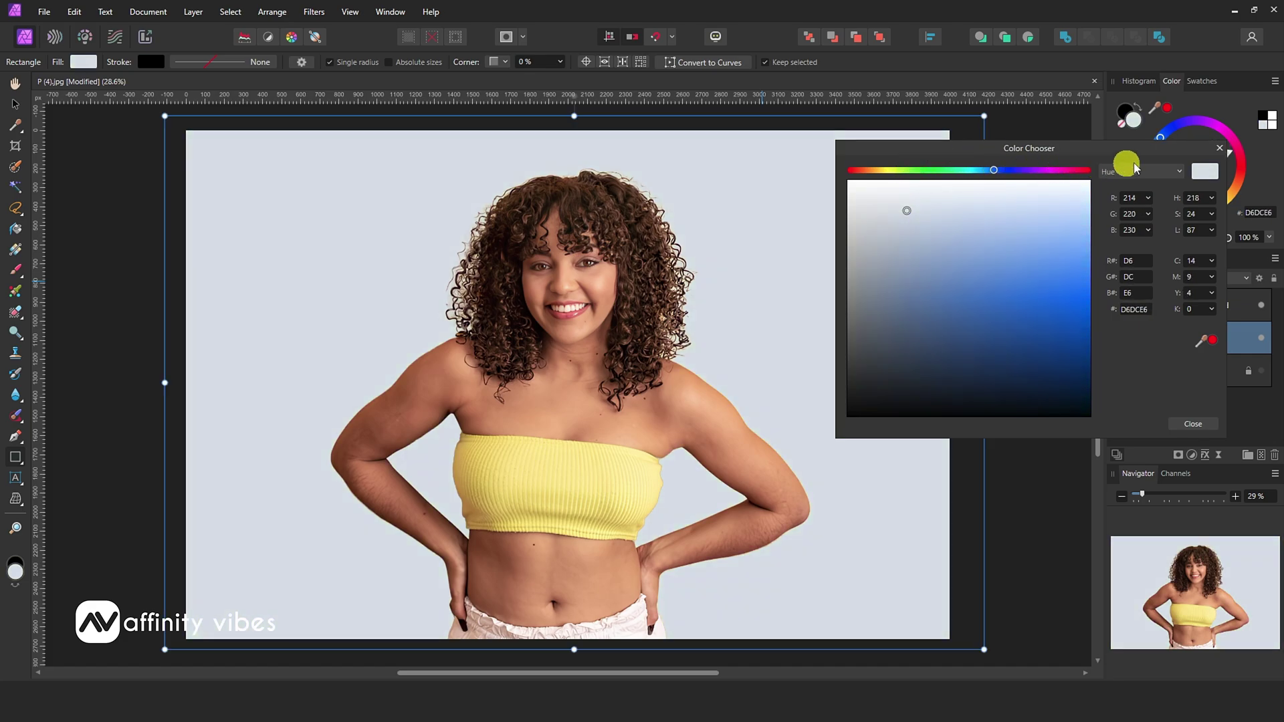
{"action": "left_click", "coordinate": [1219, 151]}
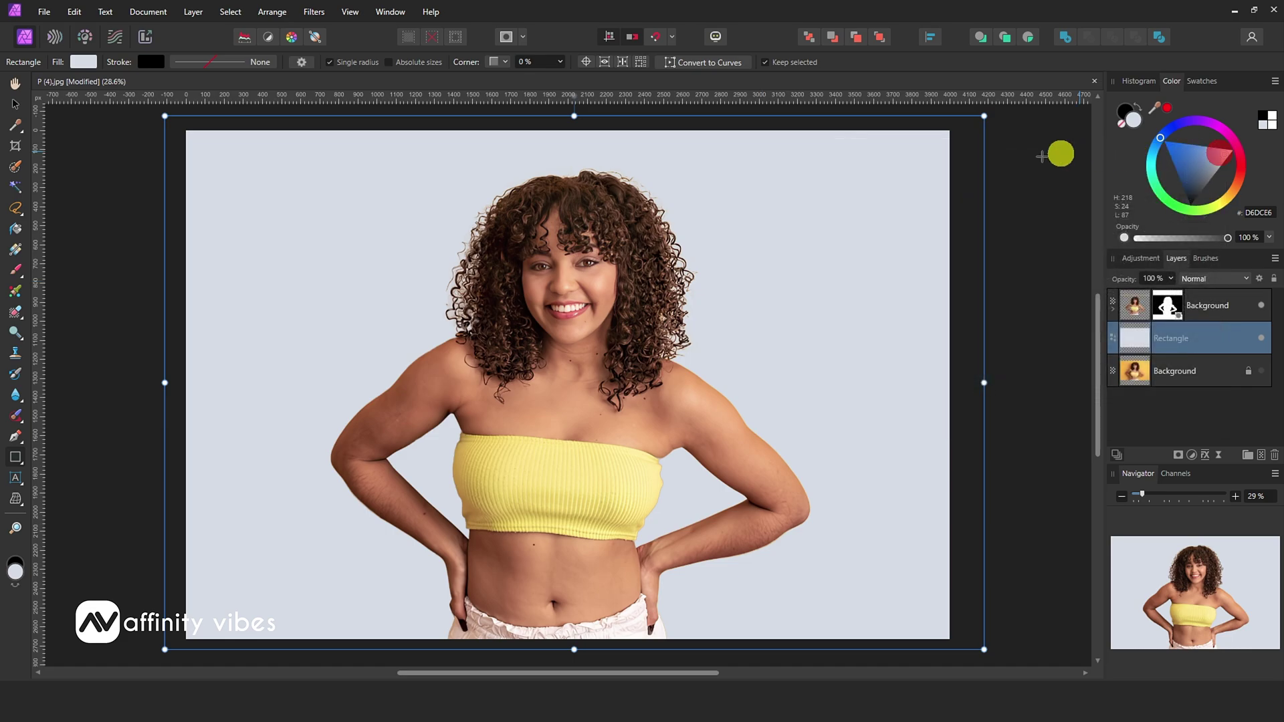
Delete the Rectangle layer and place the pyramid photo onto the canvas.
{"action": "key", "text": "Delete"}
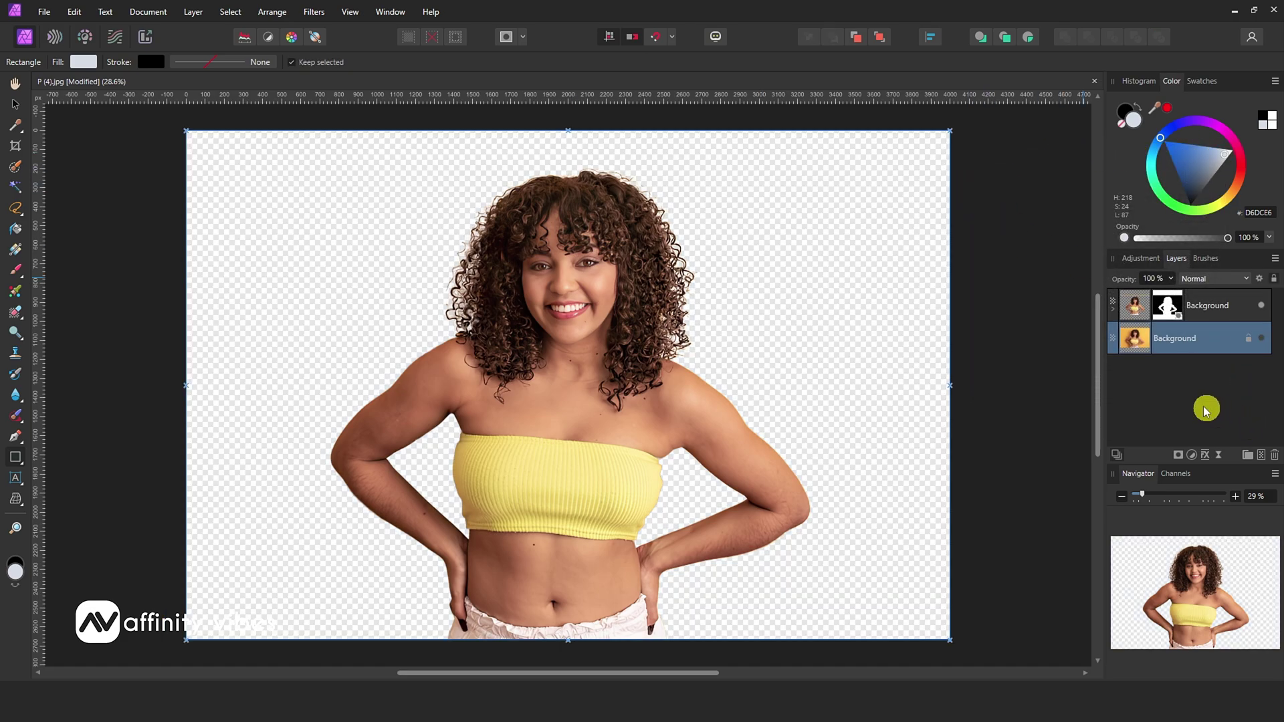
{"action": "key", "text": "ctrl+minus"}
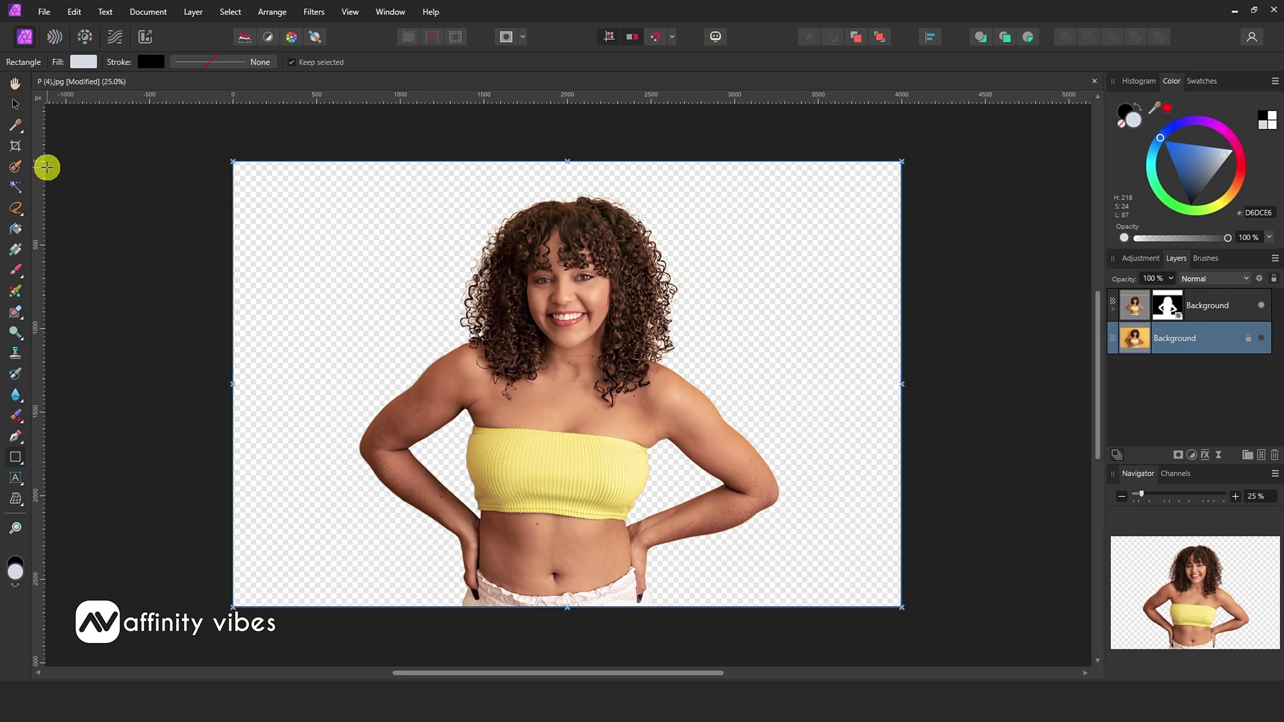
{"action": "left_click", "coordinate": [42, 12]}
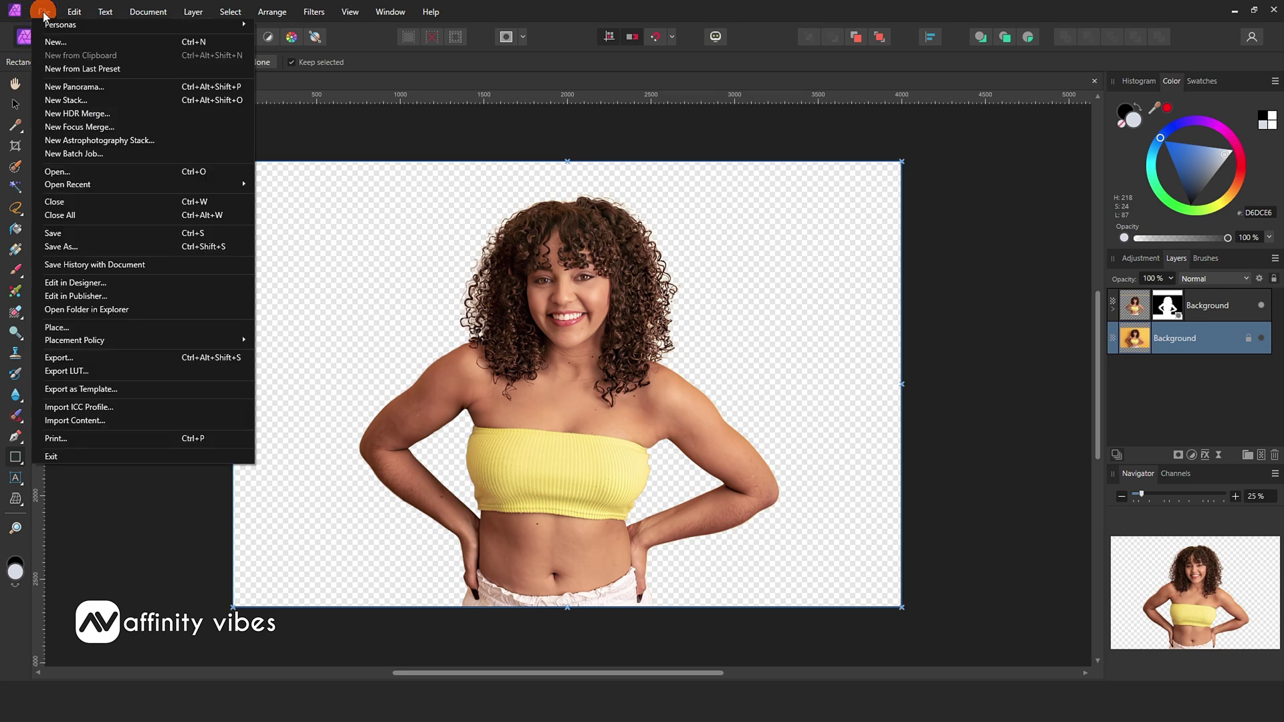
{"action": "left_click", "coordinate": [125, 329]}
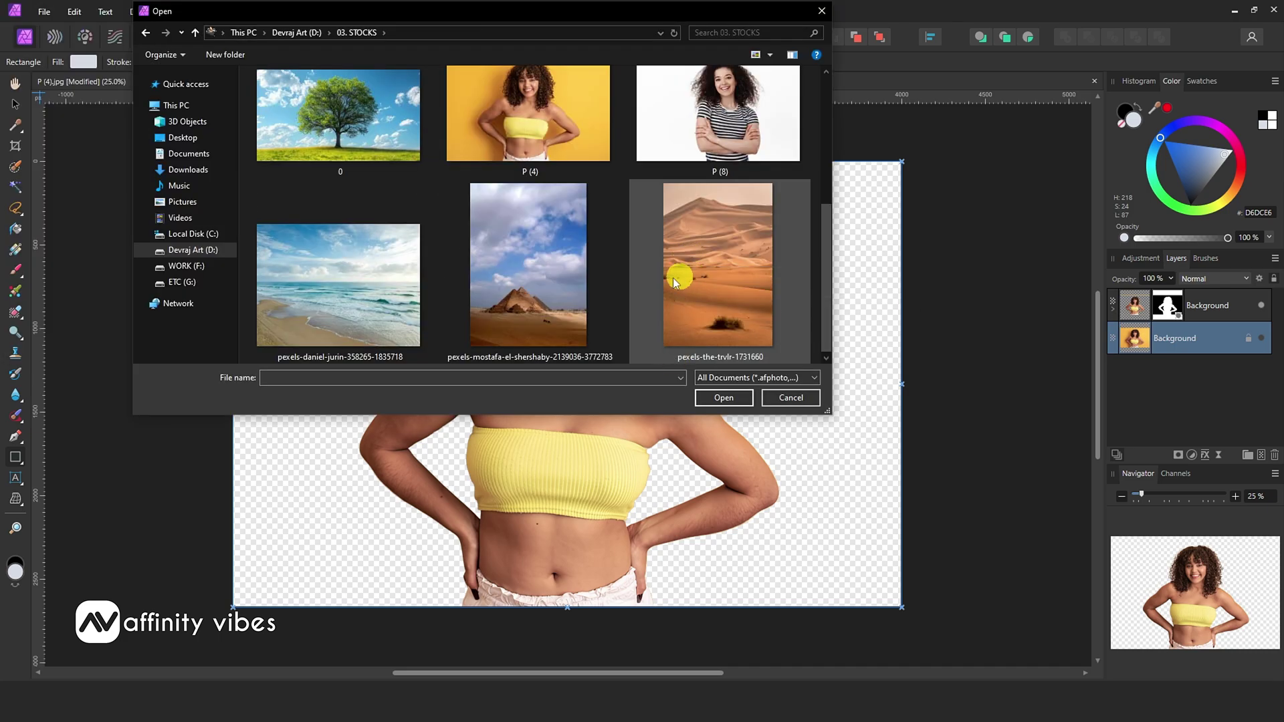
{"action": "double_click", "coordinate": [563, 279]}
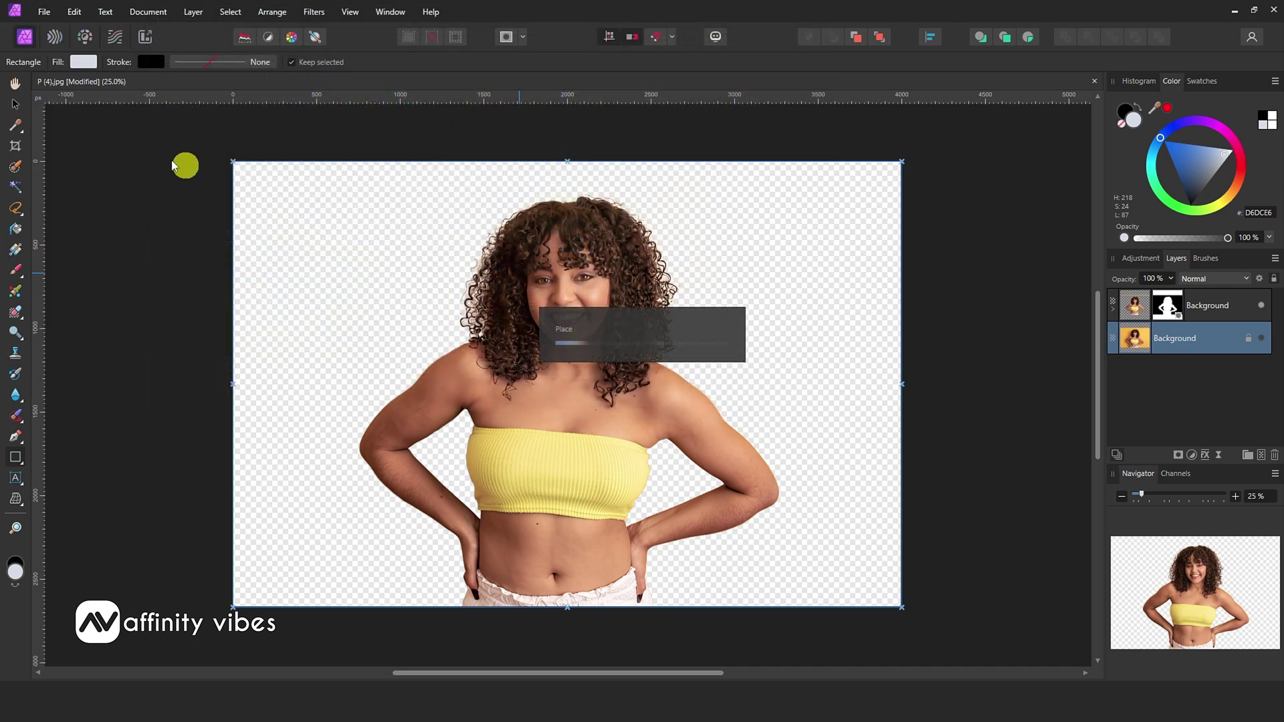
{"action": "left_click_drag", "start_coordinate": [214, 142], "coordinate": [710, 494]}
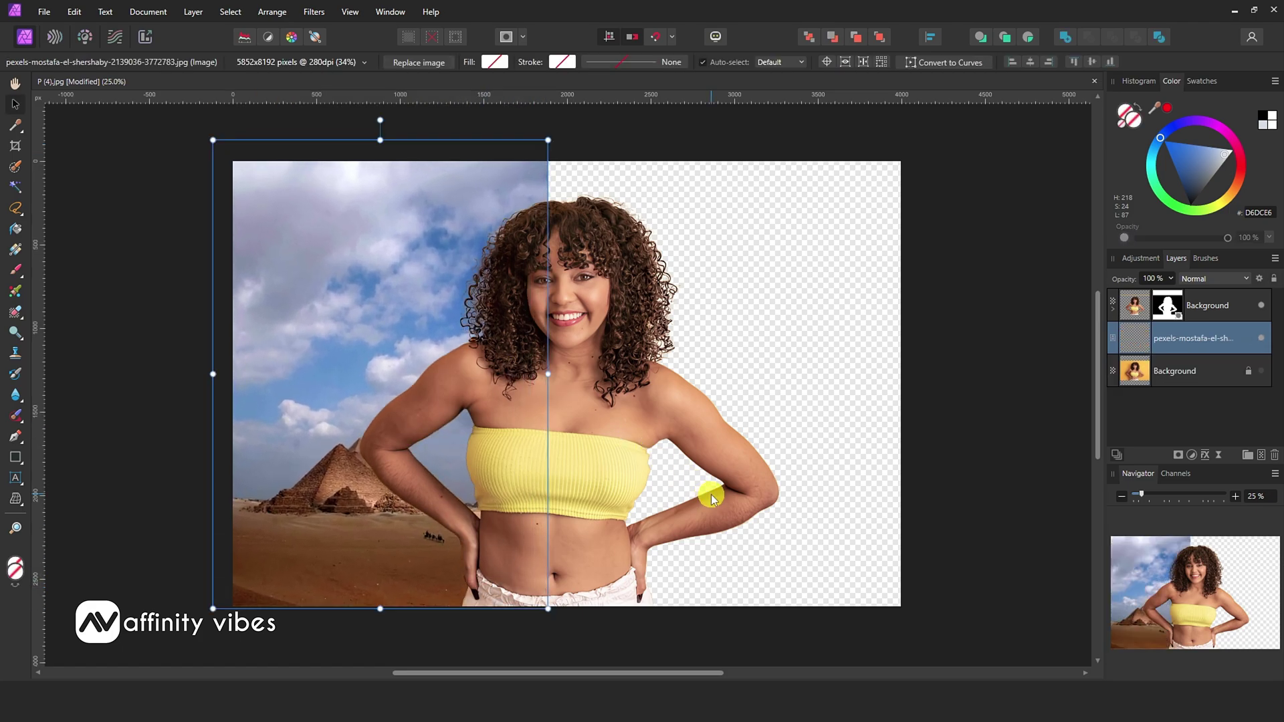
Enlarge and reposition the pyramid image so it covers the whole canvas.
{"action": "key", "text": "ctrl+minus"}
{"action": "key", "text": "ctrl+minus"}
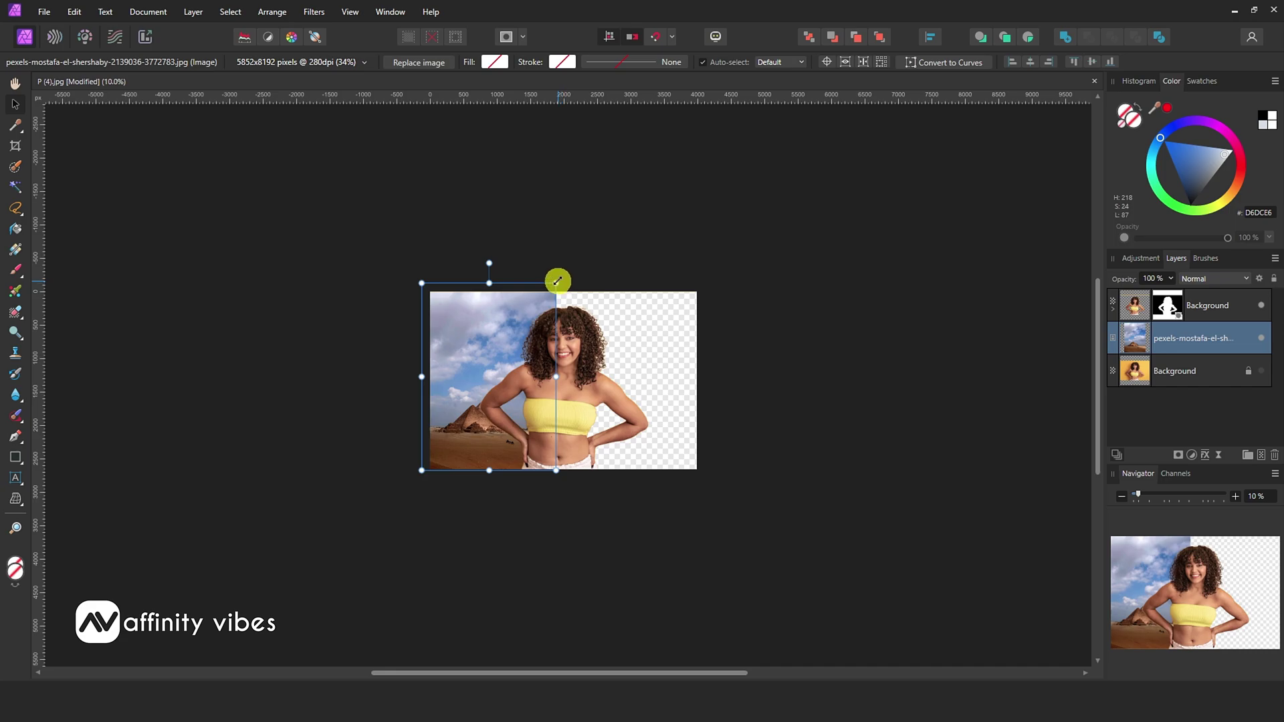
{"action": "left_click_drag", "start_coordinate": [558, 280], "coordinate": [845, 183]}
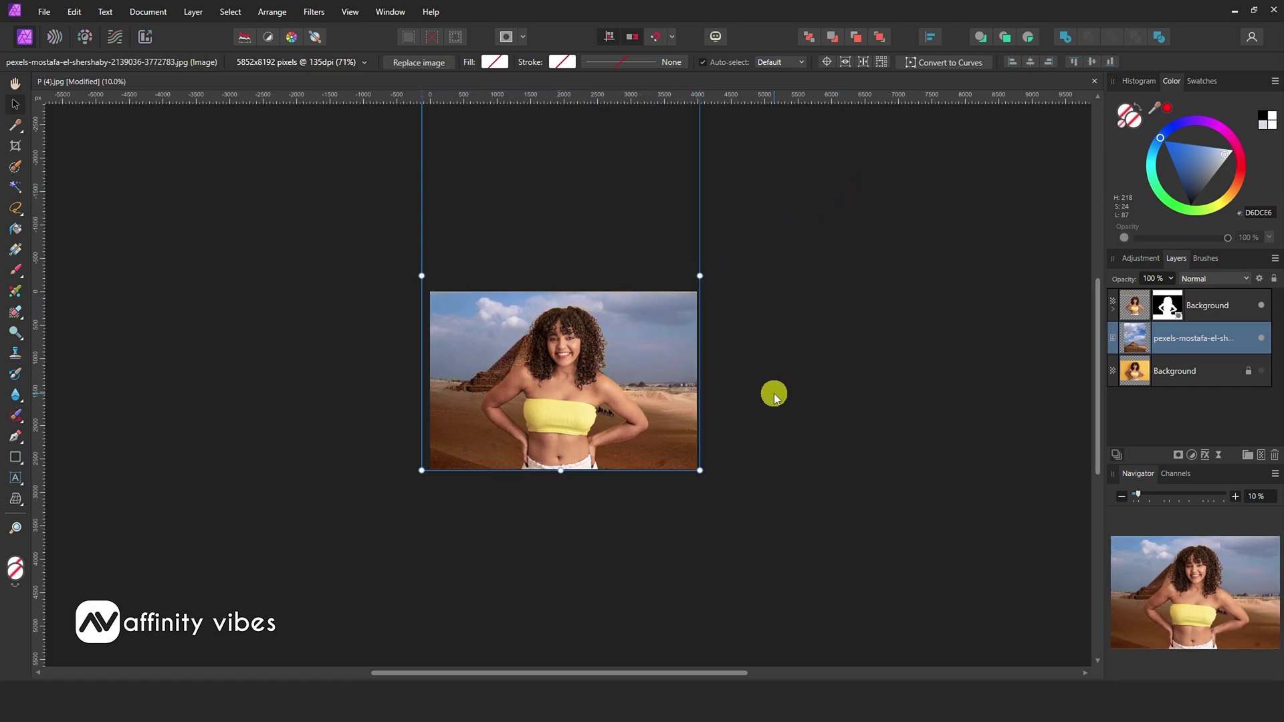
{"action": "key", "text": "Down"}
{"action": "key", "text": "Down"}
{"action": "key", "text": "Down"}
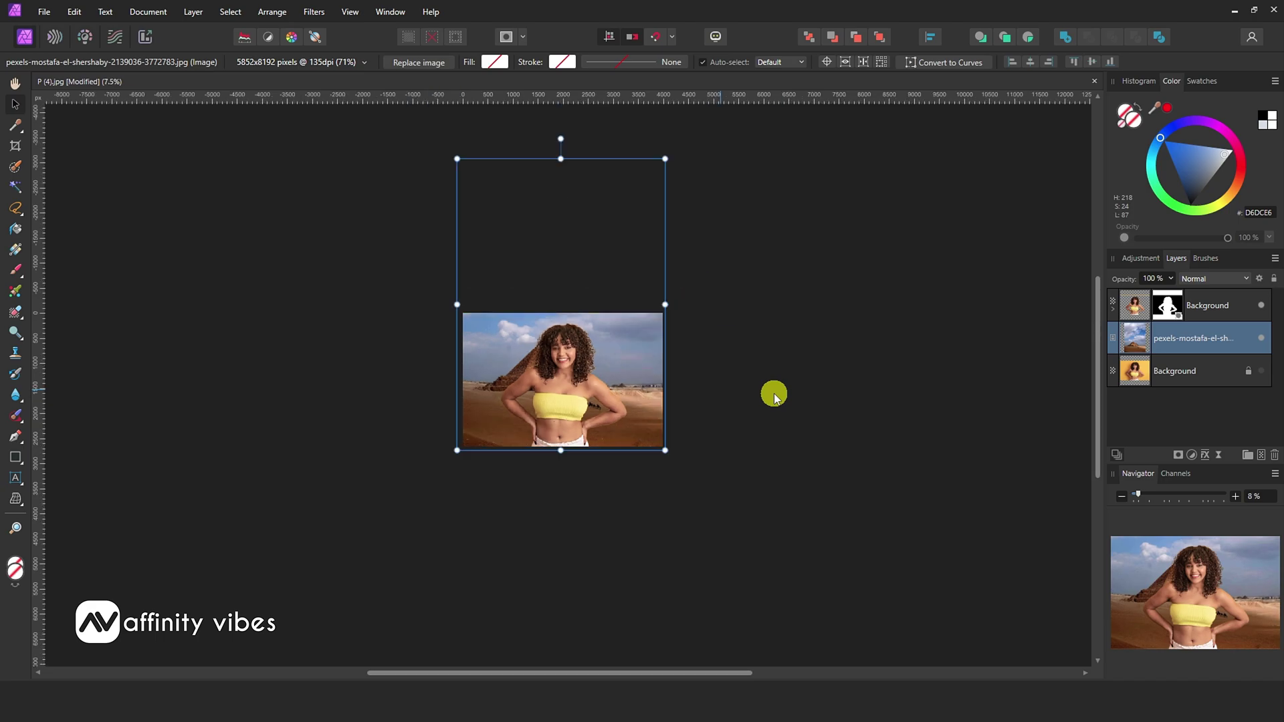
{"action": "key", "text": "ctrl+0"}
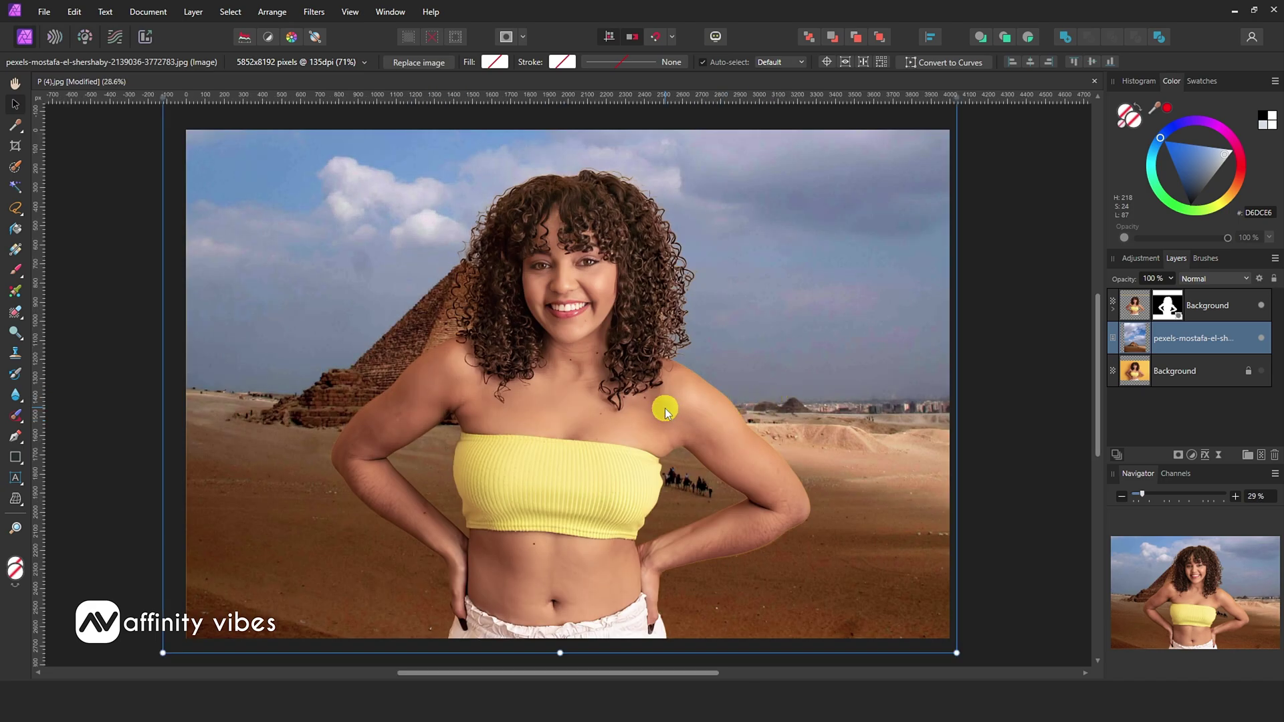
{"action": "mouse_move", "coordinate": [771, 367]}
{"action": "left_mouse_down"}
{"action": "mouse_move", "coordinate": [748, 363]}
{"action": "mouse_move", "coordinate": [782, 361]}
{"action": "mouse_move", "coordinate": [785, 395]}
{"action": "mouse_move", "coordinate": [772, 404]}
{"action": "mouse_move", "coordinate": [783, 390]}
{"action": "left_mouse_up"}
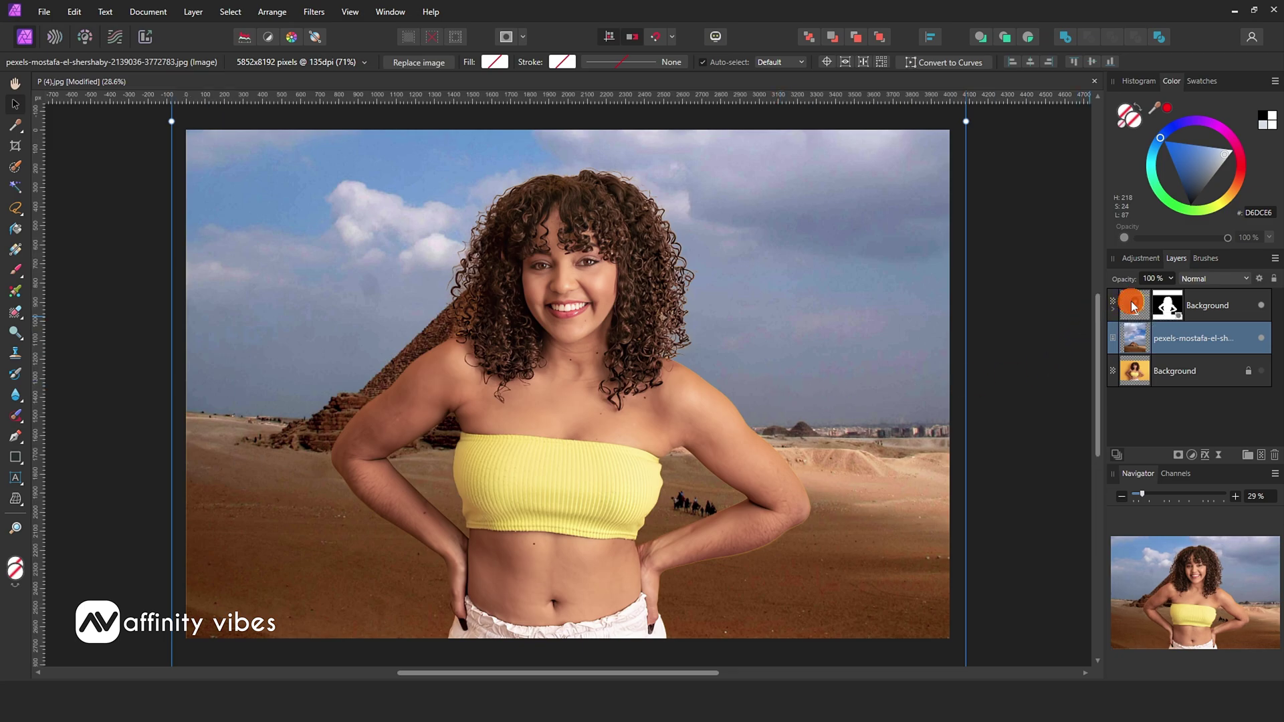
Move the woman's masked cutout layer to the right so the pyramids show.
{"action": "left_click", "coordinate": [1116, 308]}
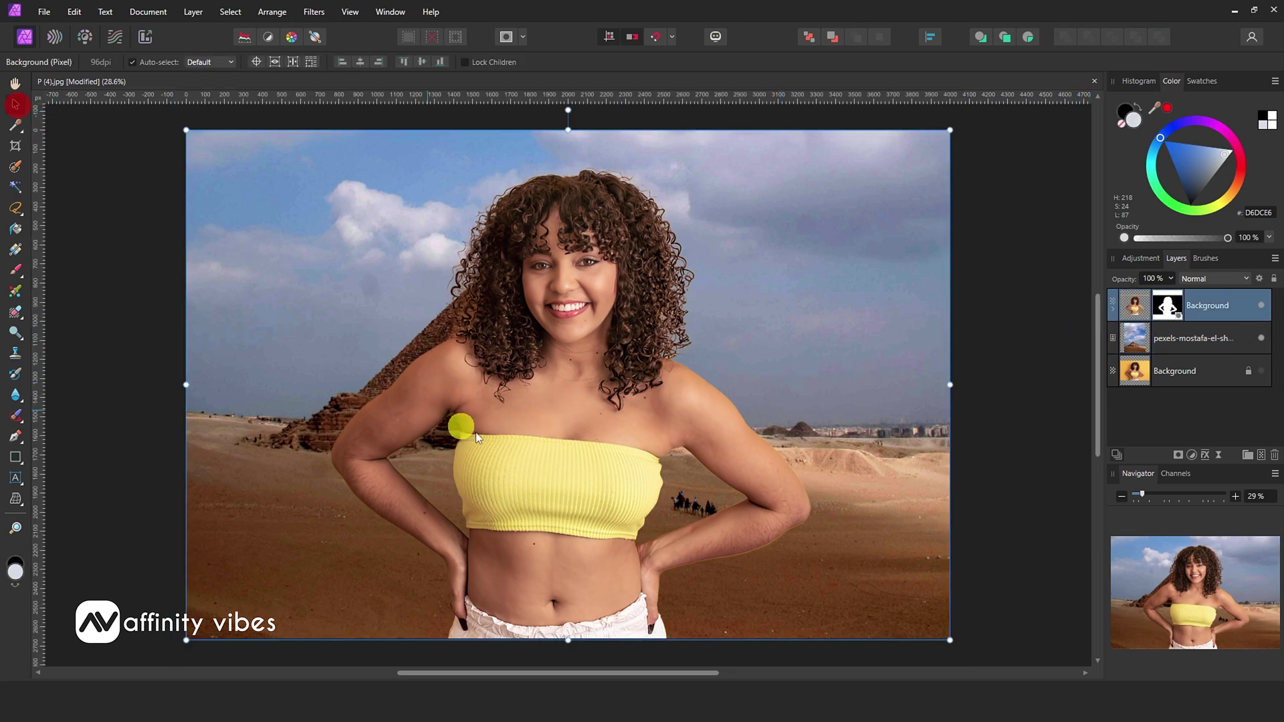
{"action": "left_click_drag", "start_coordinate": [512, 442], "coordinate": [645, 442]}
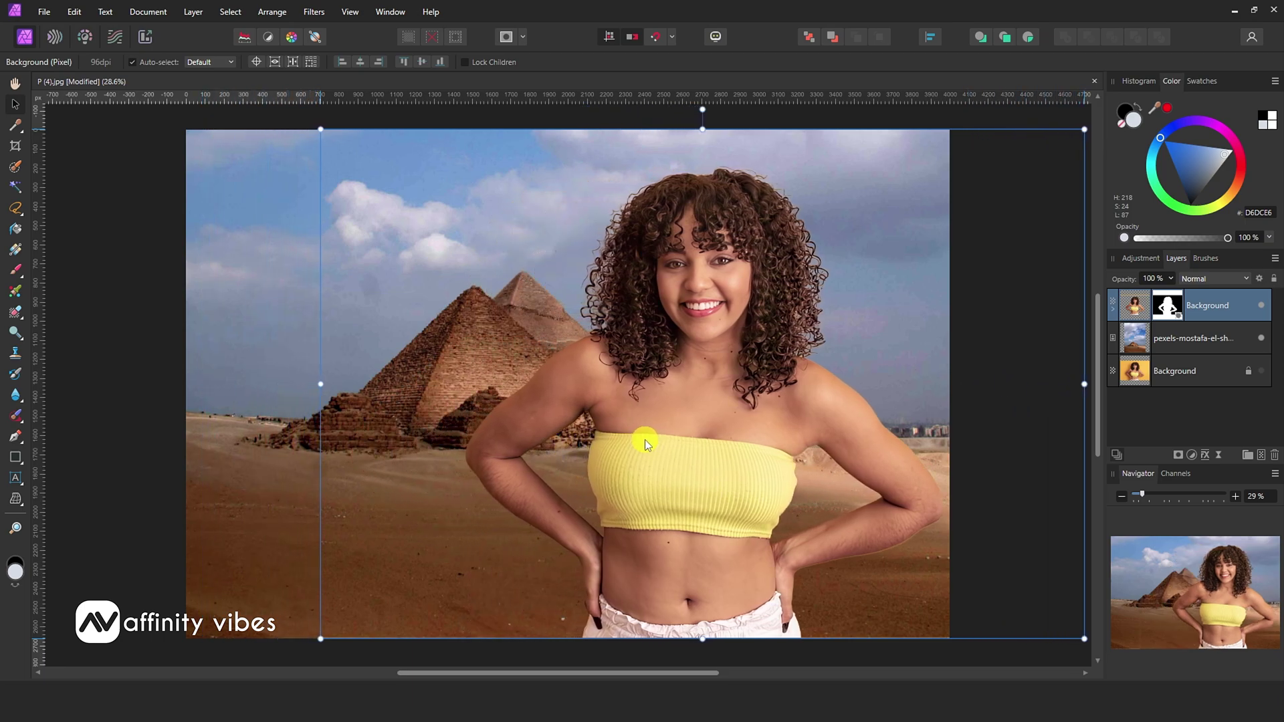
{"action": "left_click", "coordinate": [87, 274]}
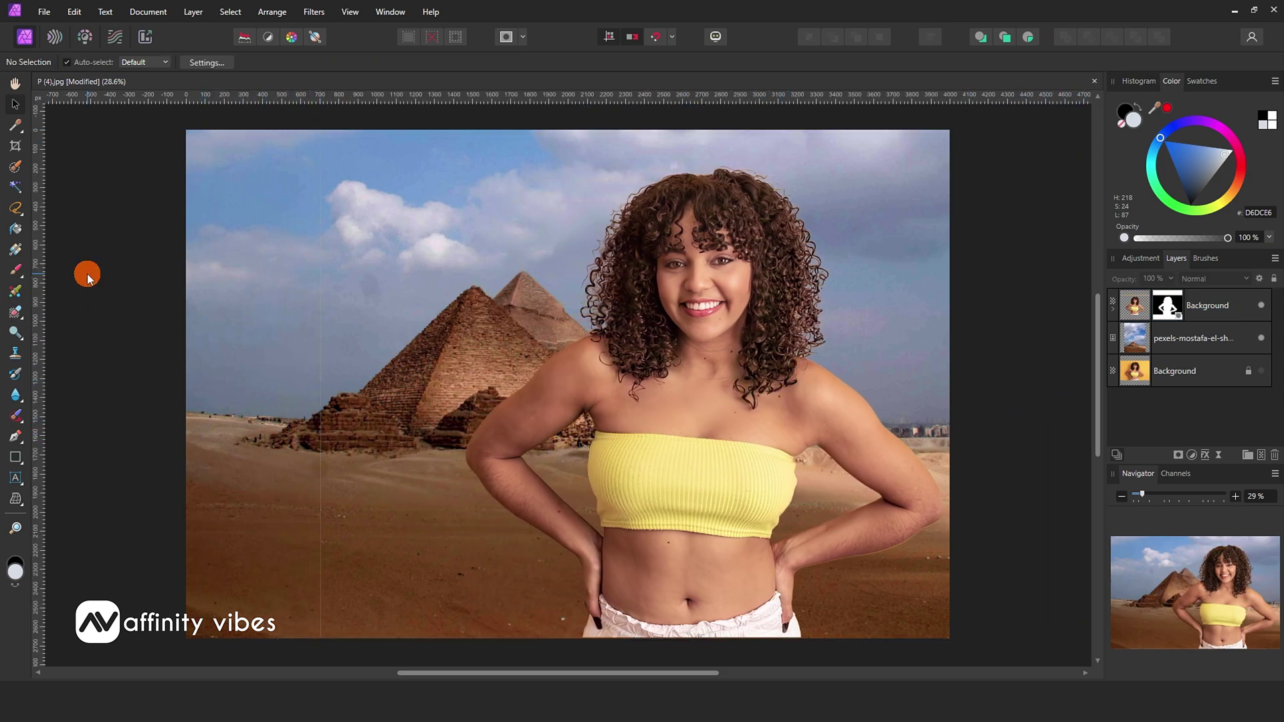
{"action": "key", "text": "h"}
{"action": "left_click", "coordinate": [1203, 305]}
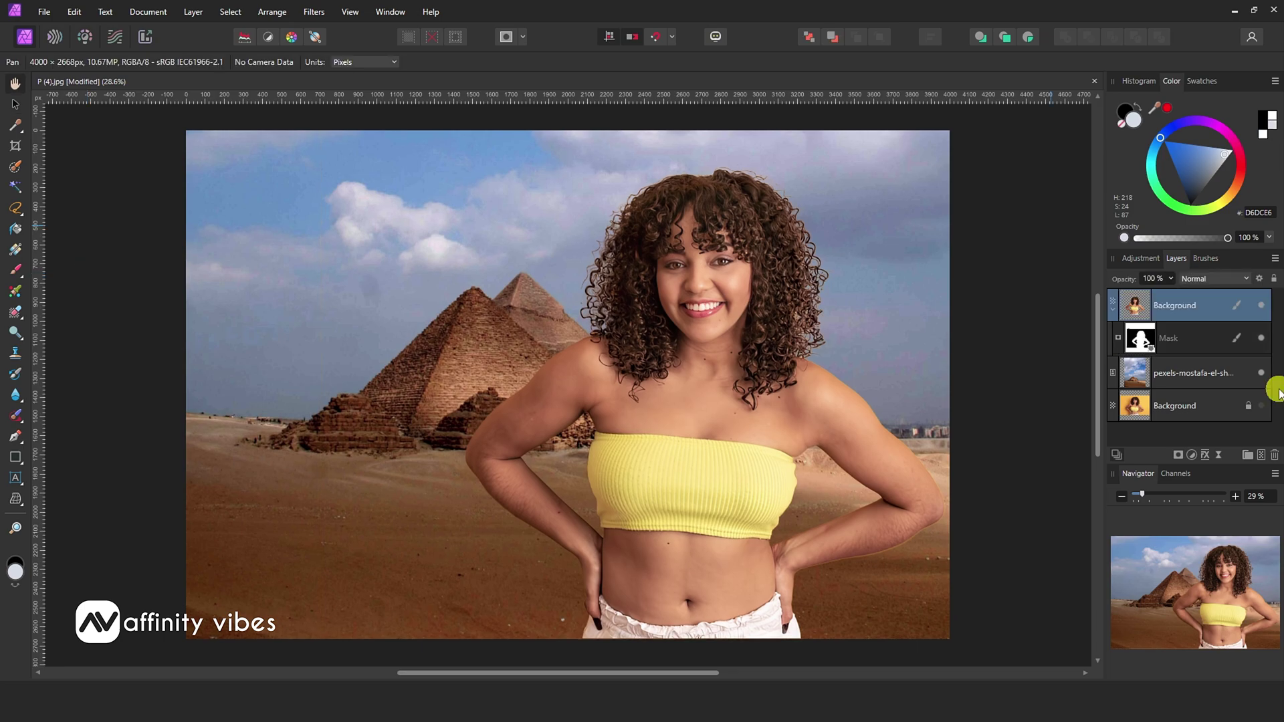
Add an HSL adjustment layer from the Layers panel's Adjustments list.
{"action": "left_click", "coordinate": [1191, 455]}
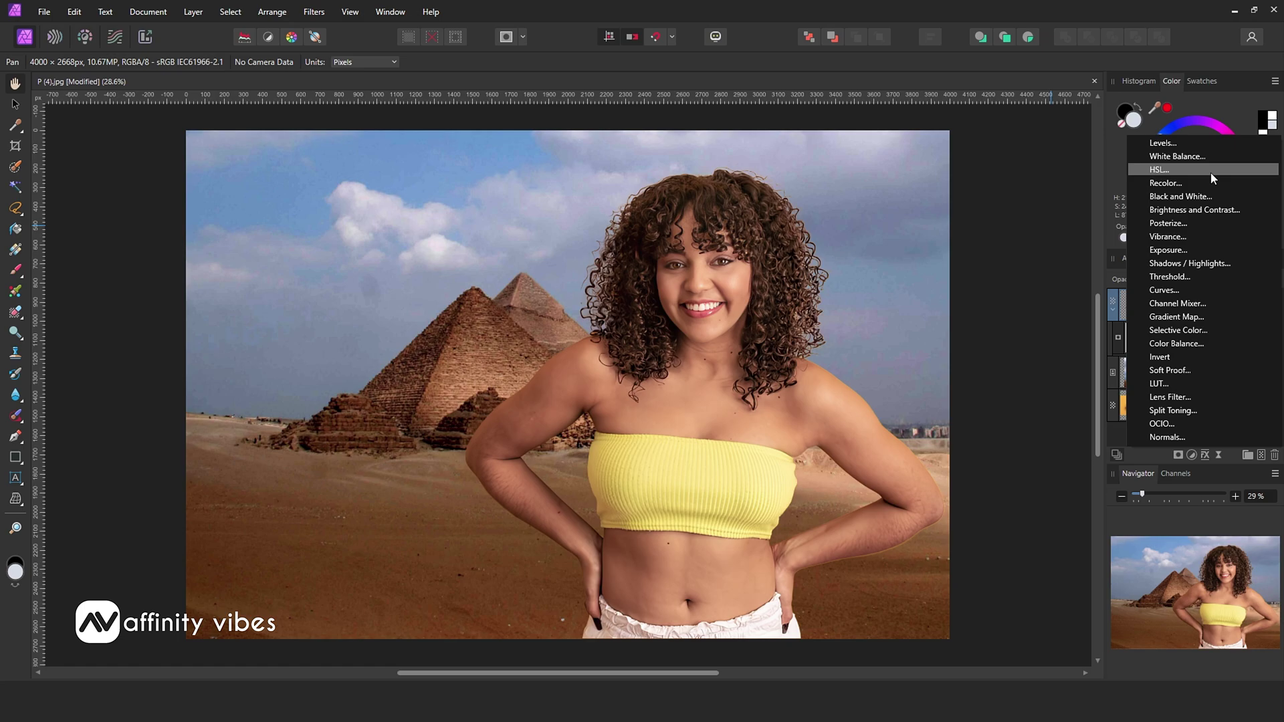
{"action": "left_click", "coordinate": [1210, 172]}
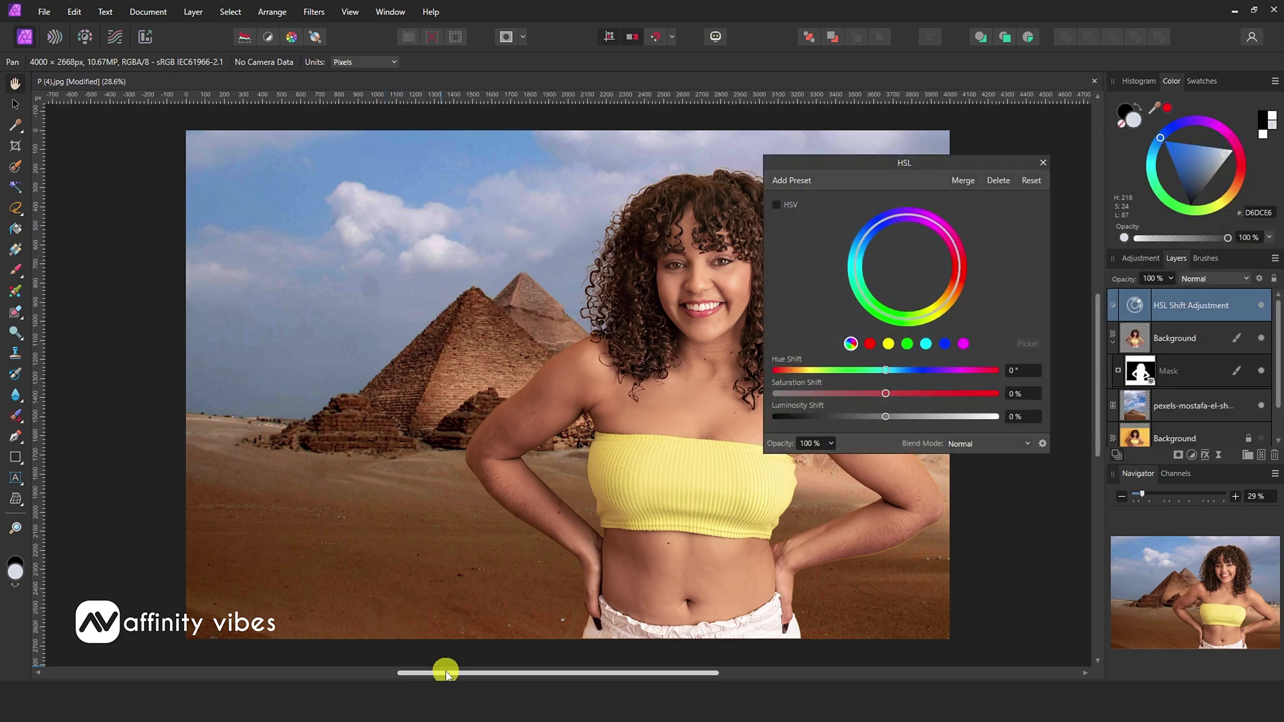
{"action": "left_click_drag", "start_coordinate": [447, 674], "coordinate": [492, 671]}
{"action": "left_click_drag", "start_coordinate": [892, 180], "coordinate": [271, 159]}
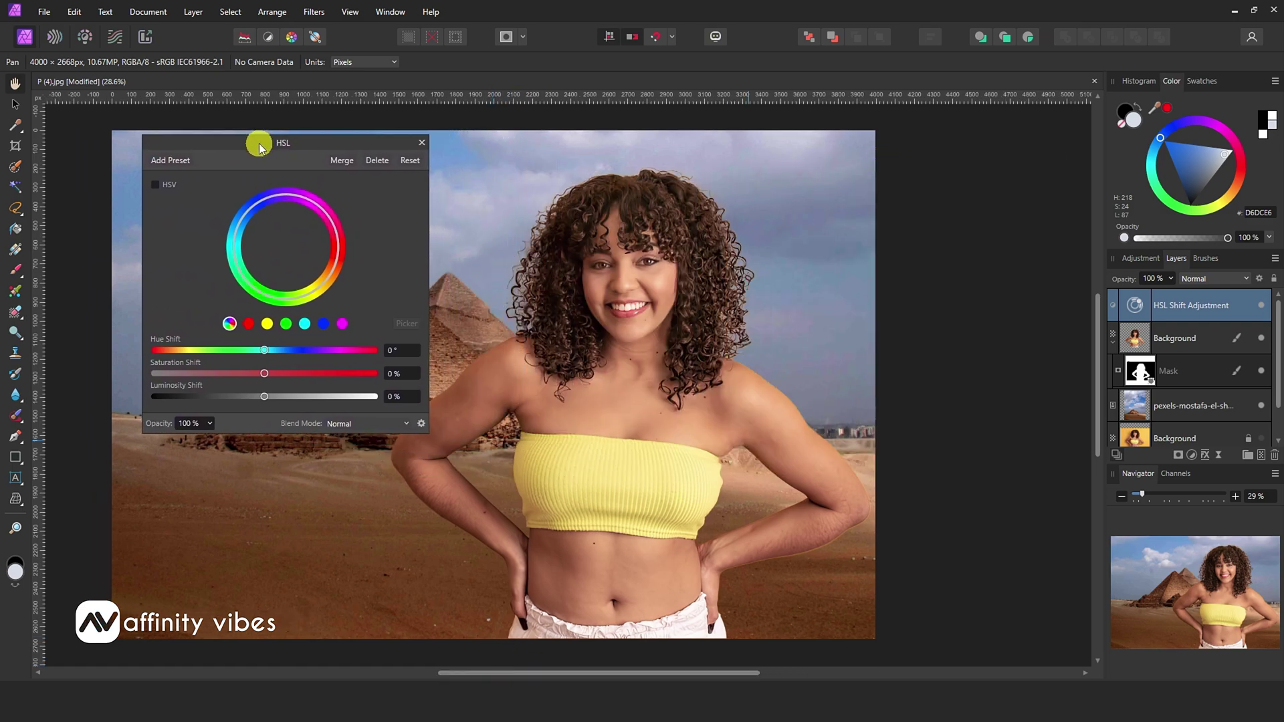
{"action": "mouse_move", "coordinate": [445, 674]}
{"action": "left_mouse_down"}
{"action": "mouse_move", "coordinate": [459, 670]}
{"action": "mouse_move", "coordinate": [430, 671]}
{"action": "left_mouse_up"}
{"action": "left_click_drag", "start_coordinate": [264, 374], "coordinate": [265, 377]}
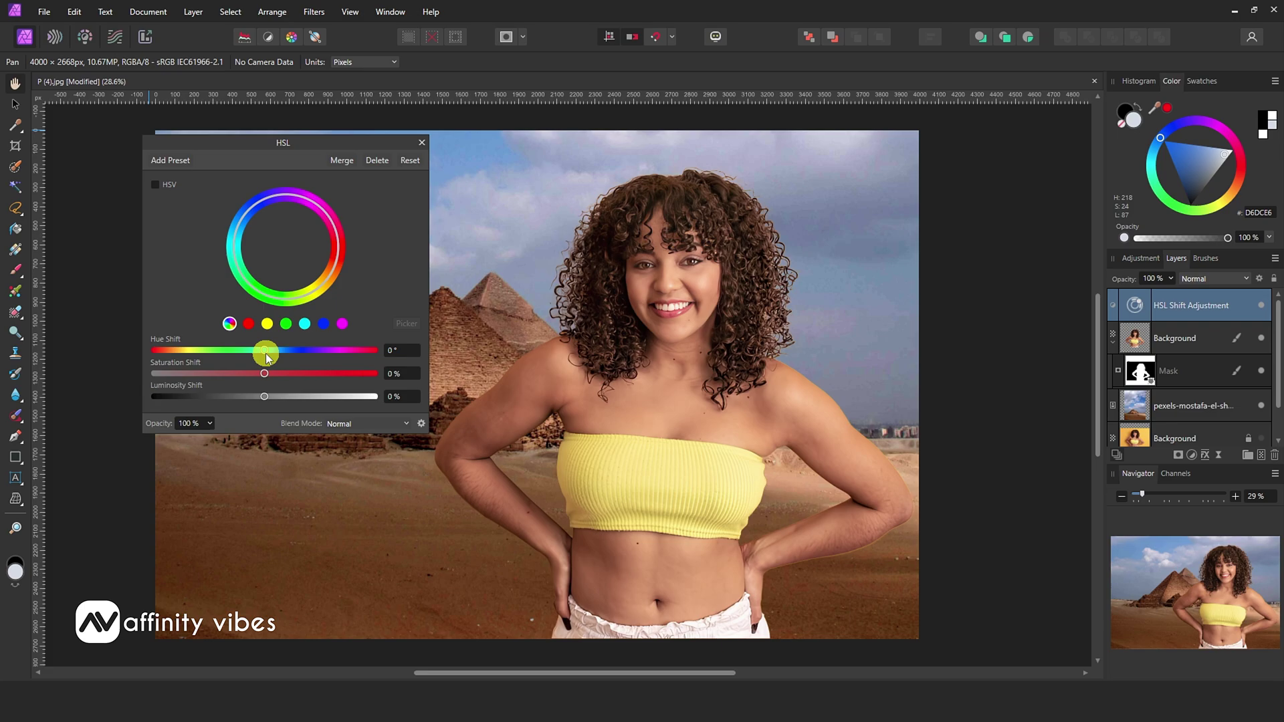
Set Hue Shift to 10.4° and Saturation Shift to 2% for a redder tone.
{"action": "left_click_drag", "start_coordinate": [266, 352], "coordinate": [266, 348]}
{"action": "left_click", "coordinate": [265, 374]}
{"action": "left_click_drag", "start_coordinate": [266, 380], "coordinate": [278, 379]}
{"action": "left_click", "coordinate": [423, 143]}
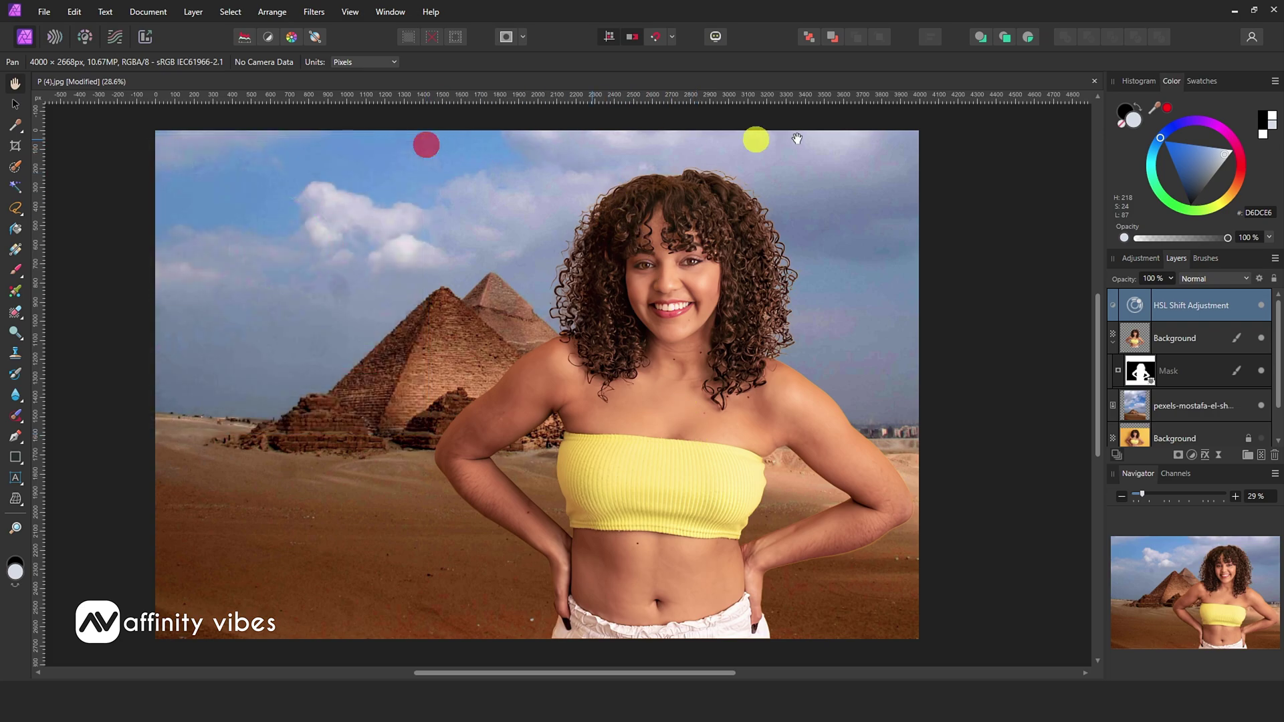
Open the cutout layer's effects and try a 10.5 px Outer Shadow, then turn it off.
{"action": "left_click", "coordinate": [1137, 338]}
{"action": "left_click", "coordinate": [1204, 454]}
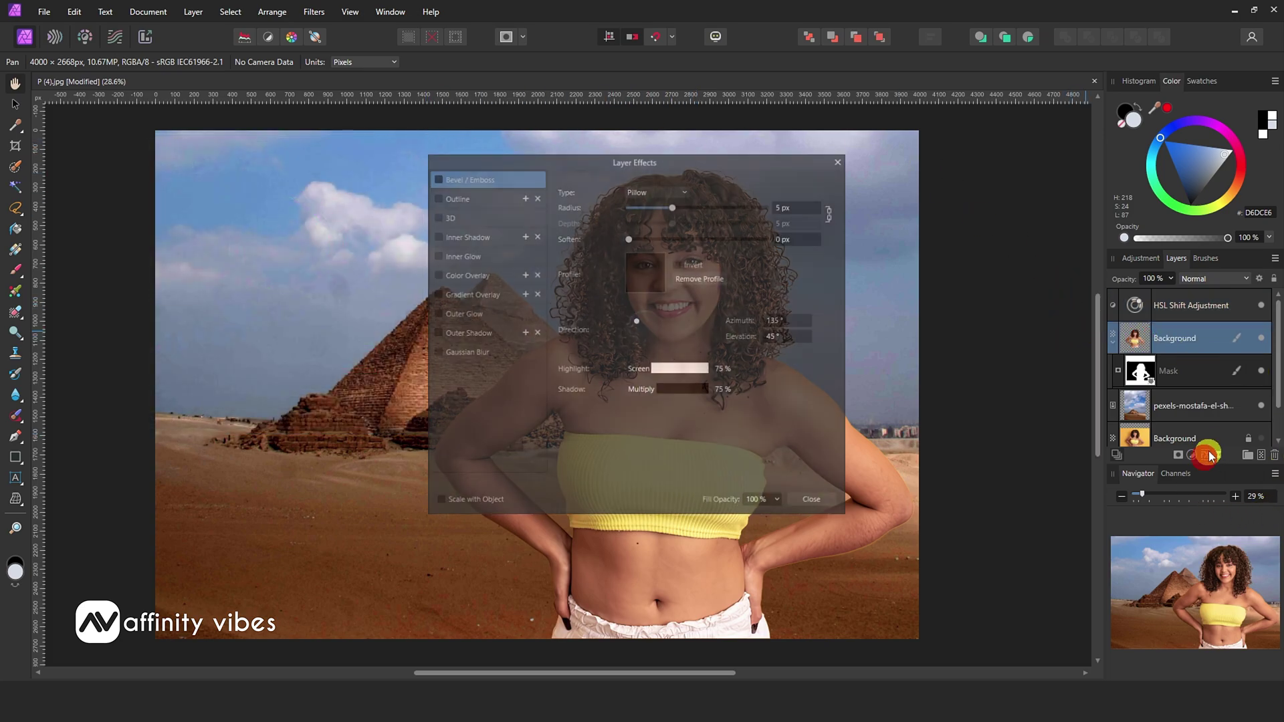
{"action": "left_click_drag", "start_coordinate": [610, 161], "coordinate": [983, 127]}
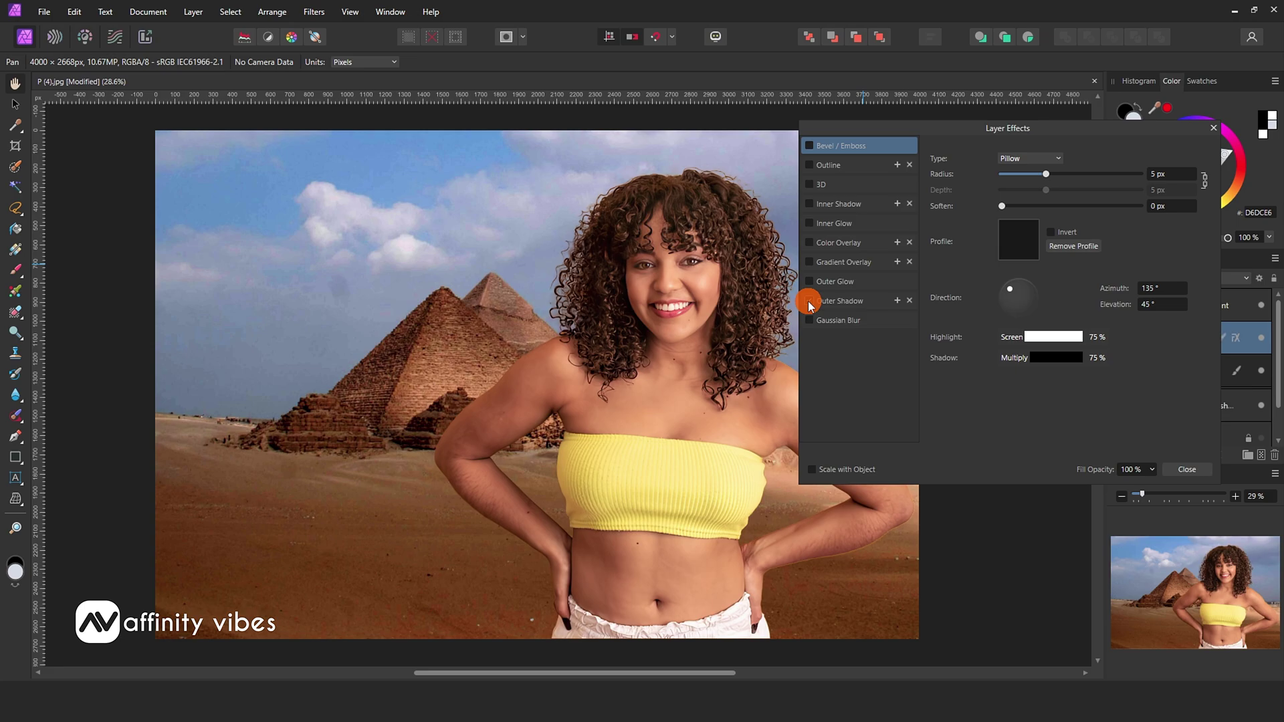
{"action": "left_click", "coordinate": [848, 302]}
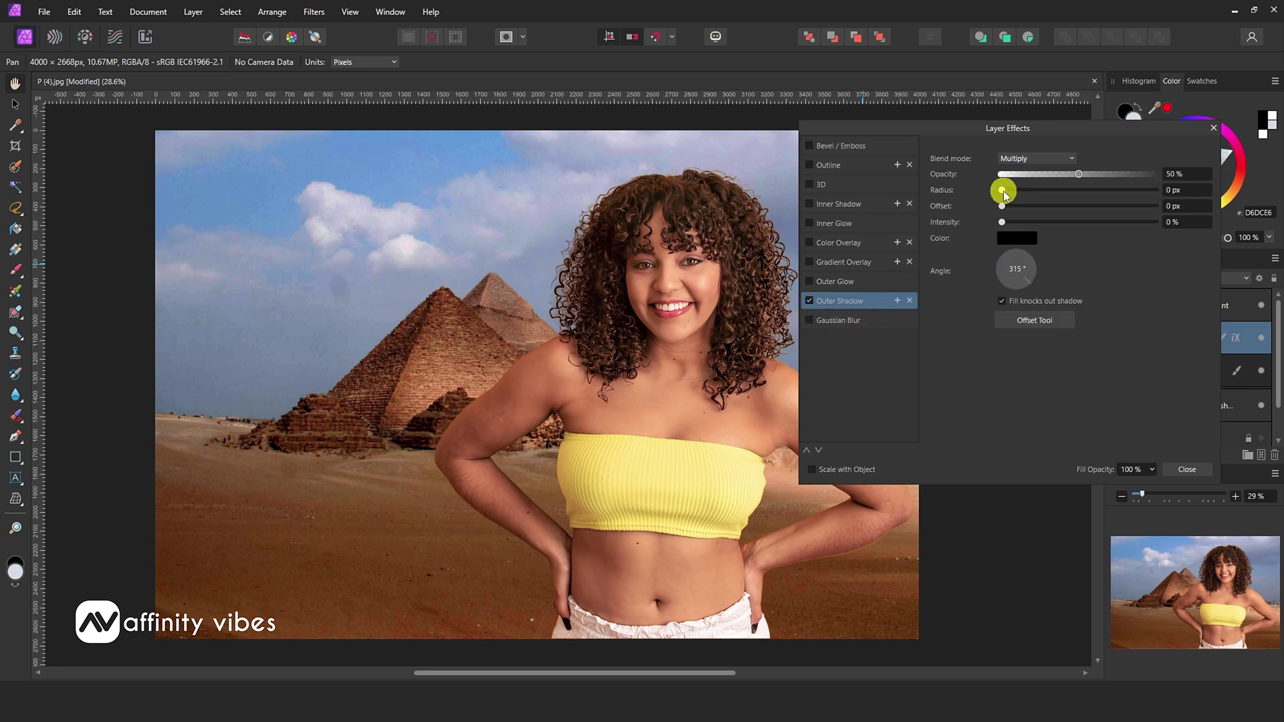
{"action": "left_click_drag", "start_coordinate": [1002, 190], "coordinate": [1051, 224]}
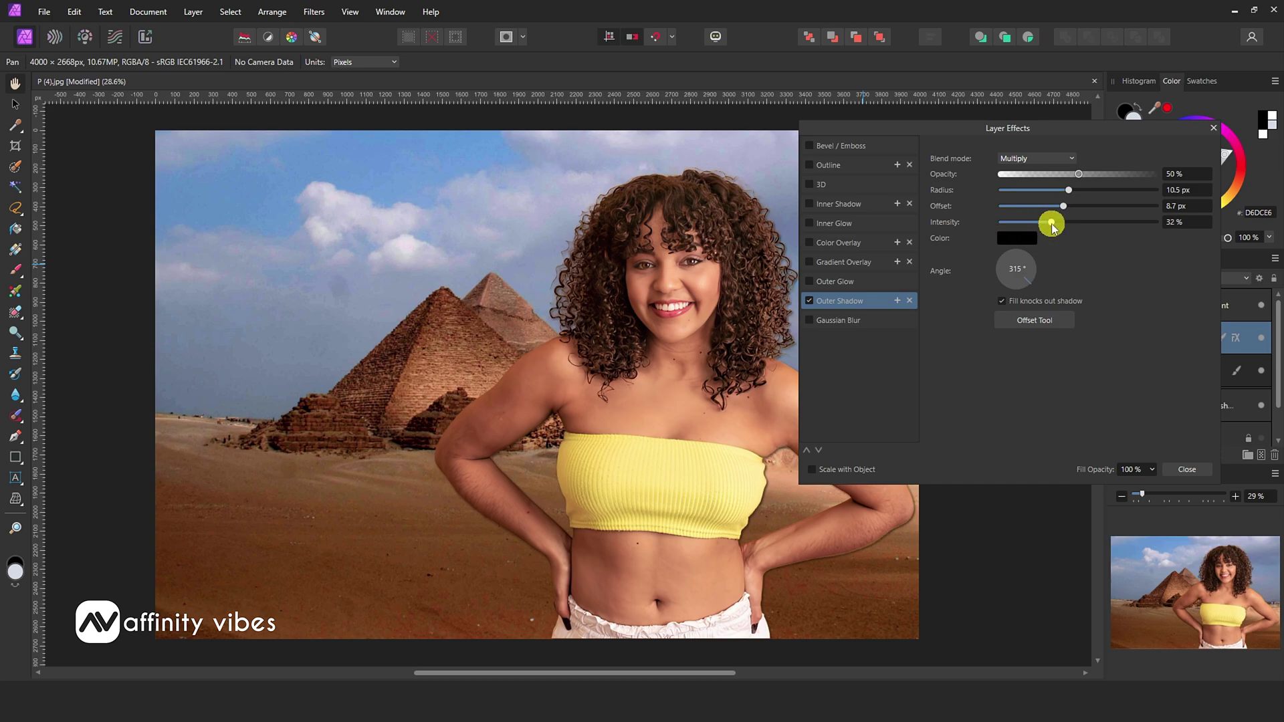
{"action": "left_click", "coordinate": [809, 300]}
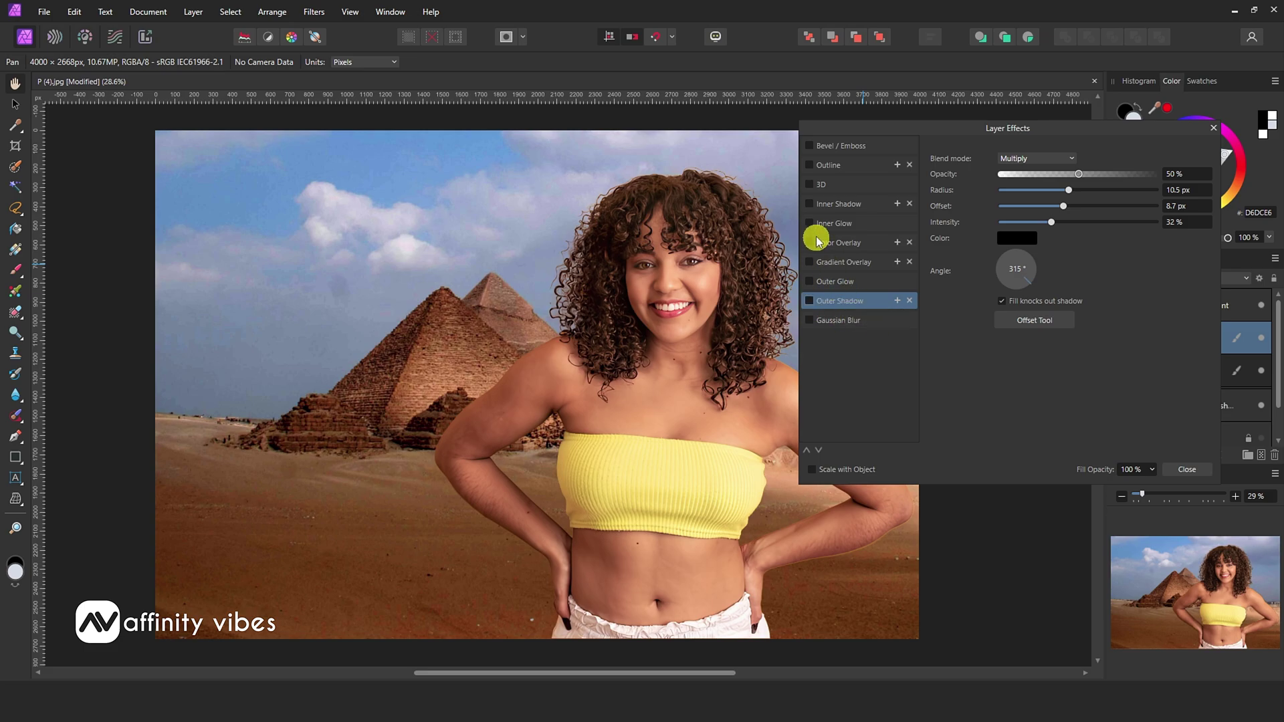
Enable an Inner Shadow on the cutout with a 5.7 px radius.
{"action": "left_click", "coordinate": [810, 203]}
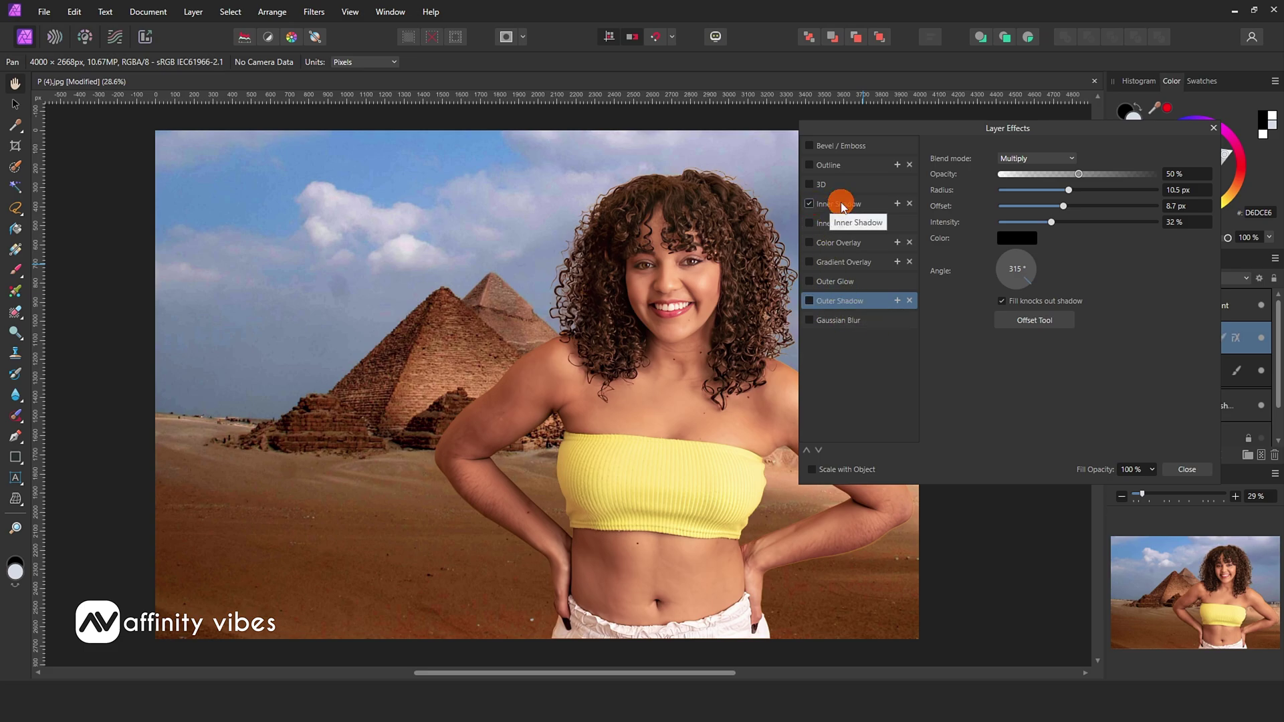
{"action": "left_click", "coordinate": [839, 203]}
{"action": "left_click_drag", "start_coordinate": [1003, 192], "coordinate": [1039, 194]}
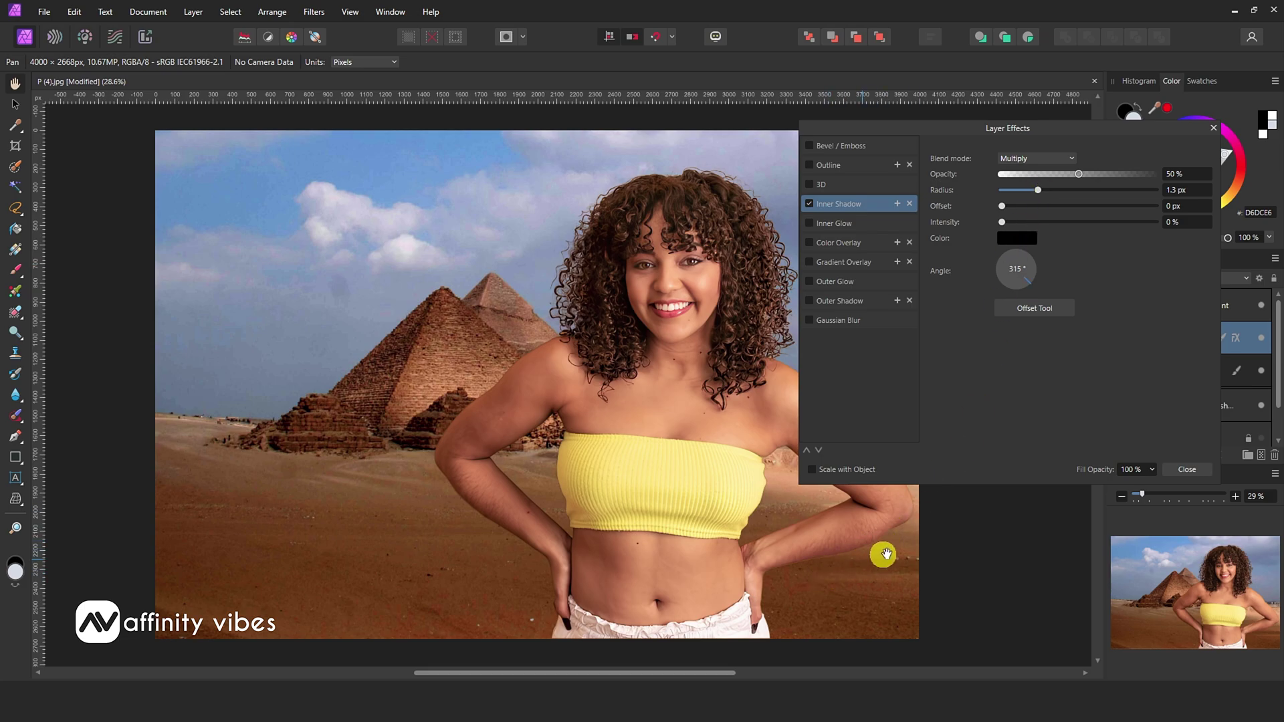
{"action": "left_click_drag", "start_coordinate": [1038, 190], "coordinate": [1021, 224]}
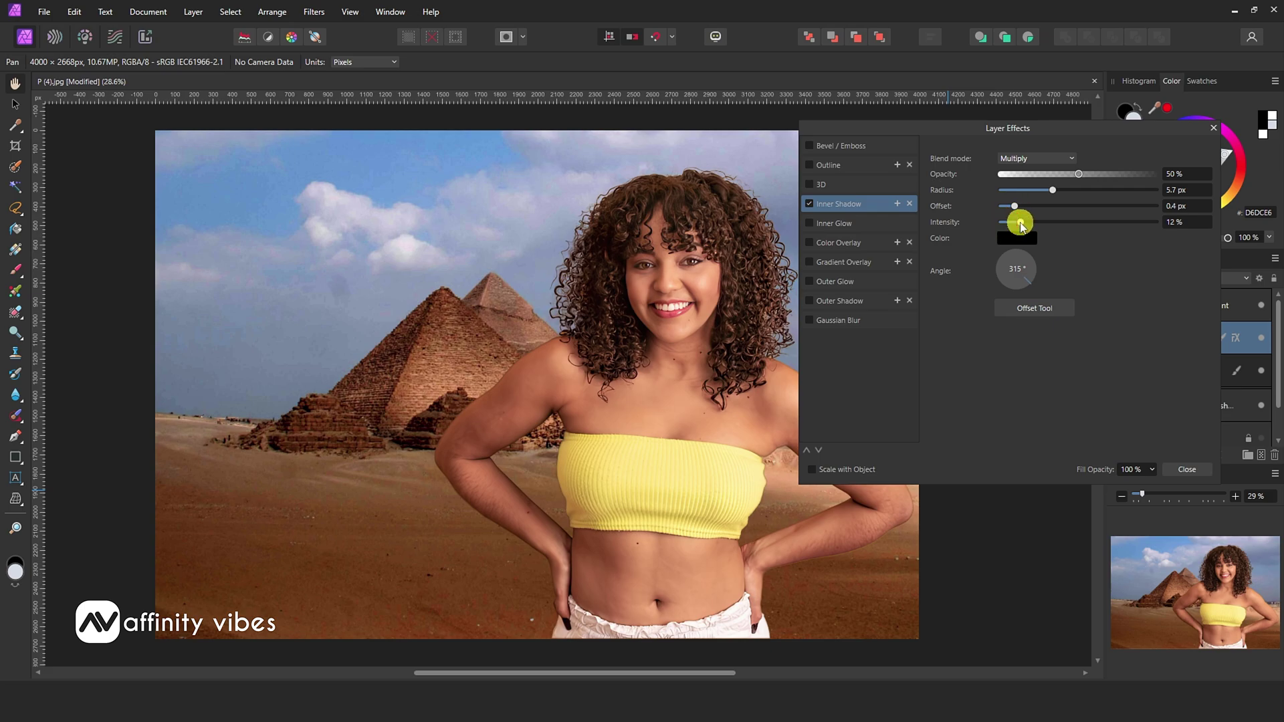
{"action": "left_click", "coordinate": [1213, 128]}
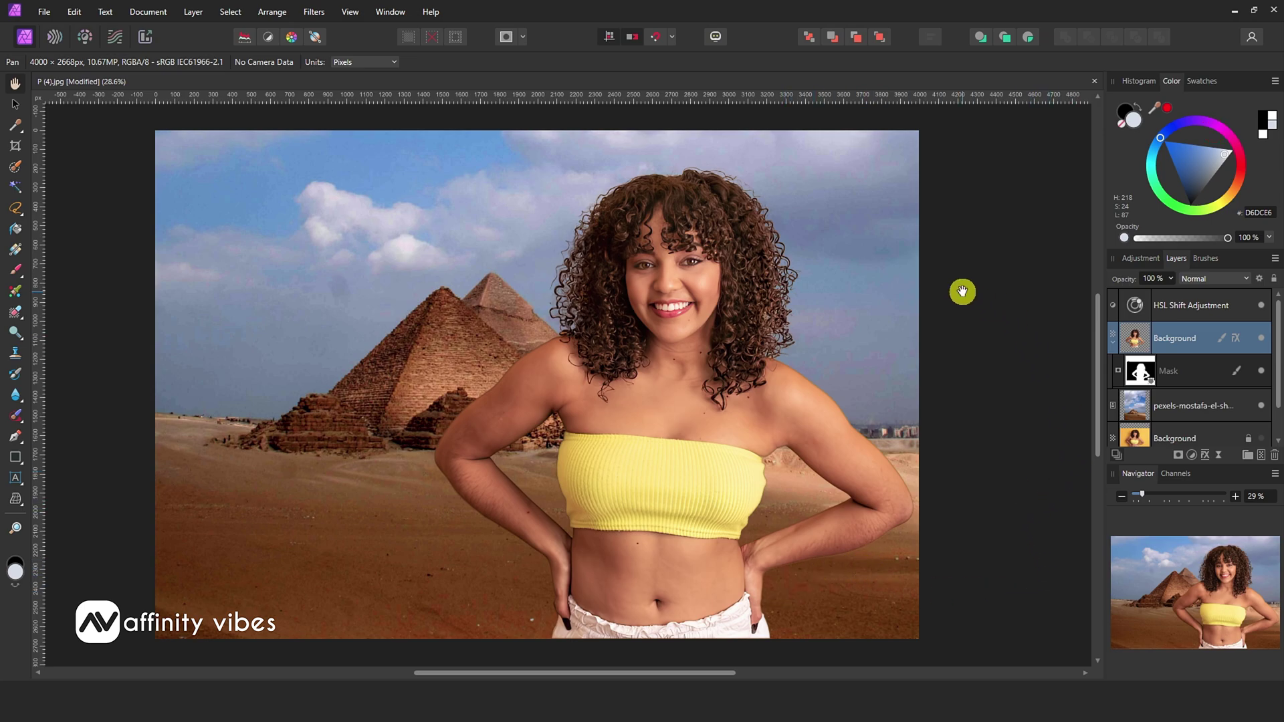
Add a Levels adjustment above the HSL layer: black level 5%, white level 98%, gamma 0.939.
{"action": "left_click", "coordinate": [1184, 302]}
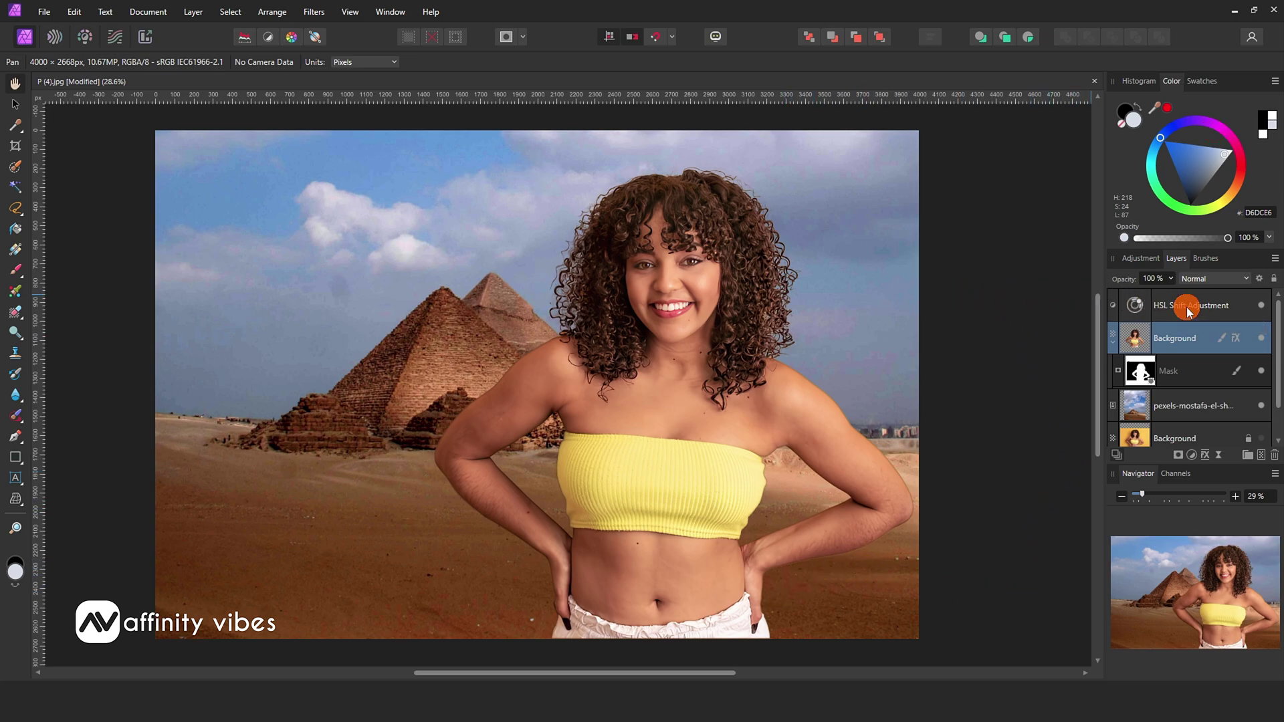
{"action": "left_click", "coordinate": [1191, 454]}
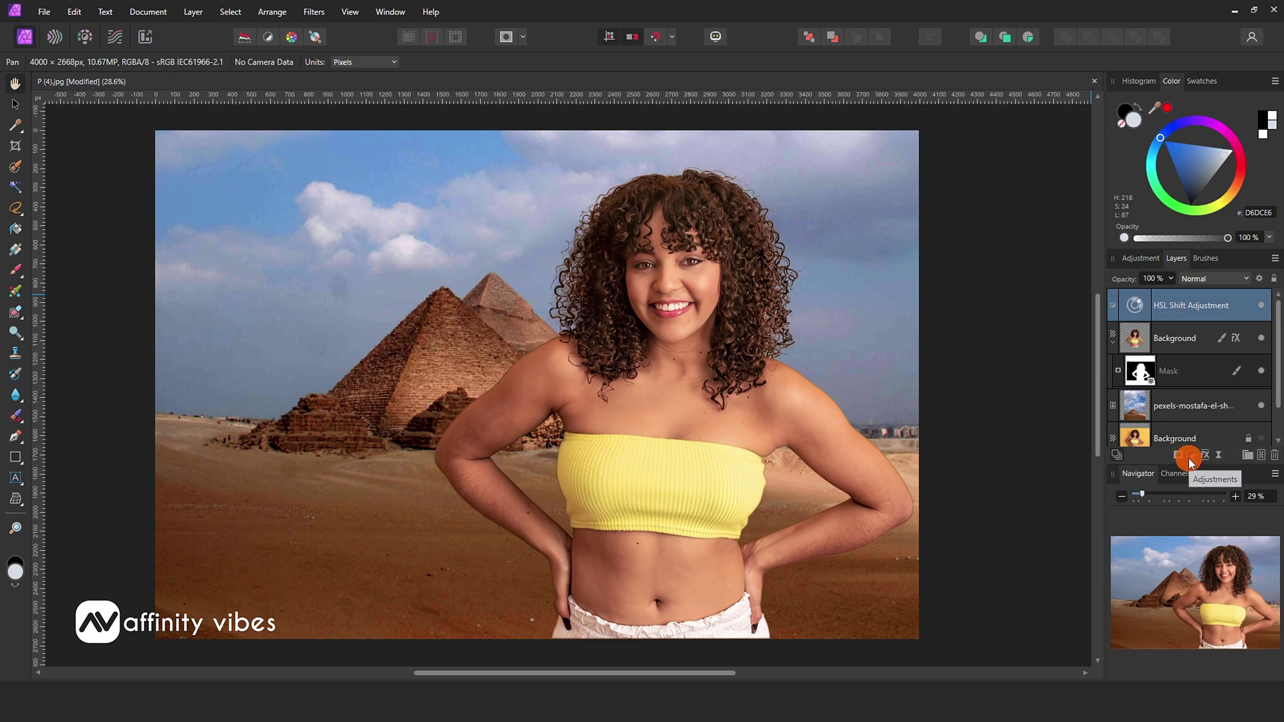
{"action": "left_click", "coordinate": [1165, 143]}
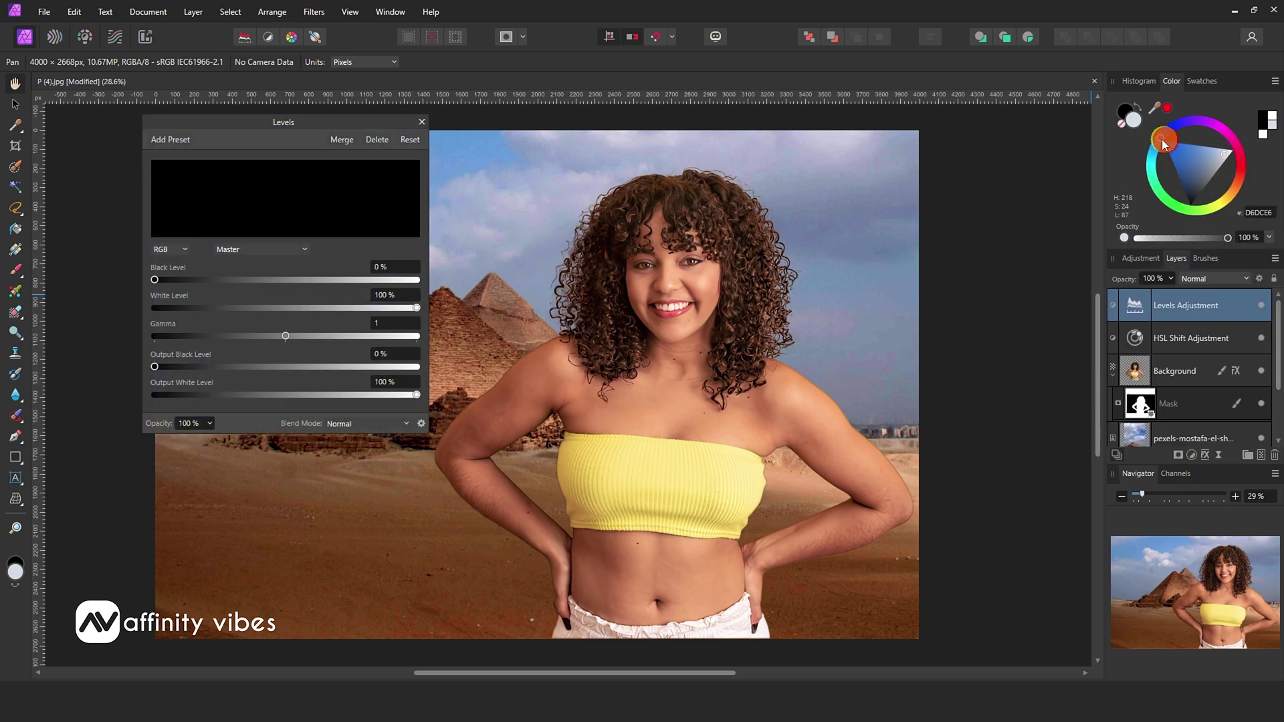
{"action": "left_click_drag", "start_coordinate": [157, 279], "coordinate": [169, 280]}
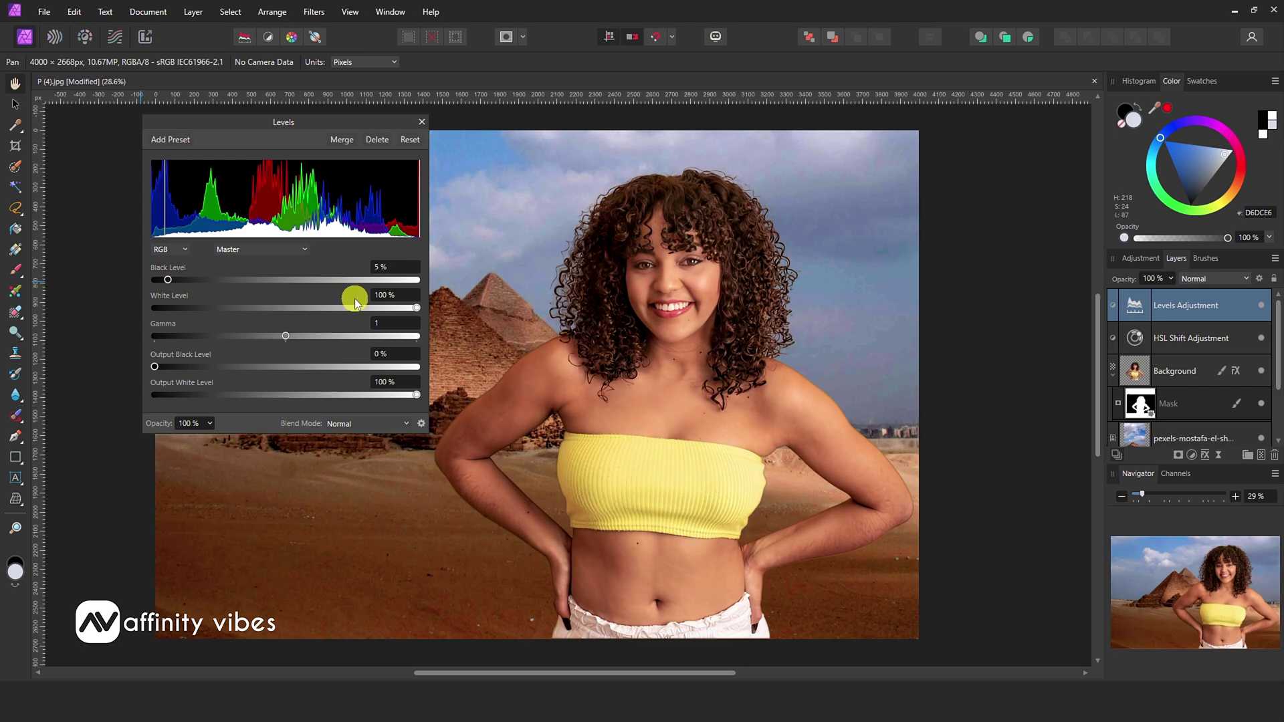
{"action": "left_click_drag", "start_coordinate": [417, 310], "coordinate": [413, 309]}
{"action": "mouse_move", "coordinate": [286, 336]}
{"action": "left_mouse_down"}
{"action": "mouse_move", "coordinate": [271, 341]}
{"action": "mouse_move", "coordinate": [281, 335]}
{"action": "left_mouse_up"}
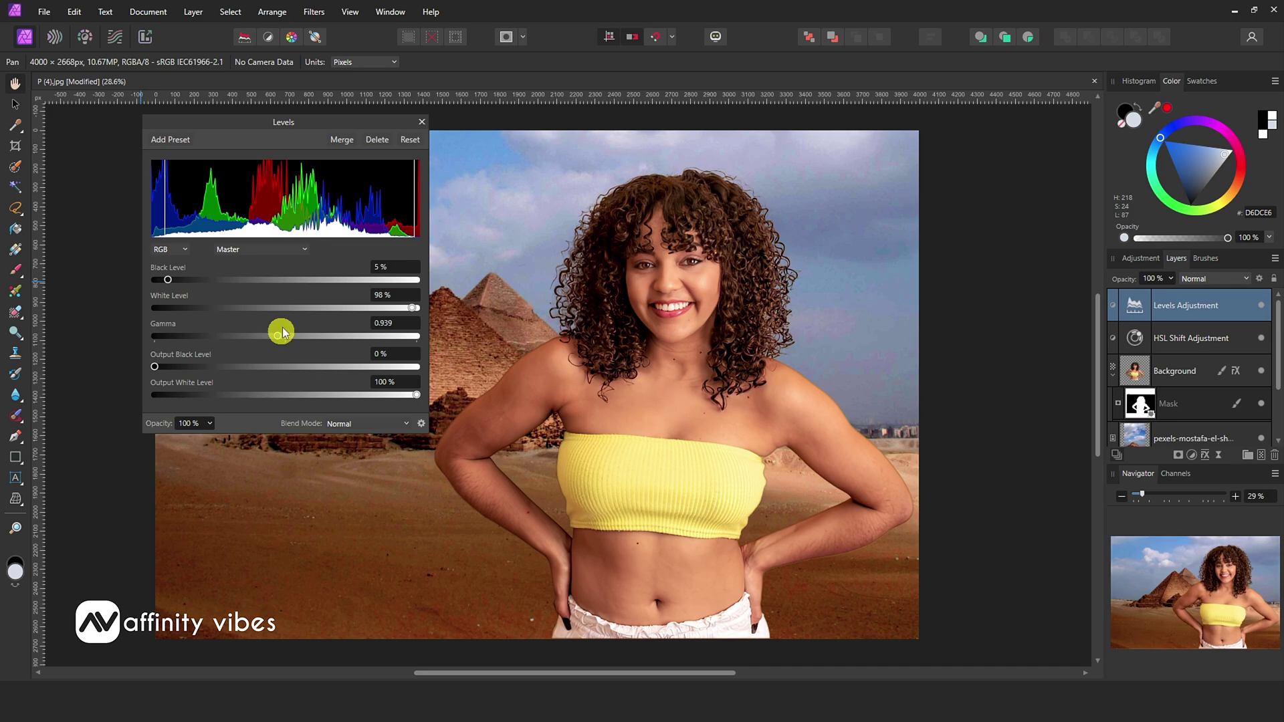
{"action": "left_click", "coordinate": [422, 121]}
Select every layer down to the Background, group them with Ctrl+G, and fit the image in view.
{"action": "scroll", "coordinate": [1255, 394], "scroll_direction": "down", "scroll_amount": 2}
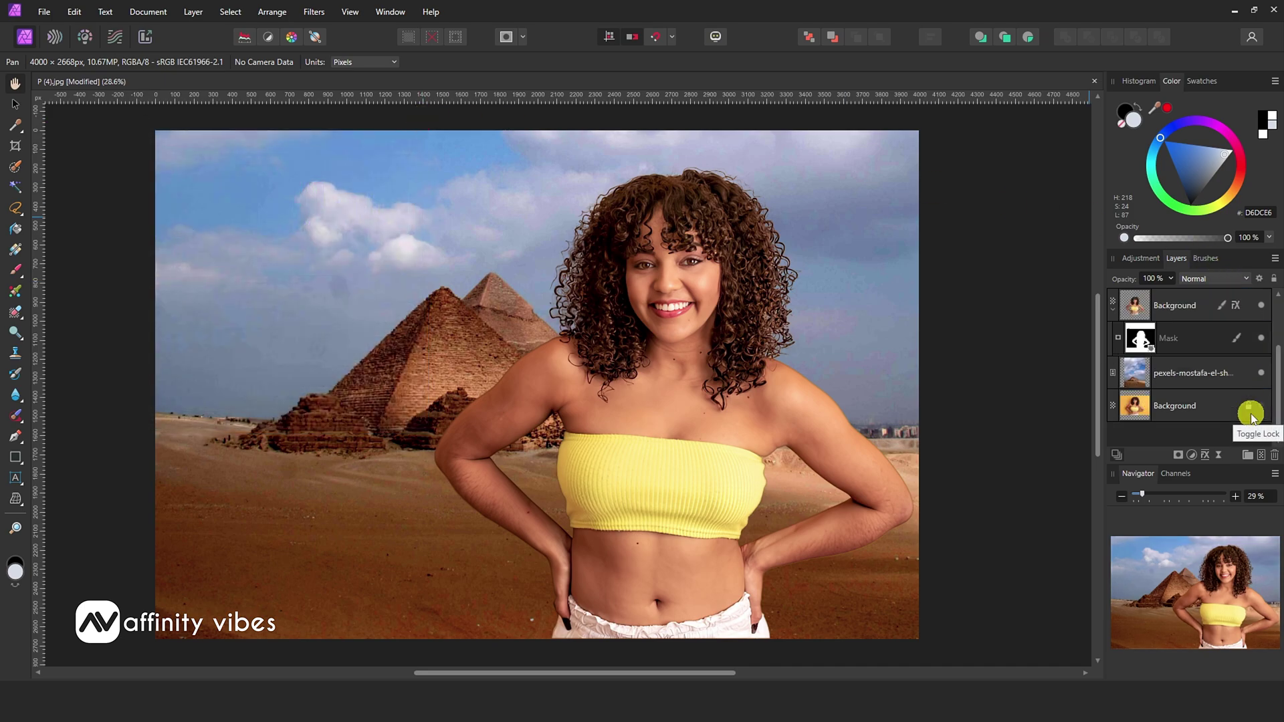
{"action": "left_click", "coordinate": [1231, 407], "text": "shift"}
{"action": "scroll", "coordinate": [1230, 407], "scroll_direction": "up", "scroll_amount": 2}
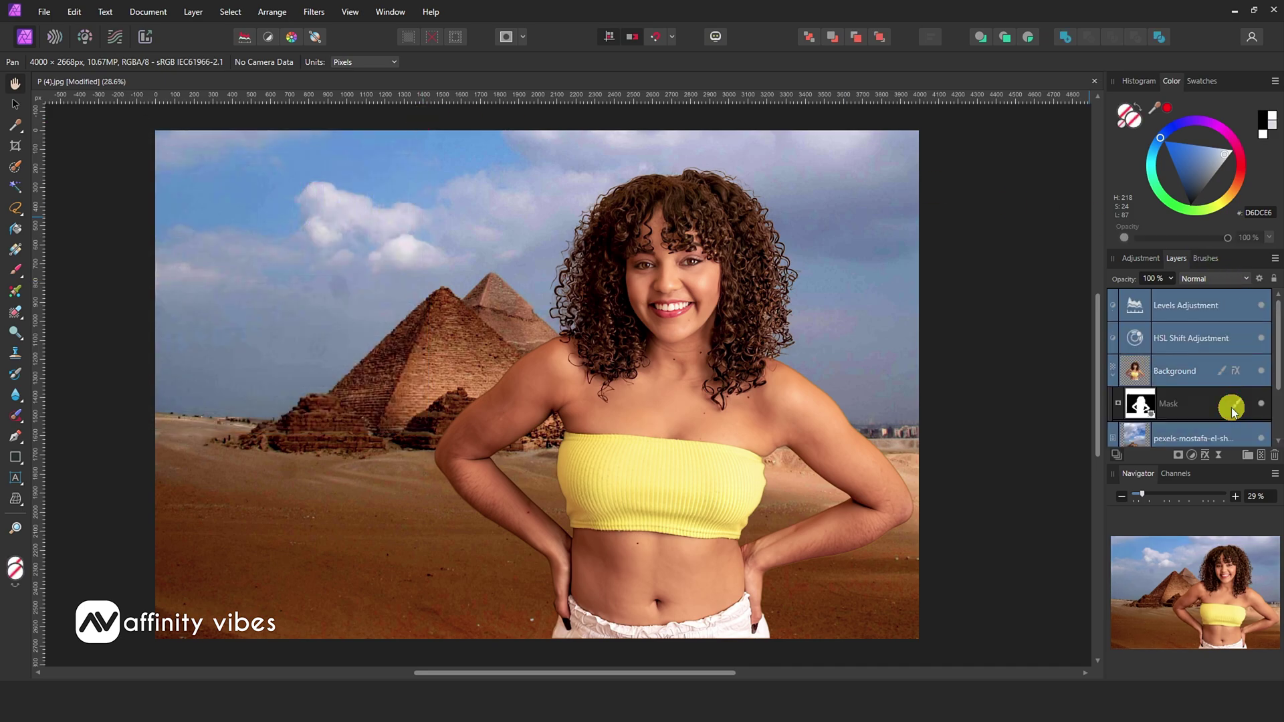
{"action": "key", "text": "ctrl+g"}
{"action": "key", "text": "ctrl+minus"}
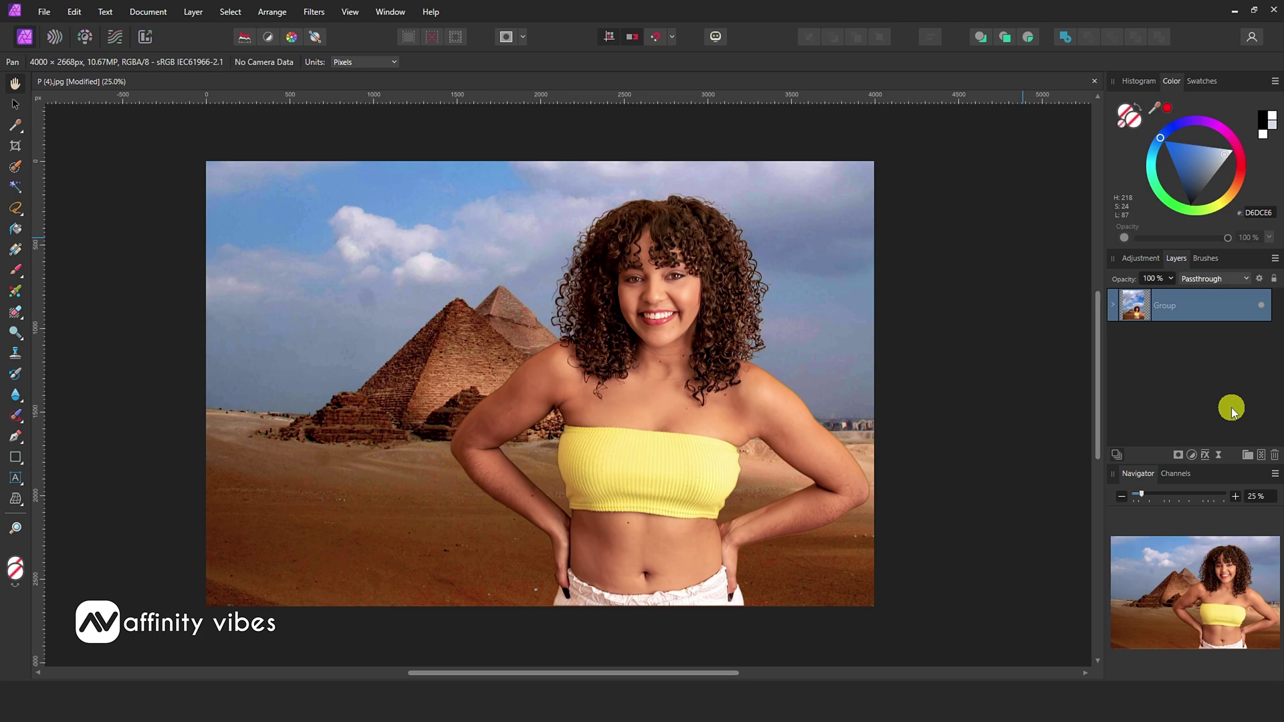
{"action": "key", "text": "ctrl+shift+g"}
Place the beach photo across the whole canvas, then deselect it.
{"action": "left_click", "coordinate": [44, 11]}
{"action": "left_click", "coordinate": [97, 334]}
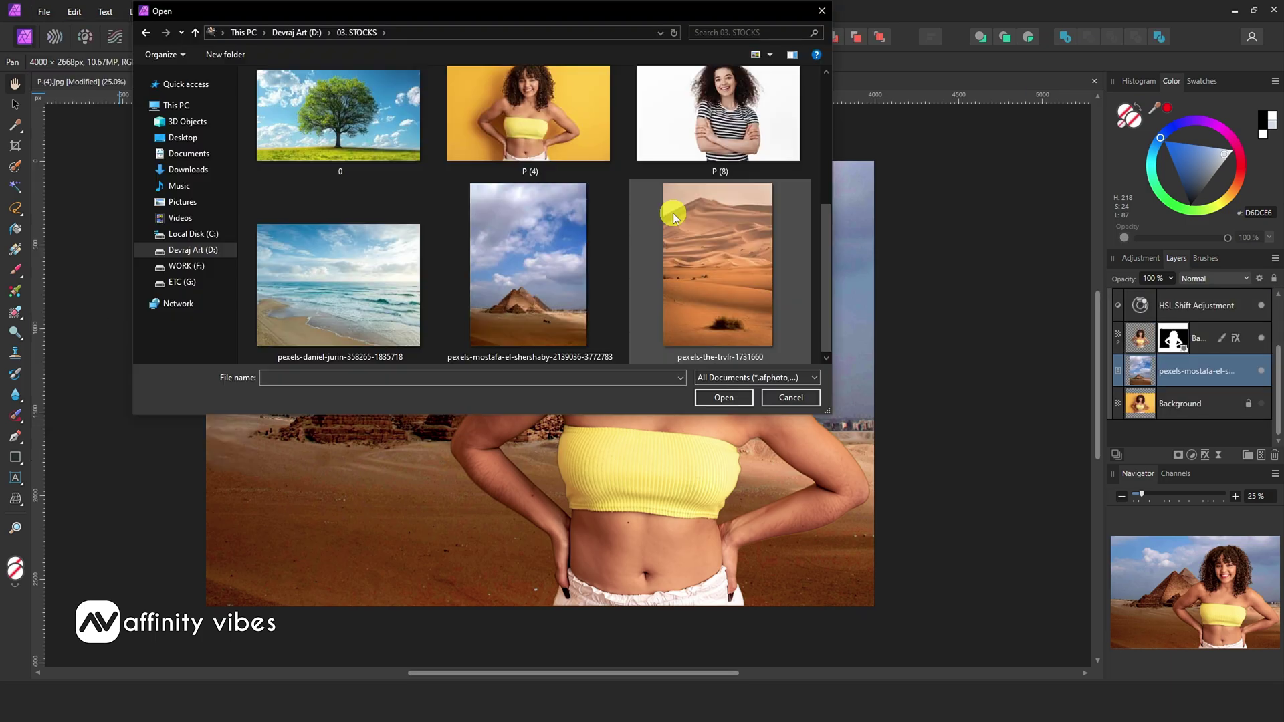
{"action": "double_click", "coordinate": [321, 298]}
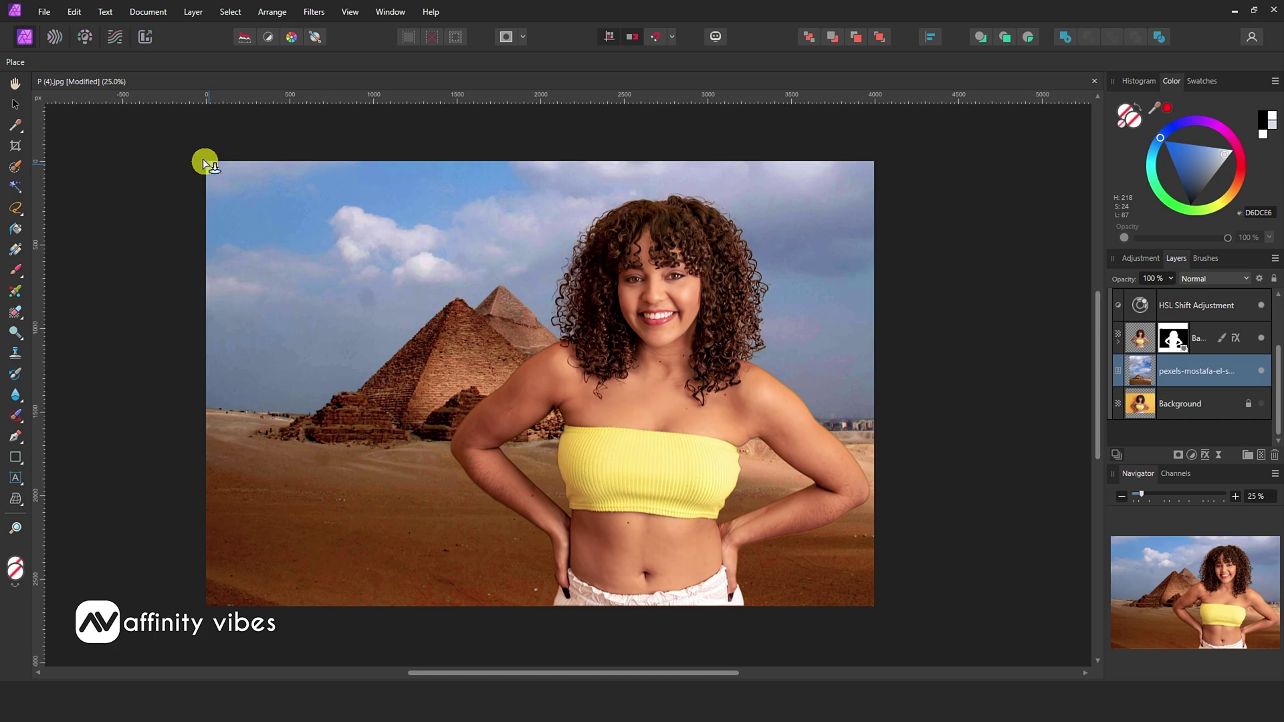
{"action": "left_click_drag", "start_coordinate": [198, 151], "coordinate": [911, 609]}
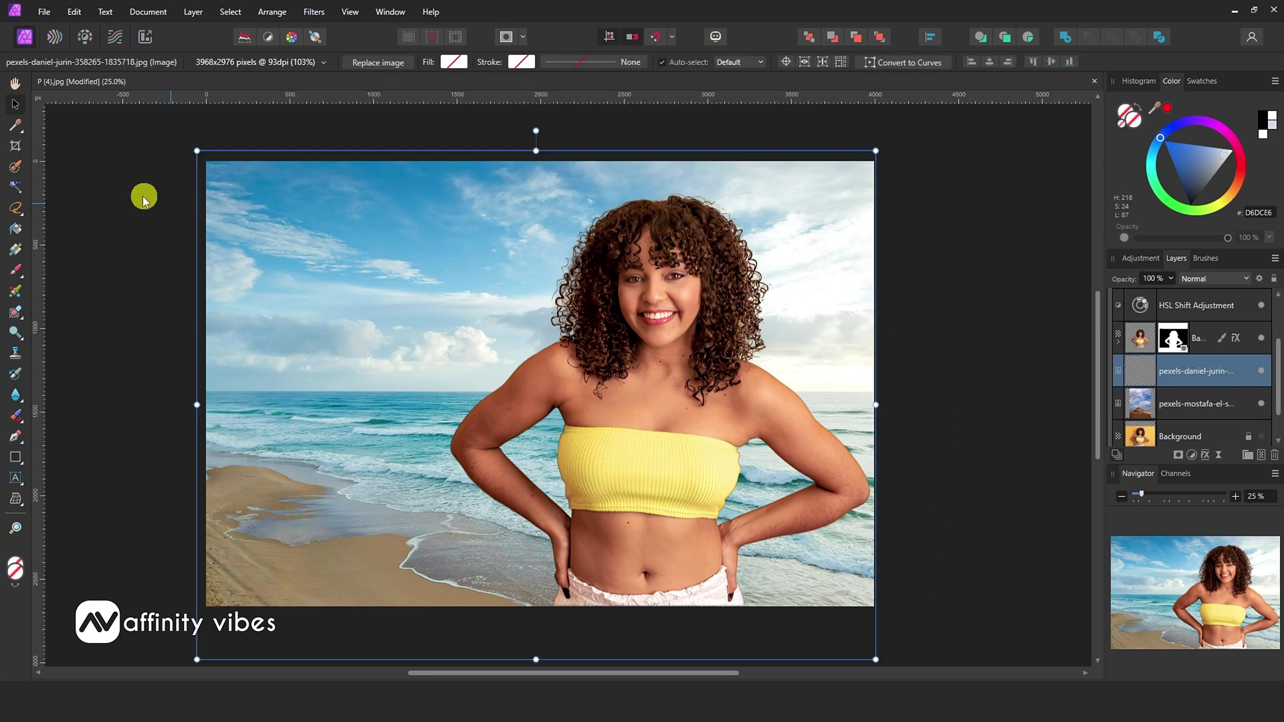
{"action": "left_click", "coordinate": [114, 155]}
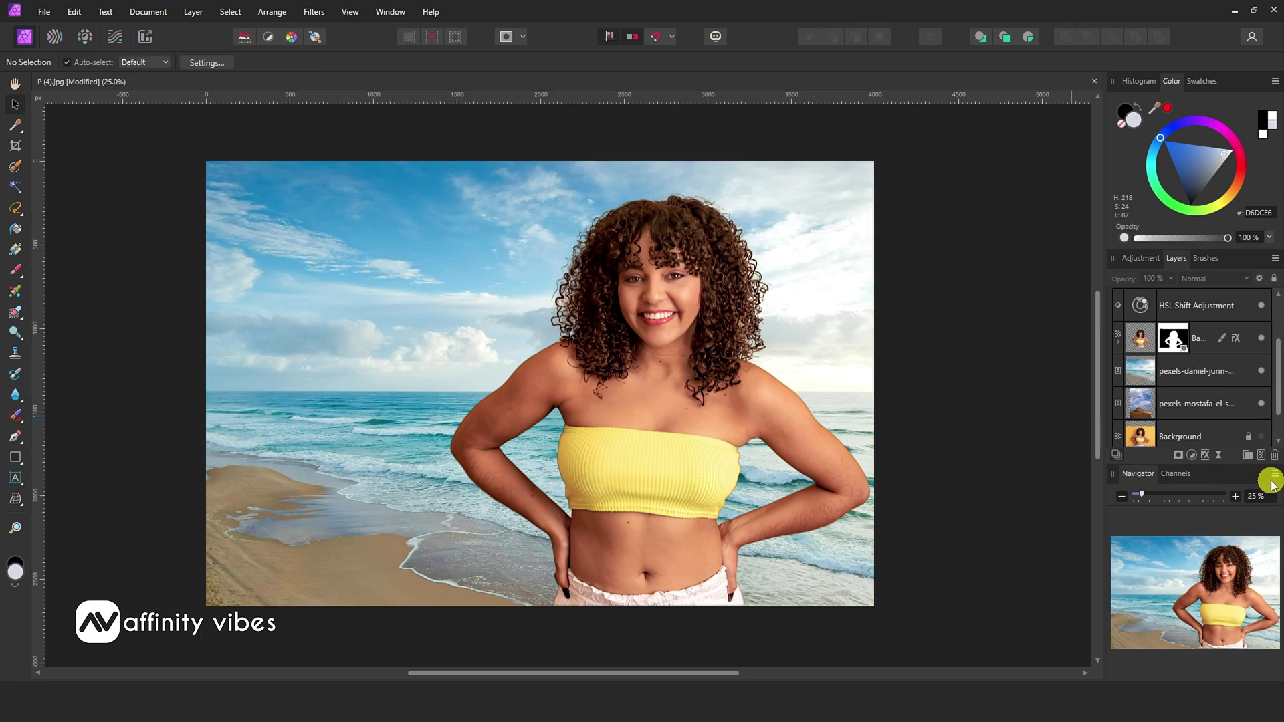
{"action": "scroll", "coordinate": [1202, 391], "scroll_direction": "up", "scroll_amount": 2}
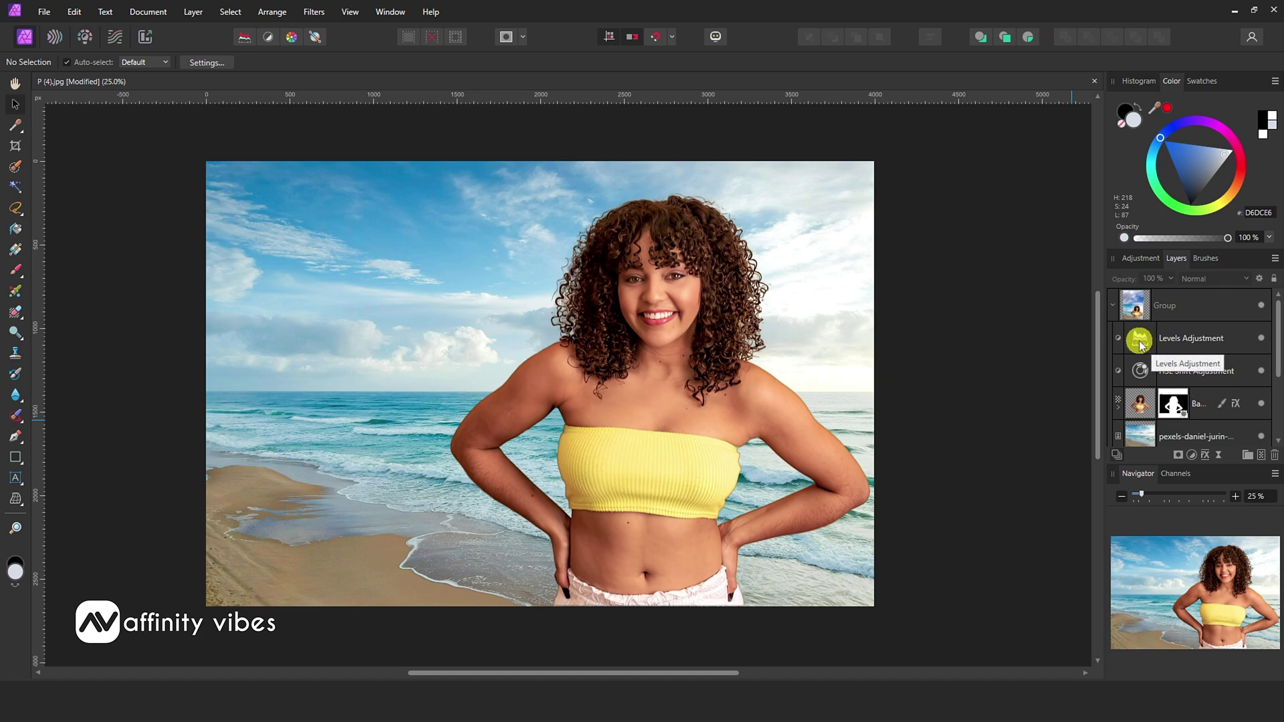
Limit the HSL Shift to the yellow hues and shift them by about -2.7°.
{"action": "double_click", "coordinate": [1139, 371]}
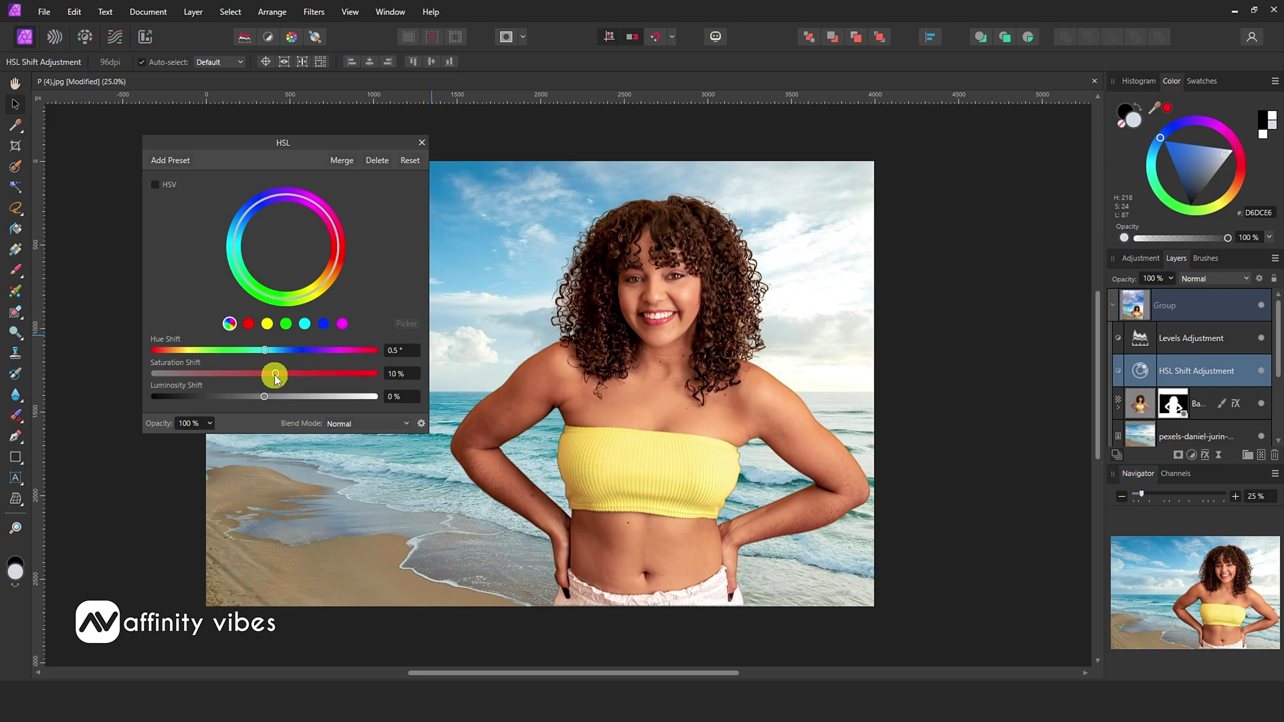
{"action": "mouse_move", "coordinate": [265, 351]}
{"action": "left_mouse_down"}
{"action": "mouse_move", "coordinate": [282, 349]}
{"action": "mouse_move", "coordinate": [263, 346]}
{"action": "left_mouse_up"}
{"action": "left_click", "coordinate": [266, 324]}
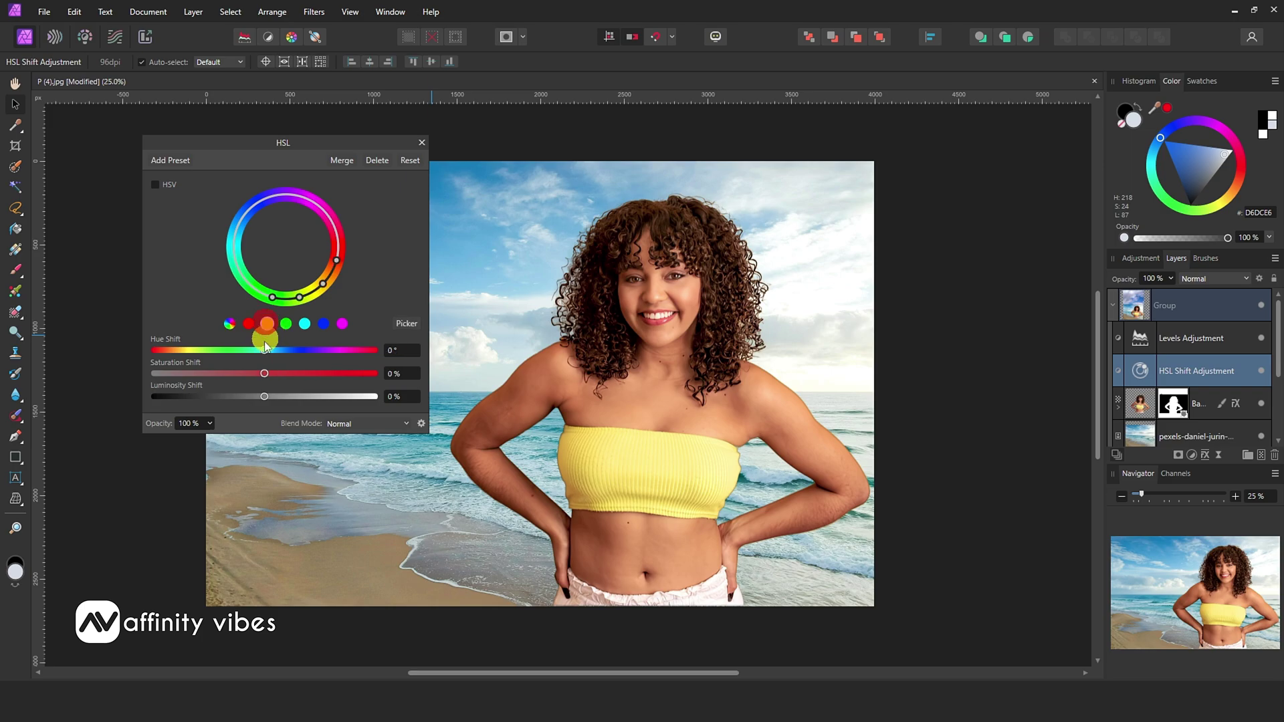
{"action": "left_click", "coordinate": [263, 352]}
{"action": "left_click_drag", "start_coordinate": [263, 350], "coordinate": [248, 376]}
{"action": "left_click", "coordinate": [421, 143]}
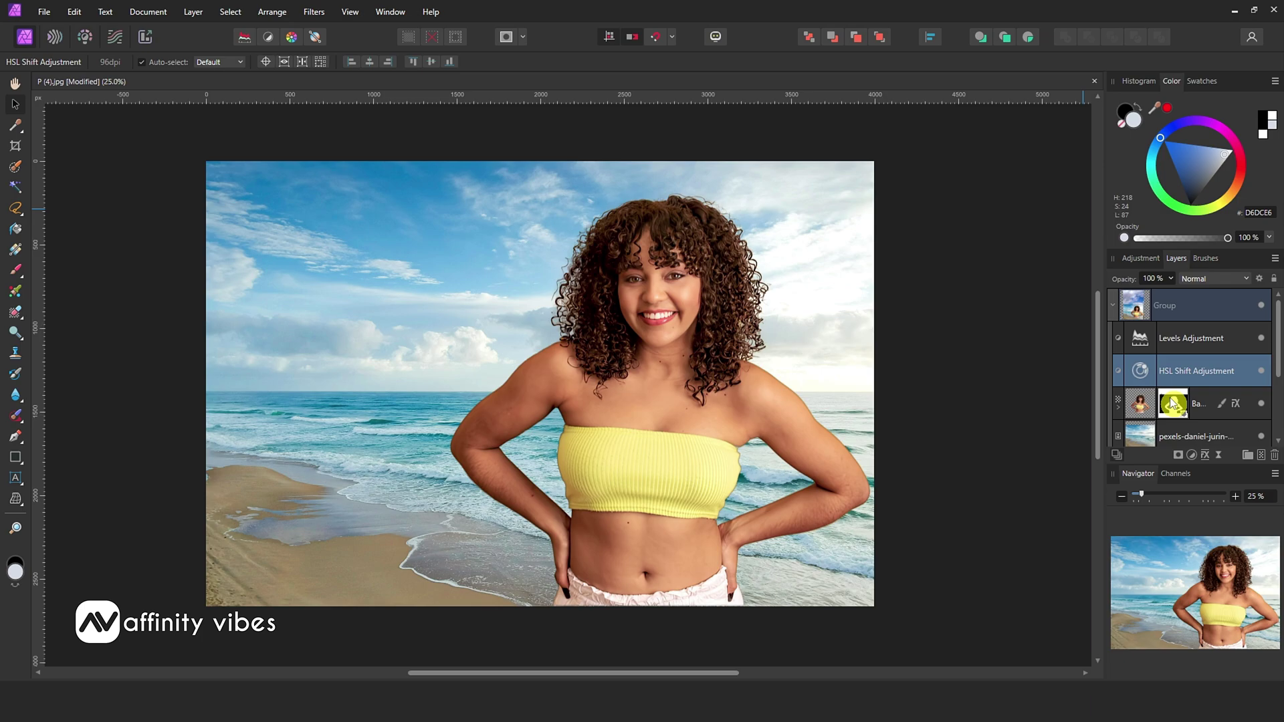
Soften the cutout layer's Inner Shadow to a 1 px radius and 9% intensity.
{"action": "left_click", "coordinate": [1234, 407]}
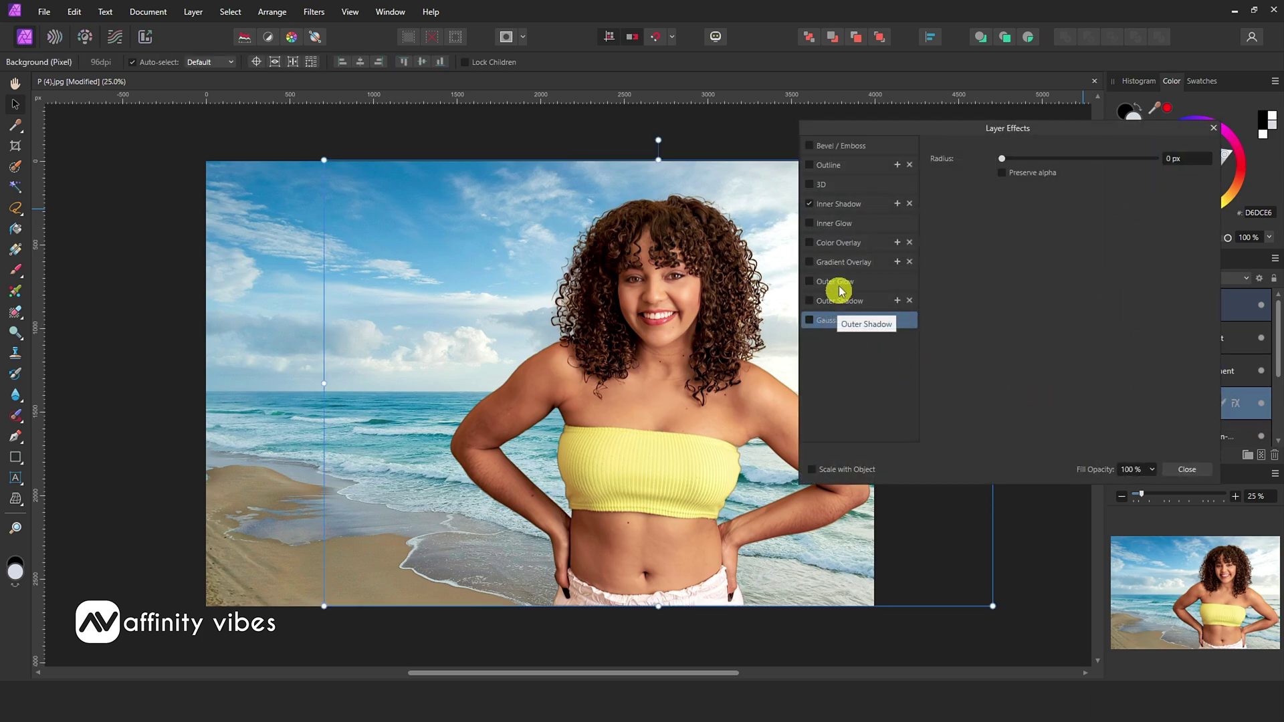
{"action": "left_click", "coordinate": [838, 203]}
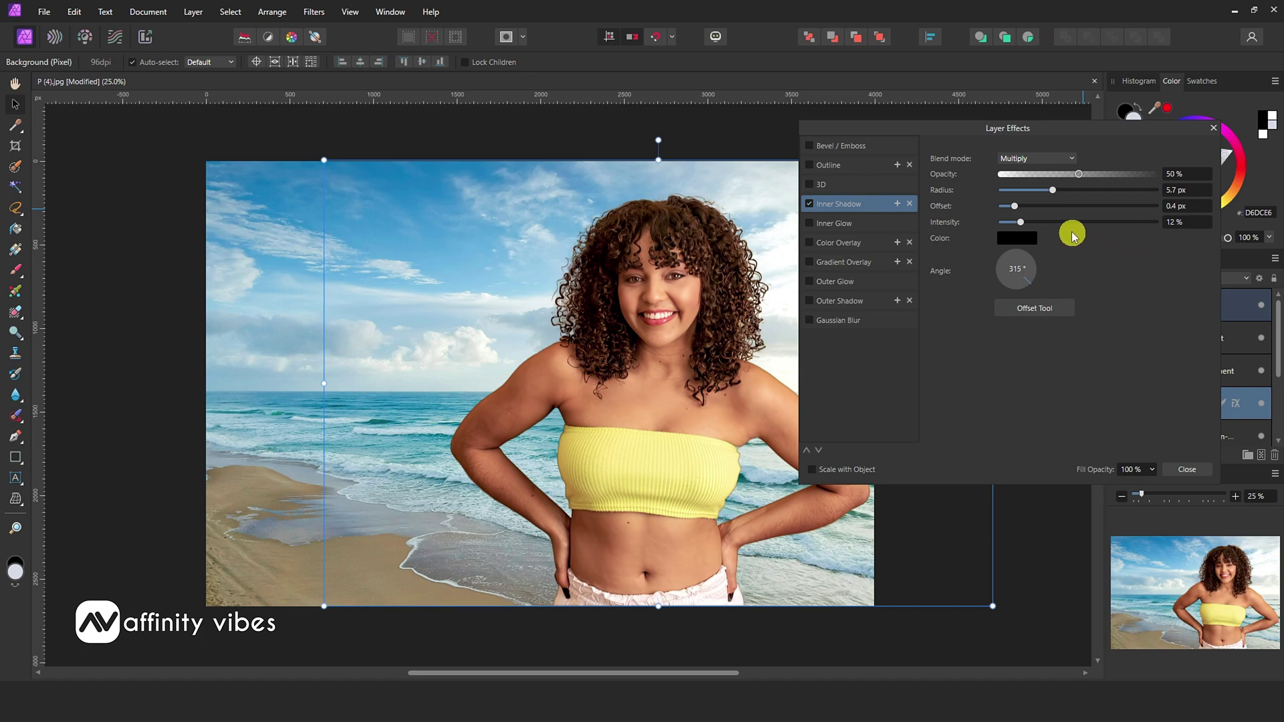
{"action": "left_click_drag", "start_coordinate": [1052, 190], "coordinate": [1027, 195]}
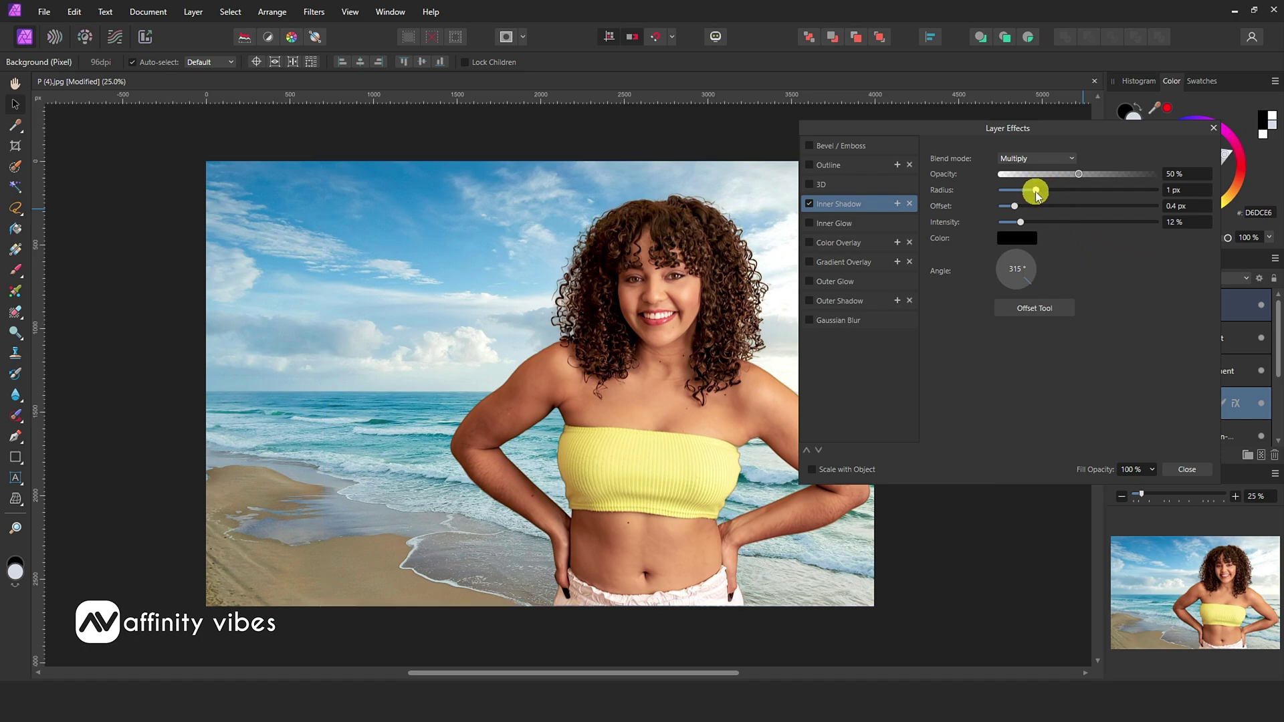
{"action": "left_click_drag", "start_coordinate": [1021, 223], "coordinate": [1014, 223]}
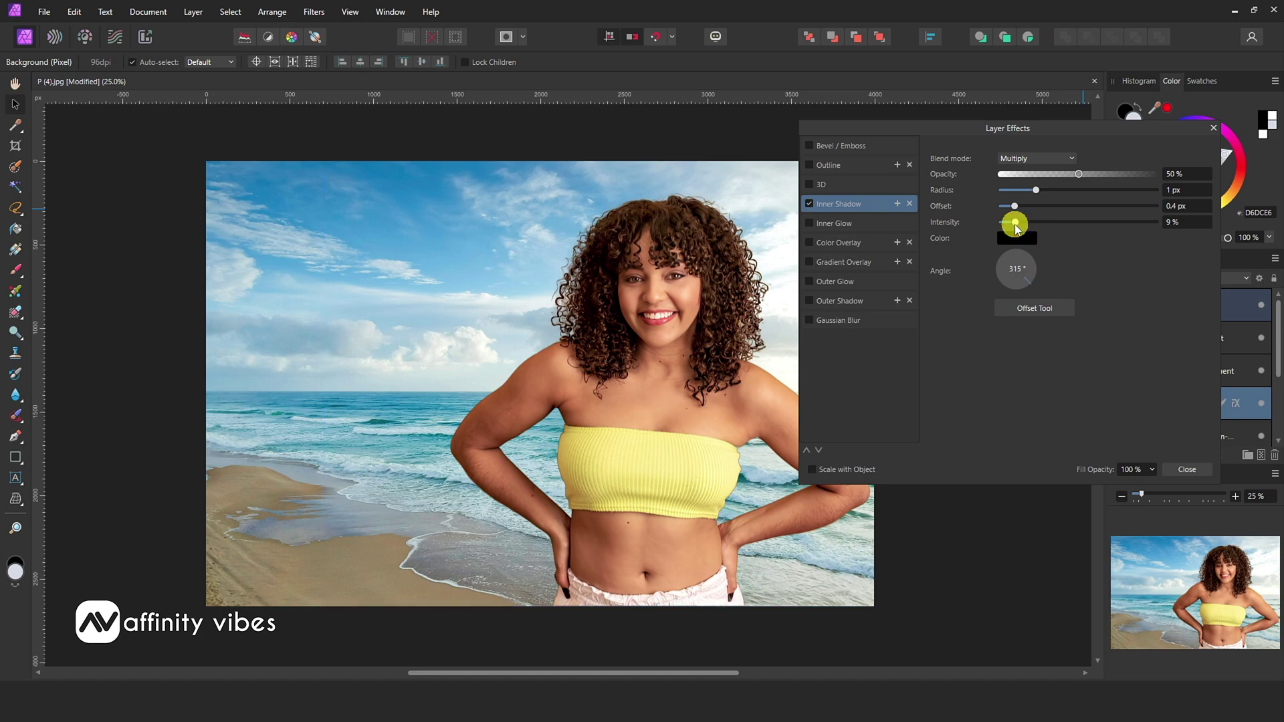
{"action": "left_click", "coordinate": [1215, 132]}
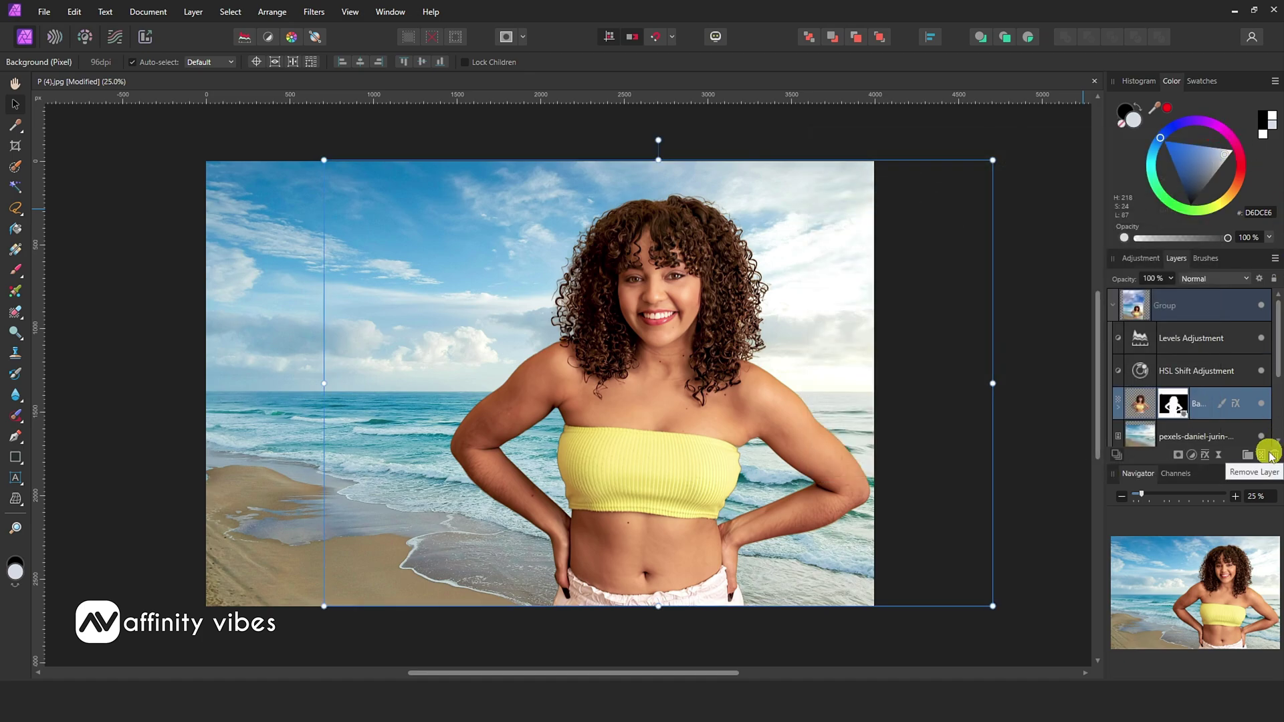
Retune the Levels layer to 6% black level, 100% white level and 0.944 gamma.
{"action": "left_click", "coordinate": [1139, 338]}
{"action": "left_click", "coordinate": [169, 280]}
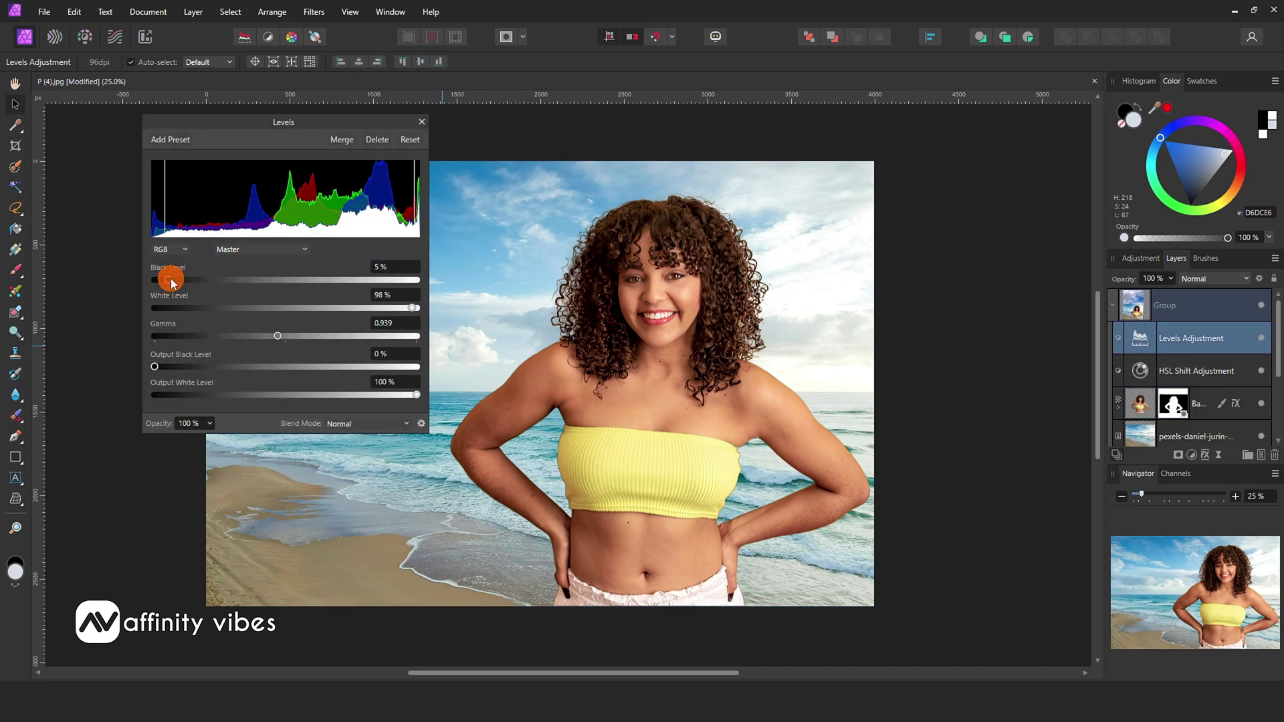
{"action": "left_click_drag", "start_coordinate": [175, 281], "coordinate": [153, 282]}
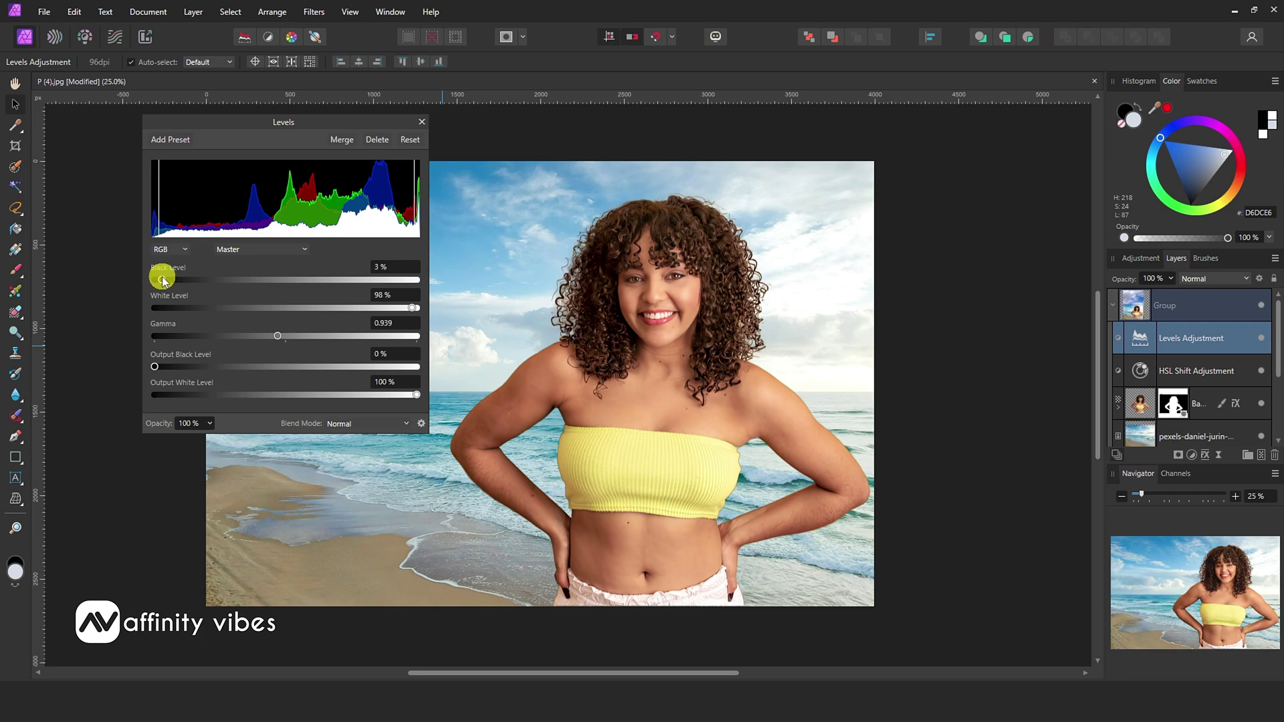
{"action": "left_click", "coordinate": [378, 302]}
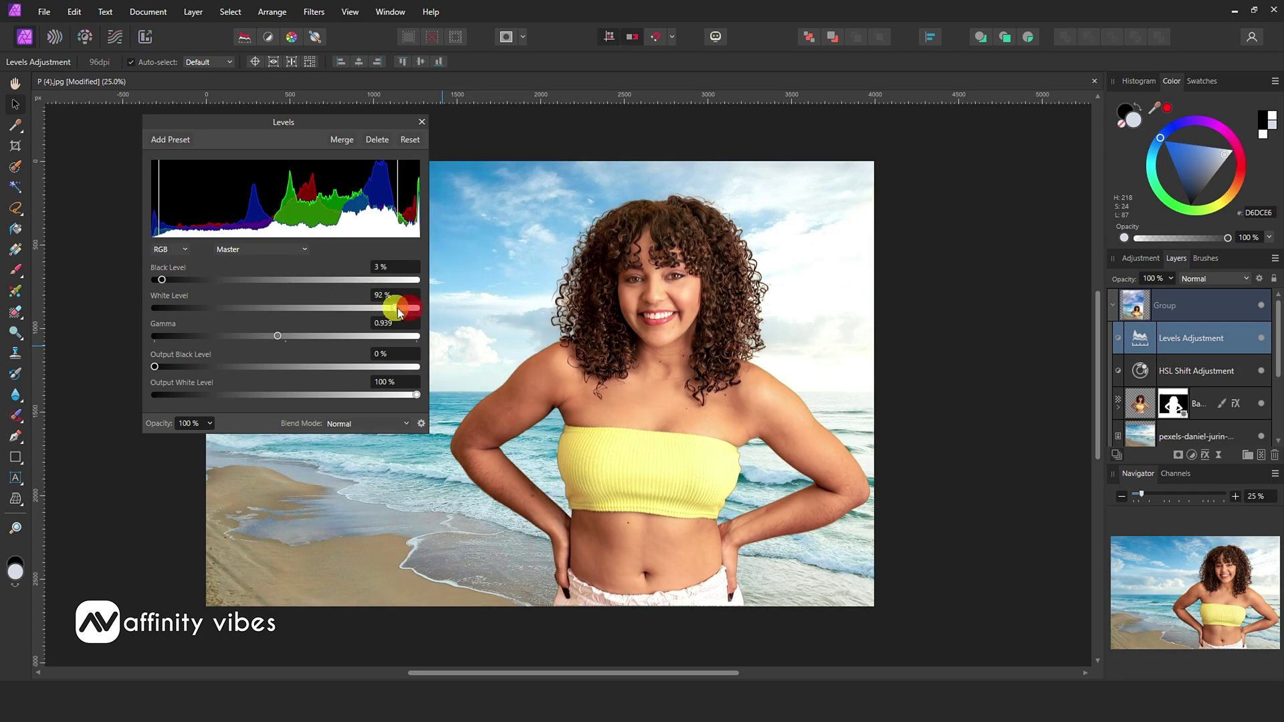
{"action": "left_click_drag", "start_coordinate": [404, 311], "coordinate": [448, 299]}
{"action": "left_click", "coordinate": [163, 282]}
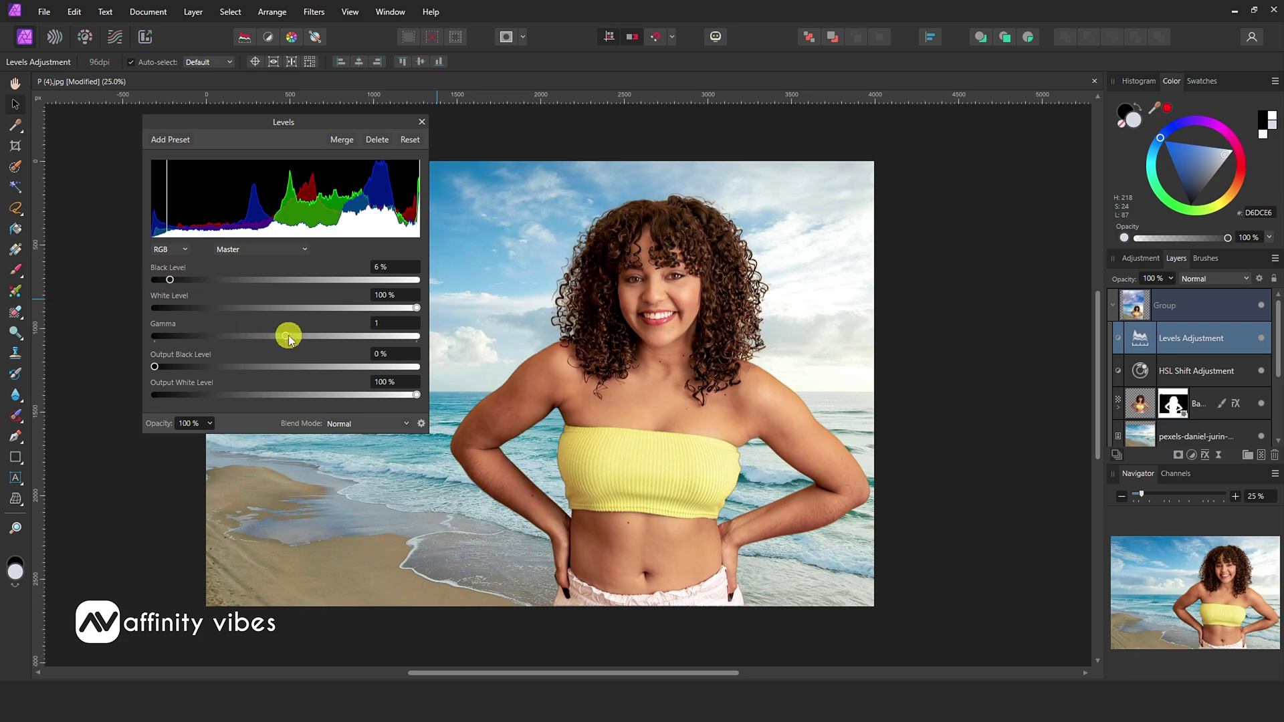
{"action": "mouse_move", "coordinate": [289, 339]}
{"action": "left_mouse_down"}
{"action": "mouse_move", "coordinate": [272, 338]}
{"action": "mouse_move", "coordinate": [283, 339]}
{"action": "left_mouse_up"}
{"action": "left_click", "coordinate": [422, 123]}
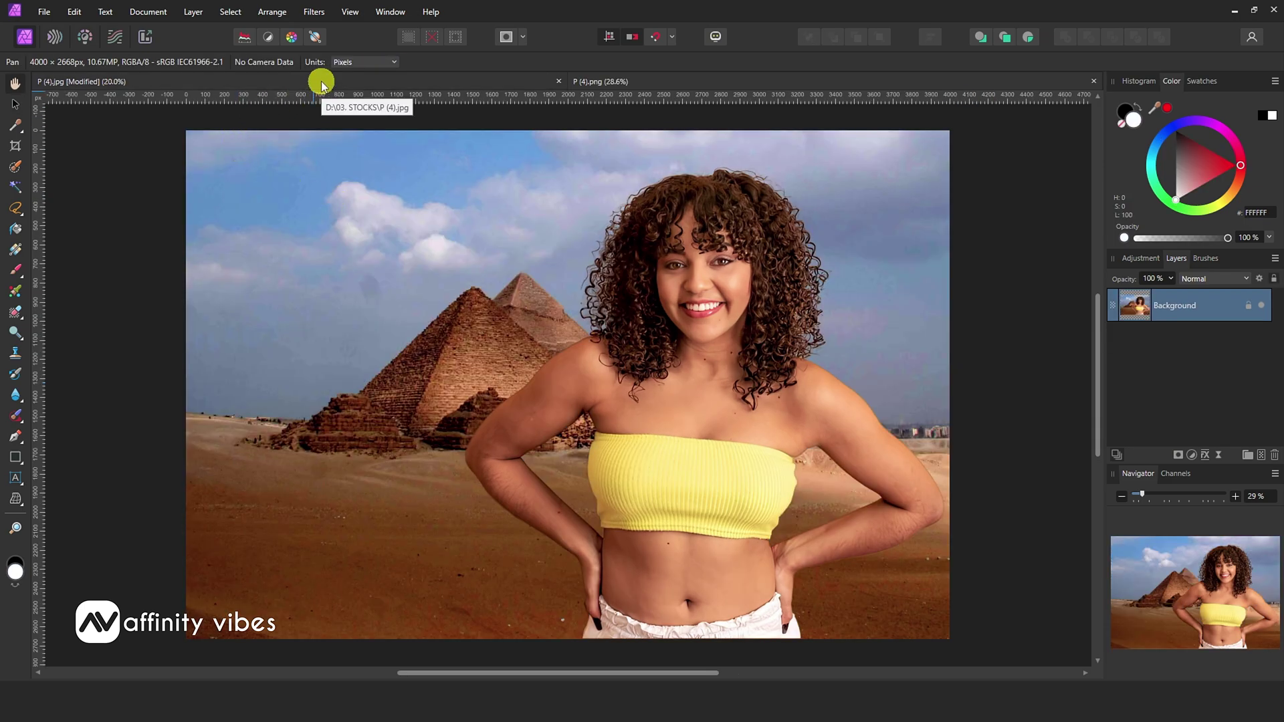
Compare the two composite documents, then unlock the beach composite's Background layer.
{"action": "left_click", "coordinate": [321, 83]}
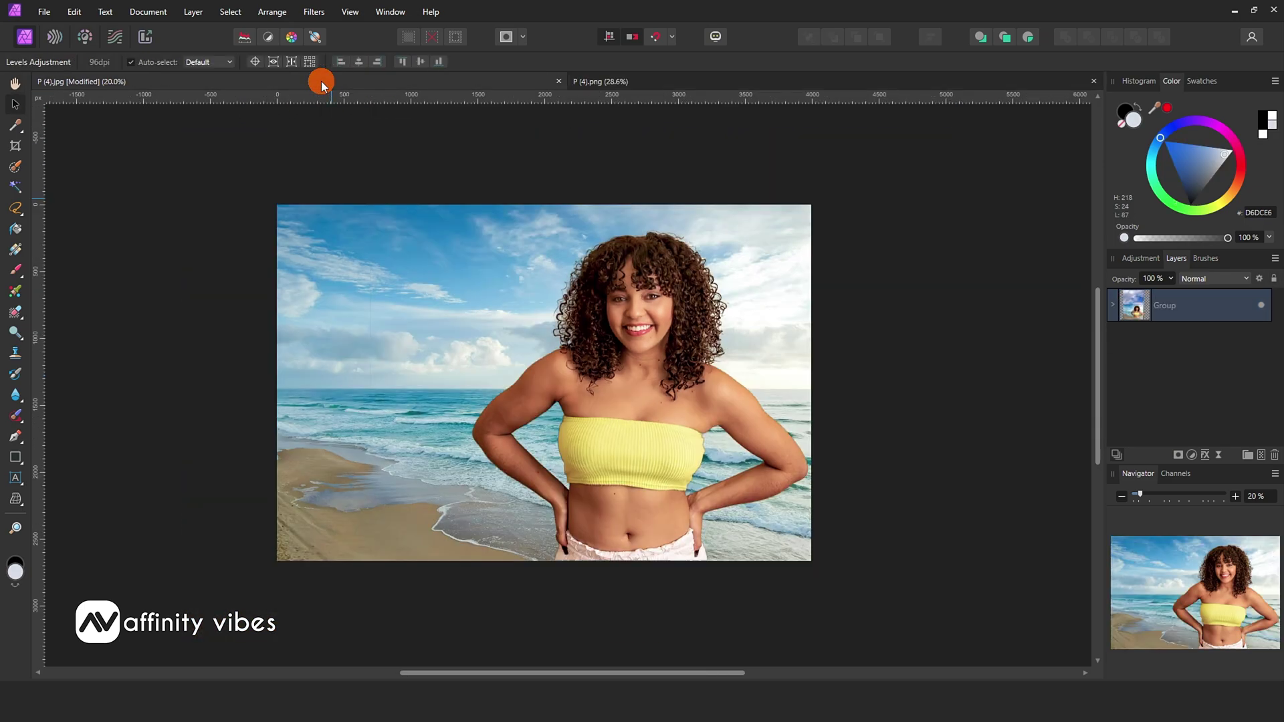
{"action": "left_click", "coordinate": [655, 79]}
{"action": "left_click", "coordinate": [375, 80]}
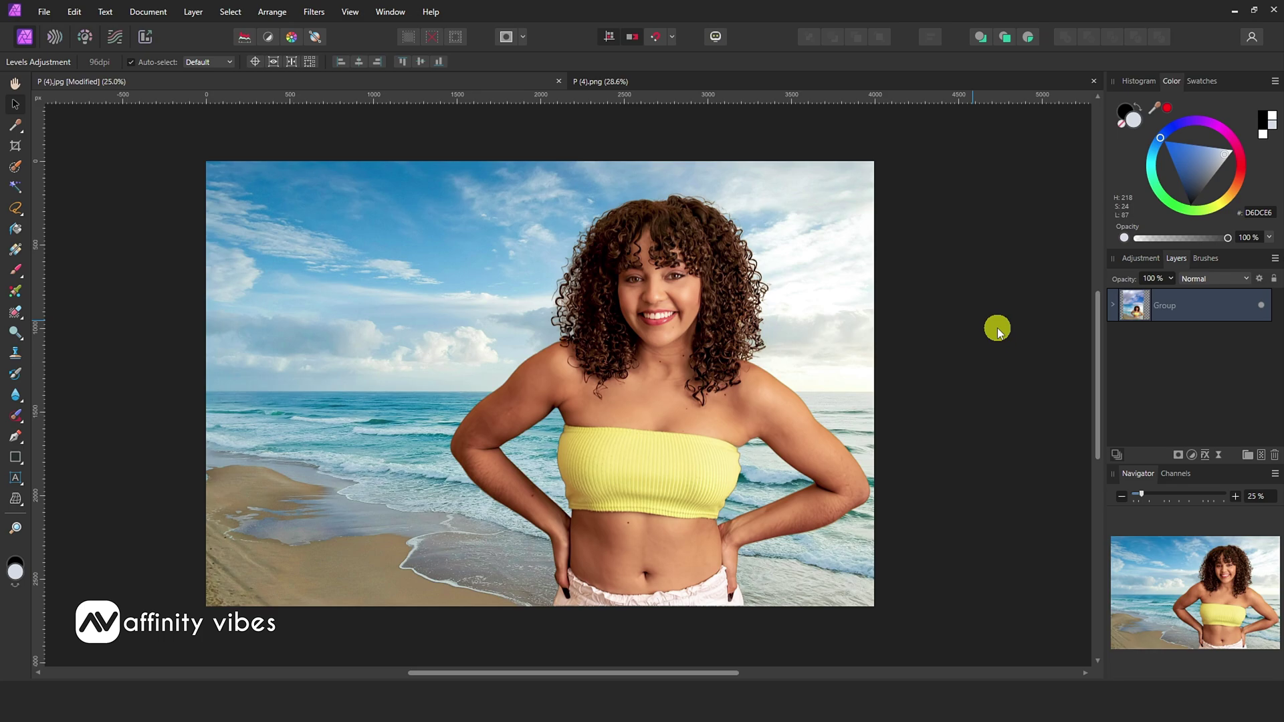
{"action": "left_click", "coordinate": [1113, 304]}
{"action": "scroll", "coordinate": [1186, 395], "scroll_direction": "down", "scroll_amount": 3}
{"action": "left_click", "coordinate": [1181, 404]}
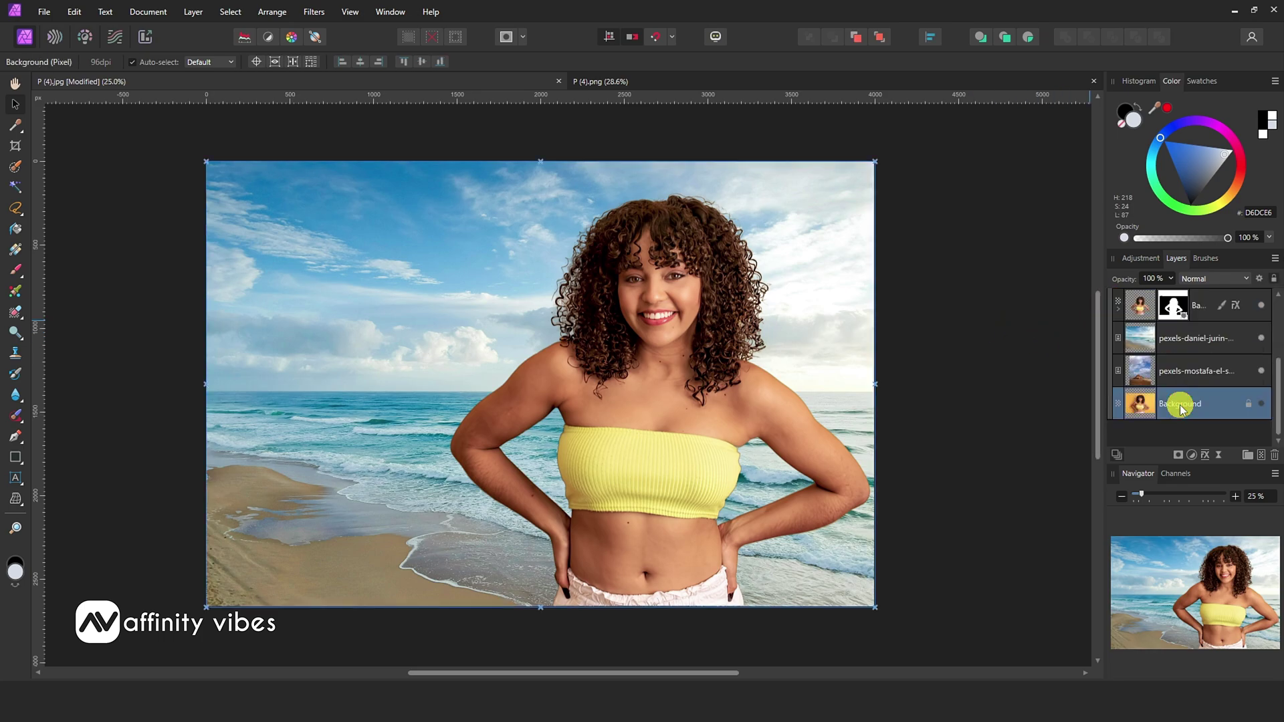
{"action": "left_click", "coordinate": [1248, 403]}
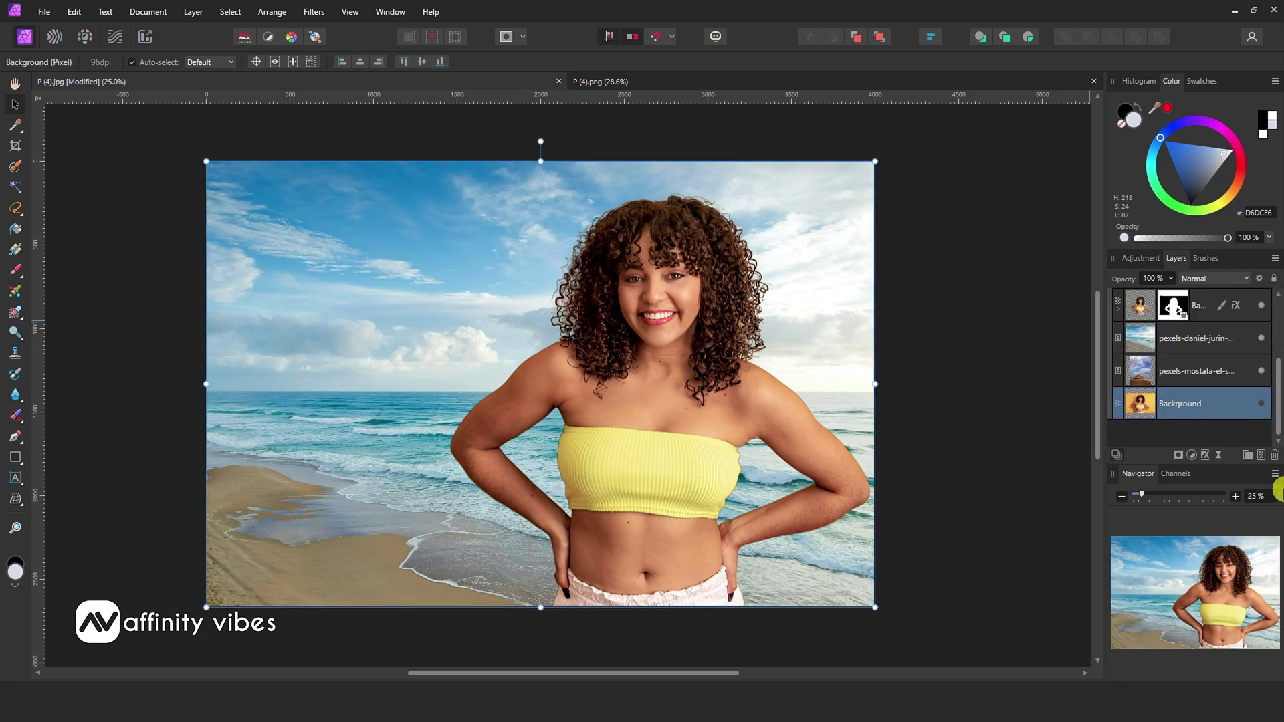
{"action": "scroll", "coordinate": [1223, 324], "scroll_direction": "up", "scroll_amount": 3}
Hide the beach composite group to reveal the original yellow background photo.
{"action": "left_click", "coordinate": [1112, 305]}
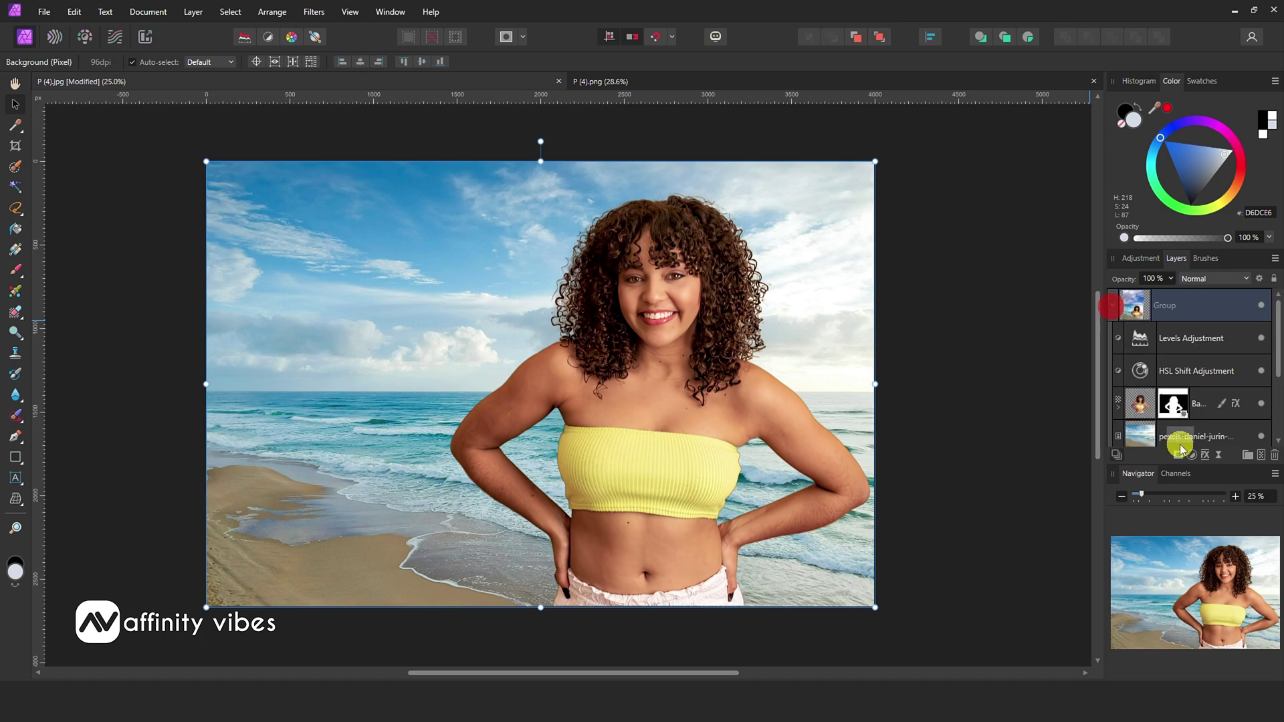
{"action": "left_click", "coordinate": [1123, 407]}
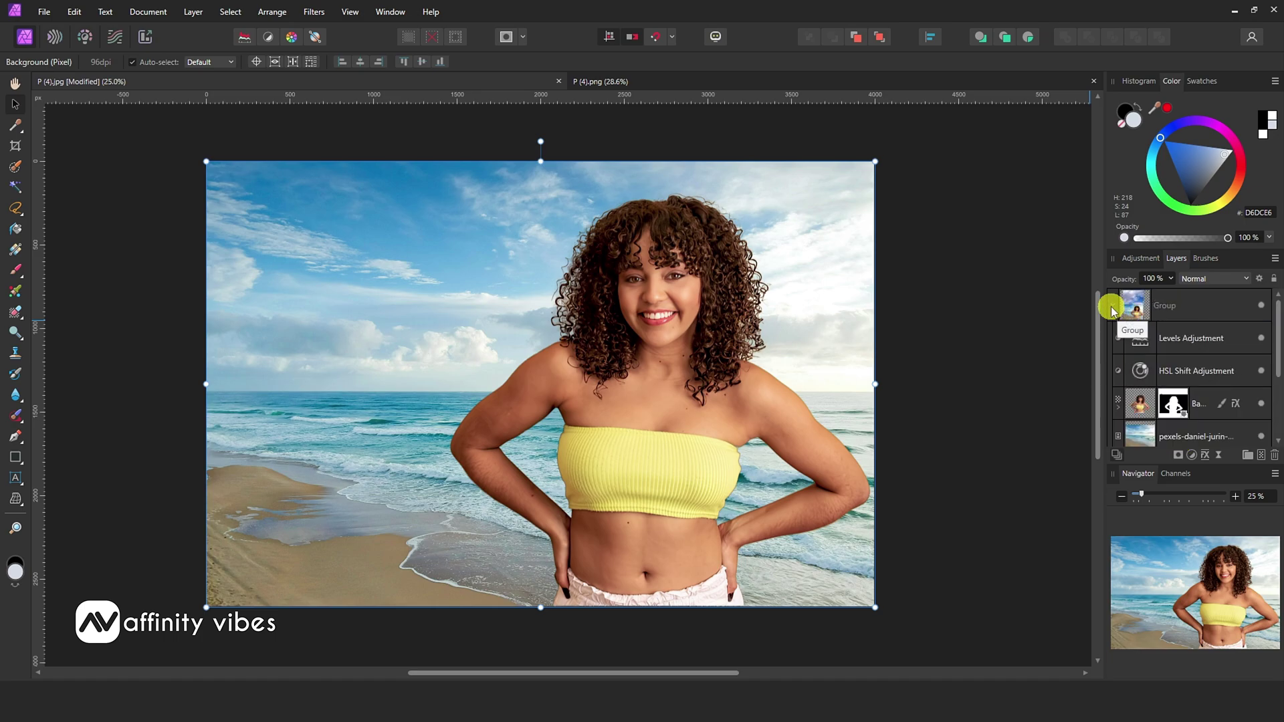
{"action": "left_click", "coordinate": [1112, 305]}
{"action": "left_click", "coordinate": [1261, 306]}
{"action": "left_click", "coordinate": [1261, 337]}
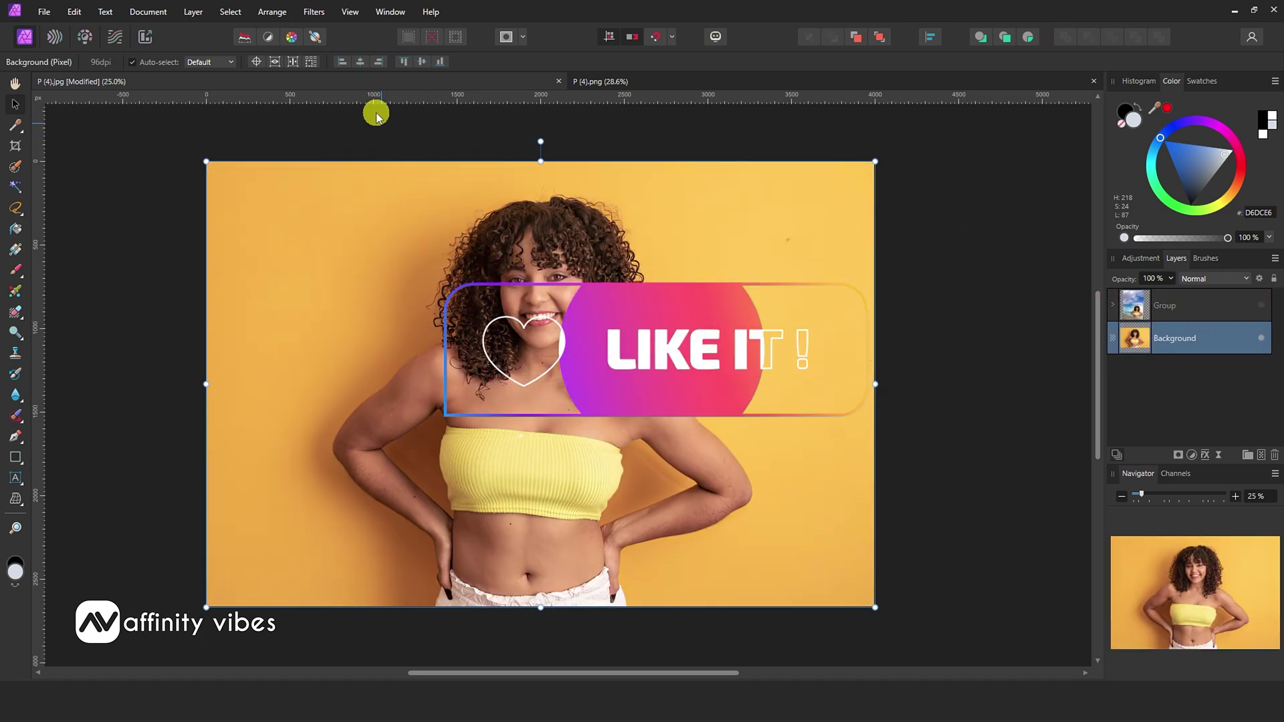
Show the beach group again and finish on the P (4).png pyramid composite.
{"action": "left_click", "coordinate": [599, 82]}
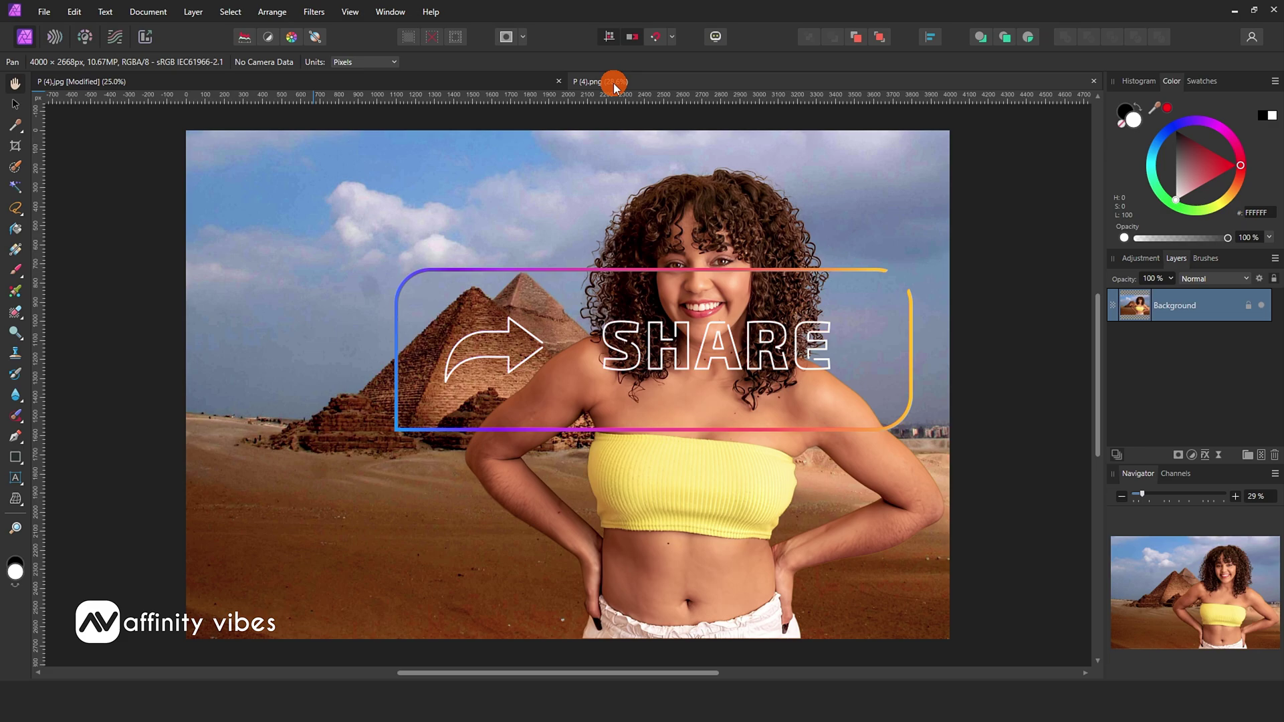
{"action": "left_click", "coordinate": [443, 82]}
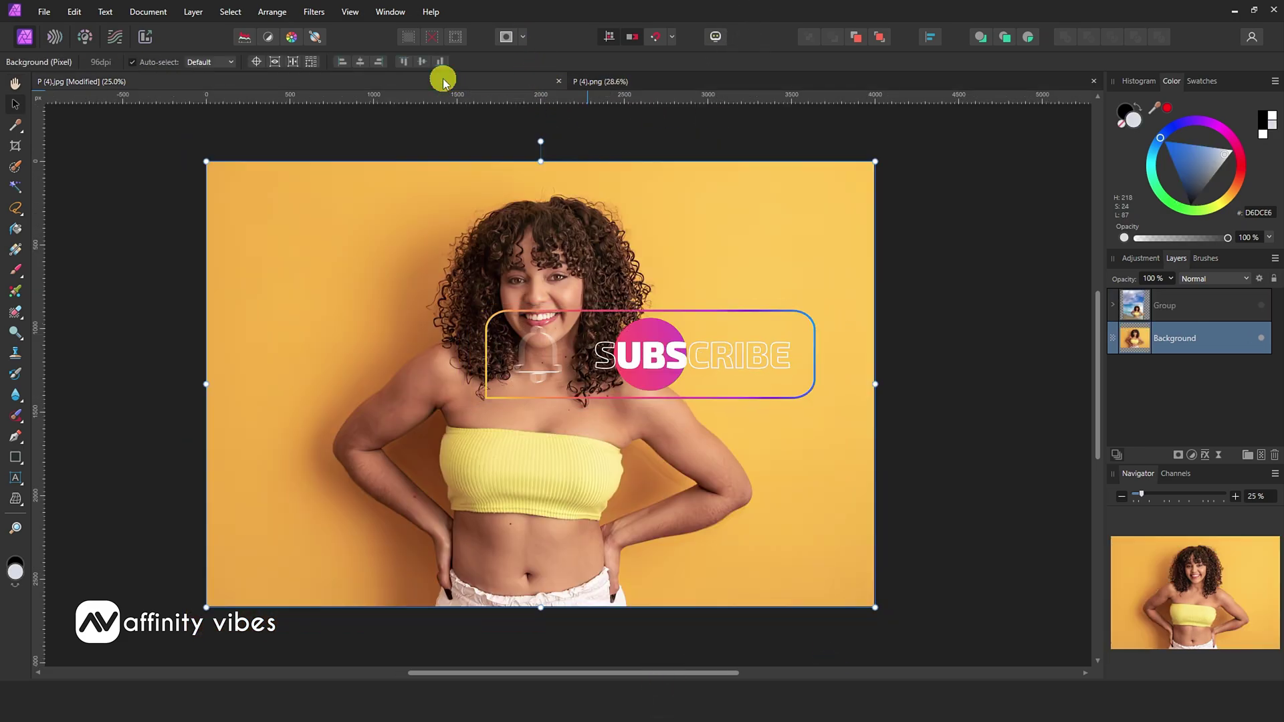
{"action": "left_click", "coordinate": [1260, 305]}
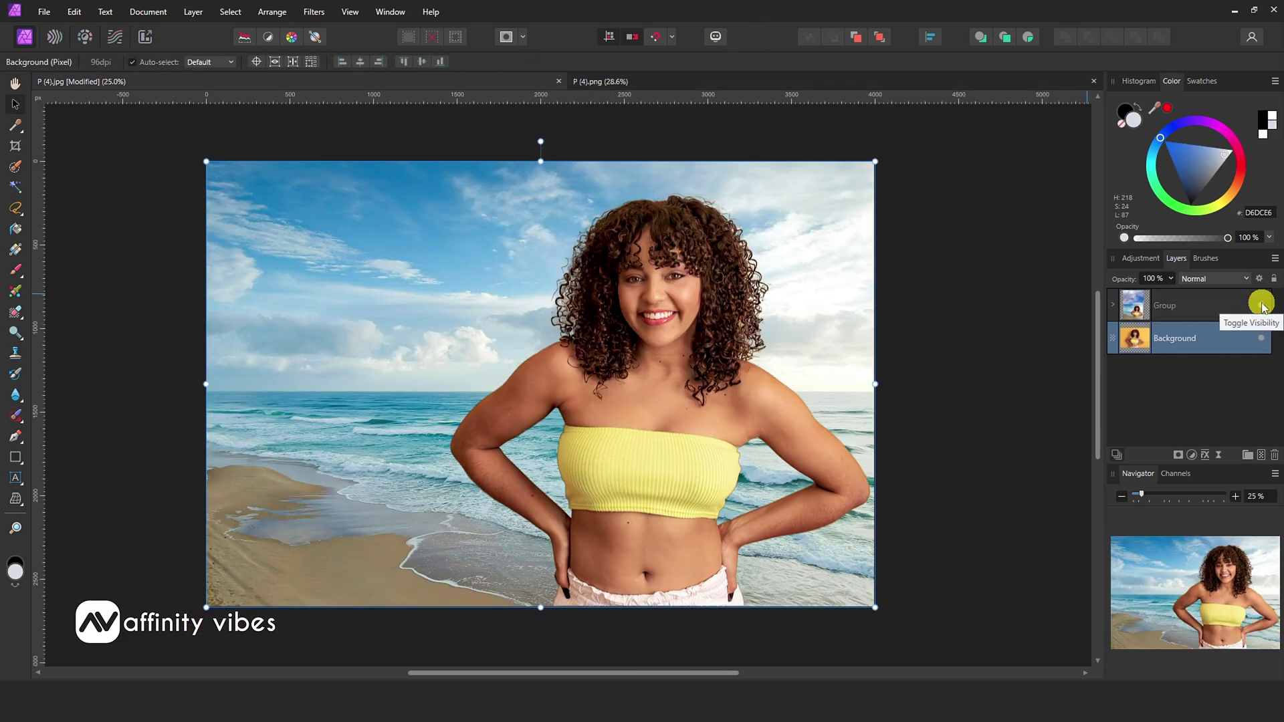
{"action": "left_click", "coordinate": [652, 81]}
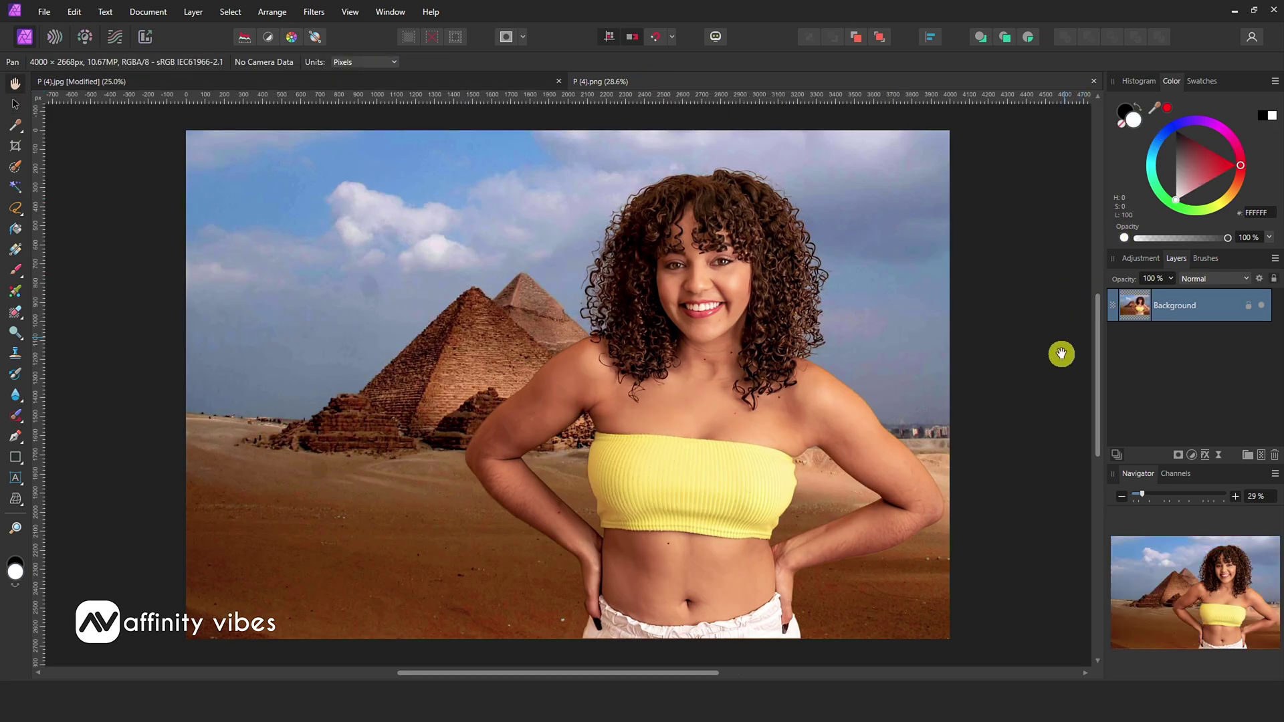